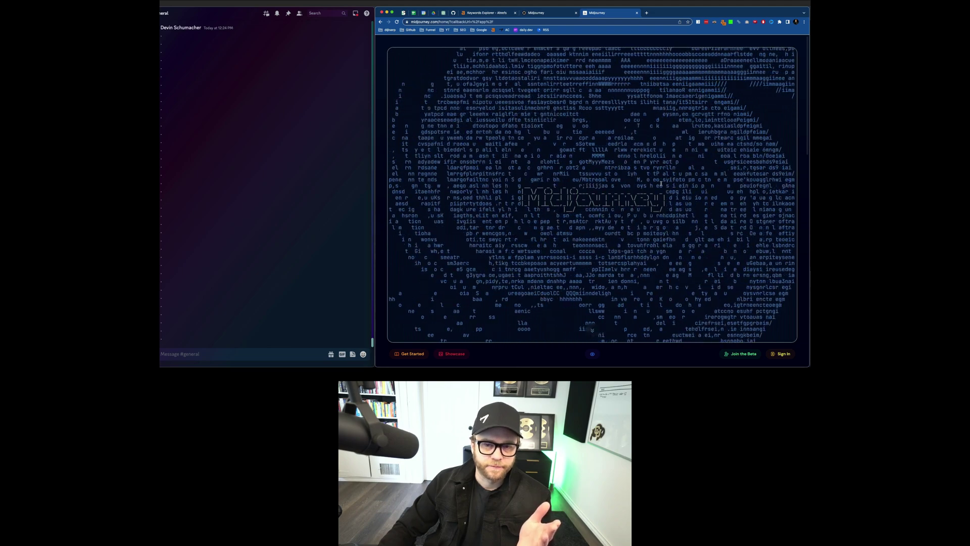
Step: Look through the SERP AI Midjourney article in the browser
click(545, 14)
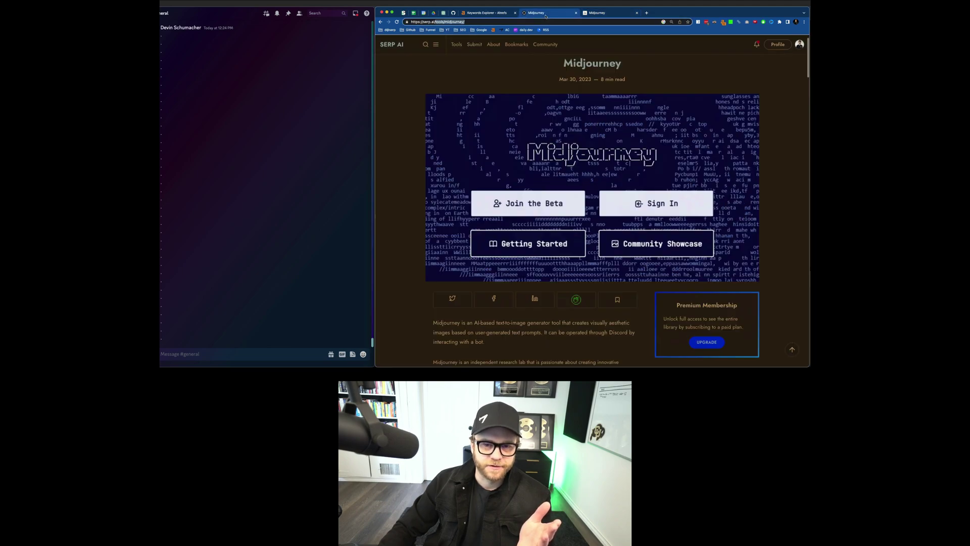
click(495, 61)
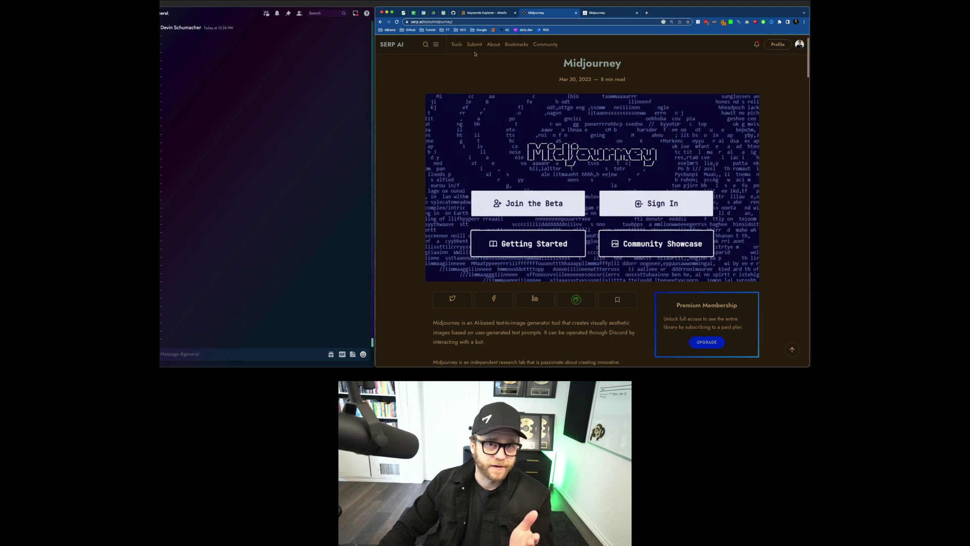
scroll(481, 64, down, 6)
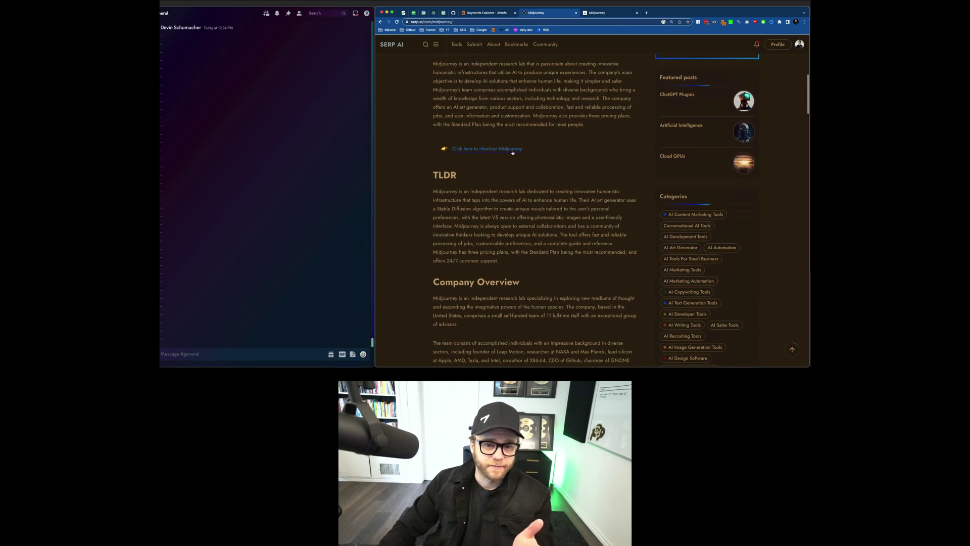
scroll(513, 152, up, 6)
Step: Go back to midjourney.com and start Sign In with Discord, reaching the Midjourney Bot authorization page
click(596, 12)
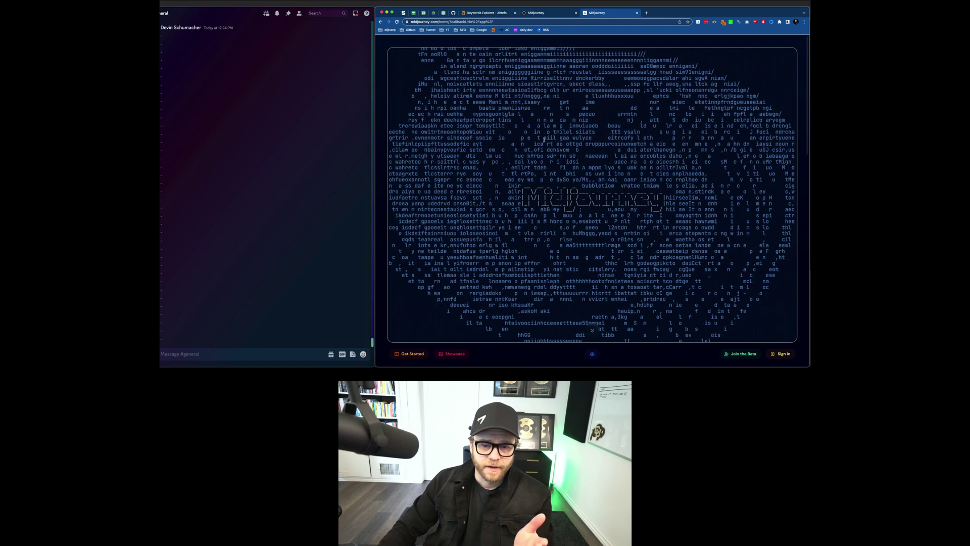
scroll(644, 204, down, 3)
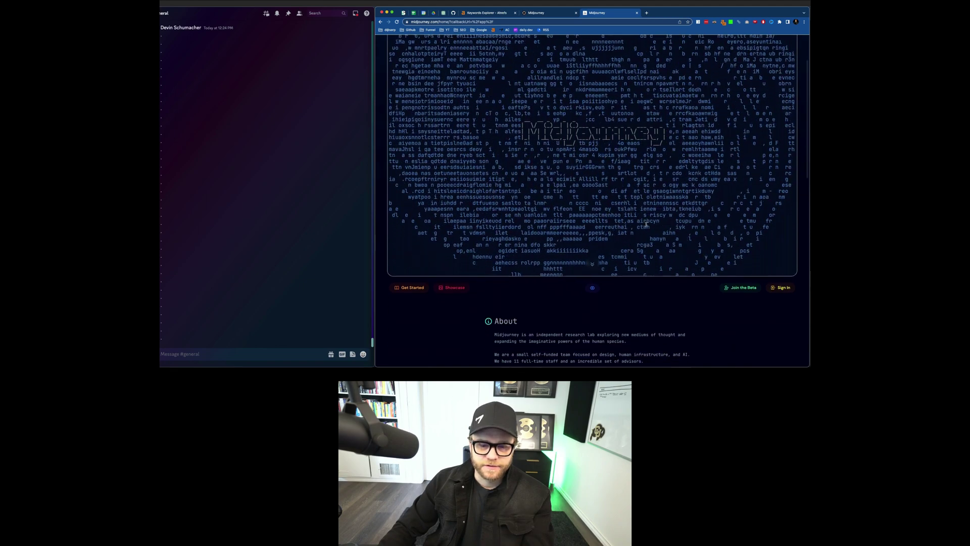
scroll(670, 163, down, 2)
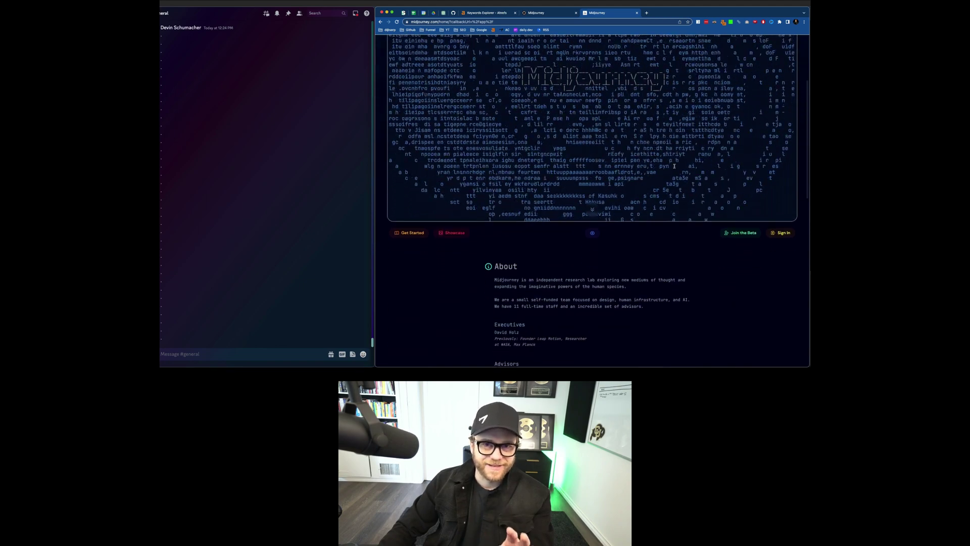
scroll(679, 169, down, 1)
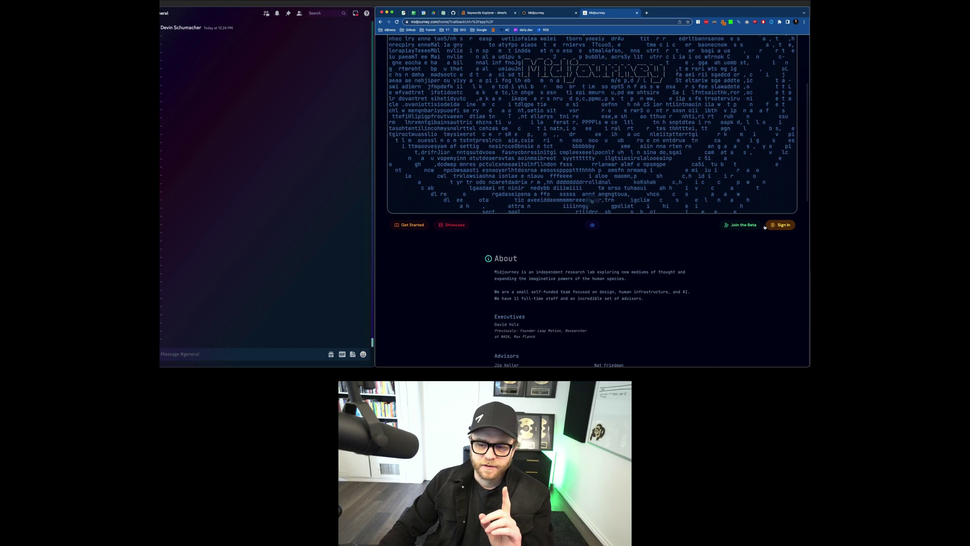
click(782, 226)
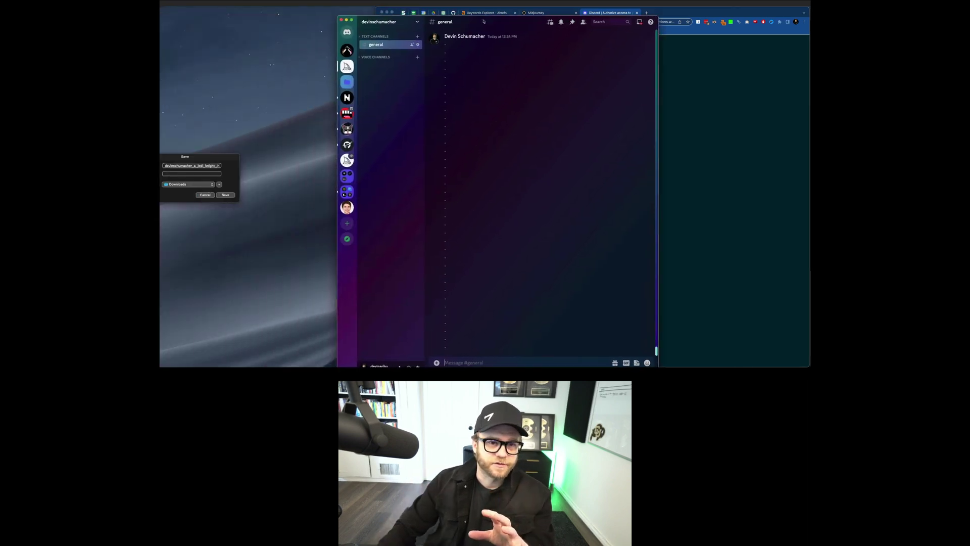
Step: Dismiss the leftover Save dialog and open the Midjourney server's announcements channel in Discord
drag(483, 21, 514, 12)
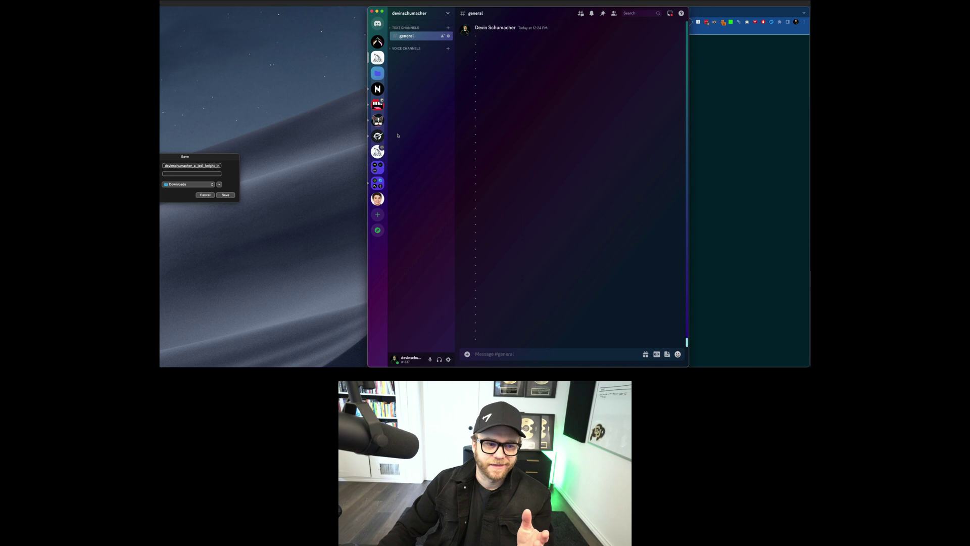
key(Escape)
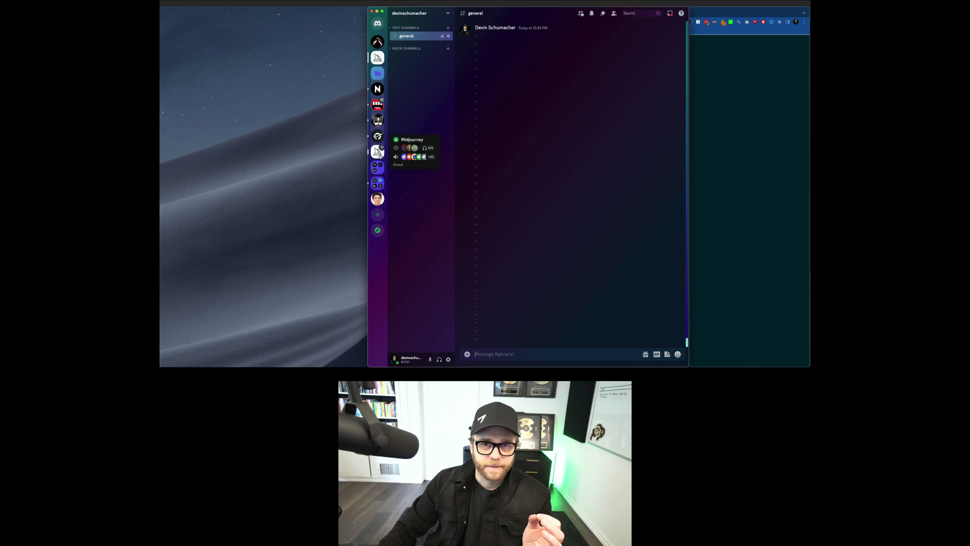
click(378, 151)
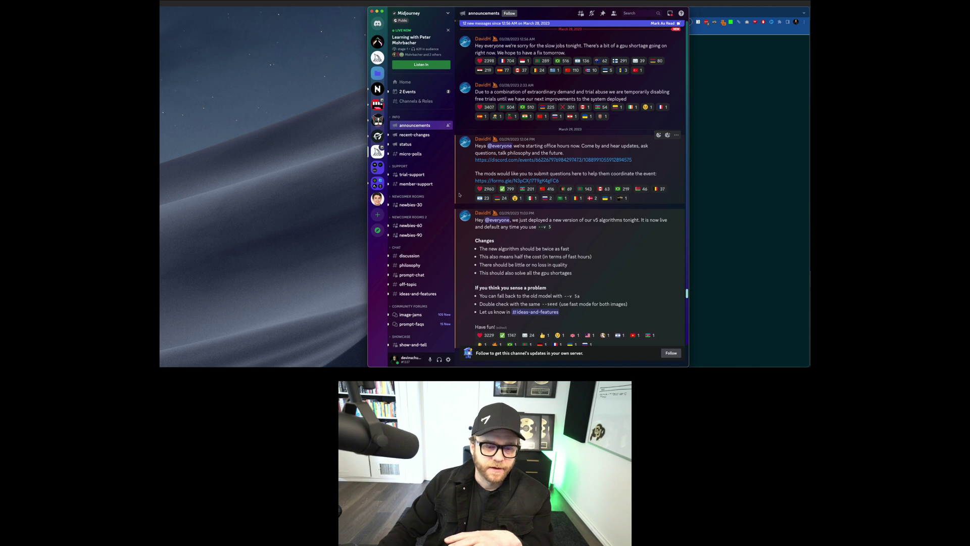
Step: Open the newbies-30 channel and scroll through other users' Midjourney image grids
mouse_move(429, 204)
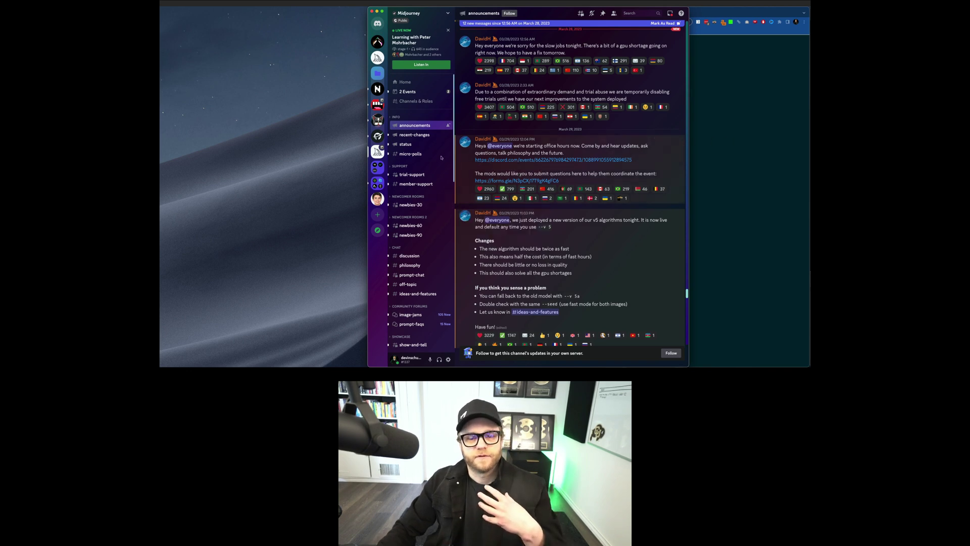
click(410, 204)
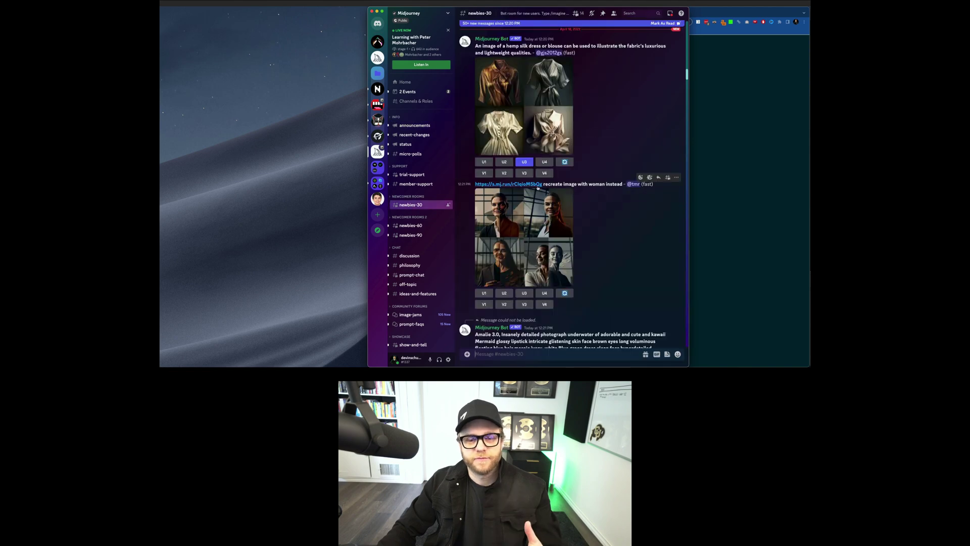
scroll(559, 180, down, 5)
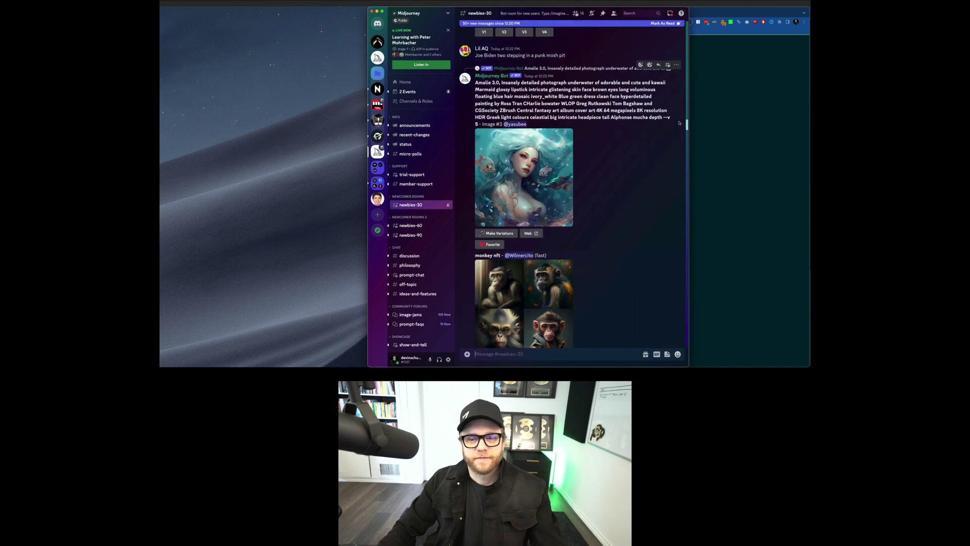
drag(685, 124, 686, 341)
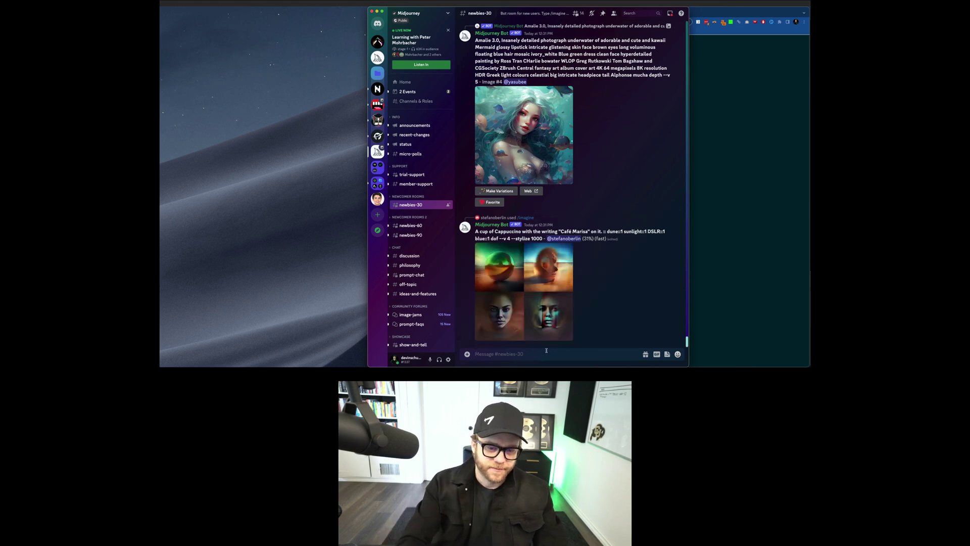
Step: Send the /imagine prompt 'flamingo sitting on top of a bear' in newbies-30
text(/)
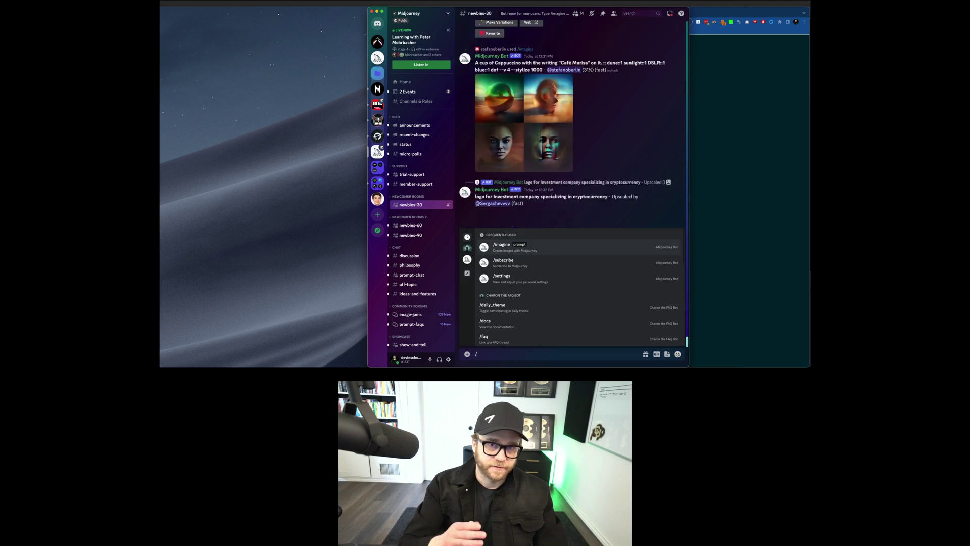
text(imagine)
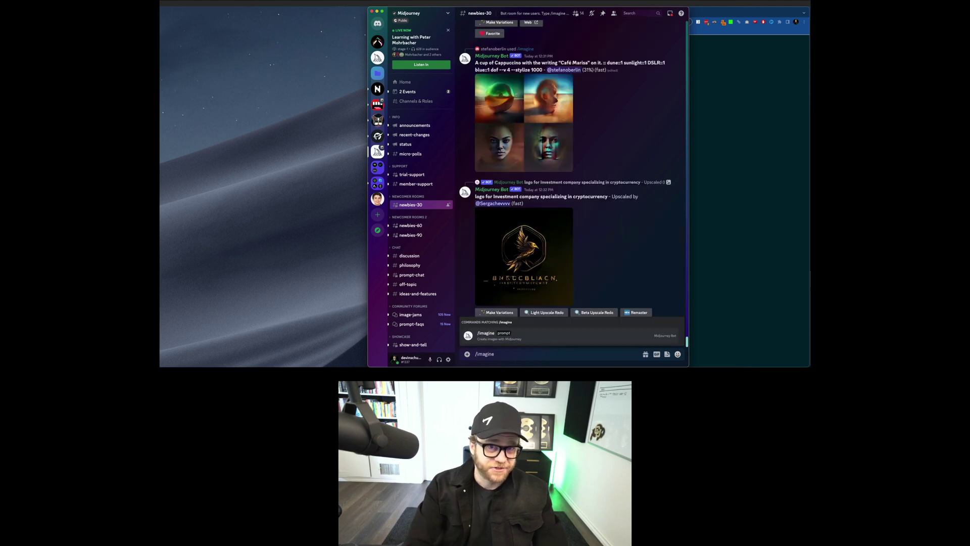
key(Tab)
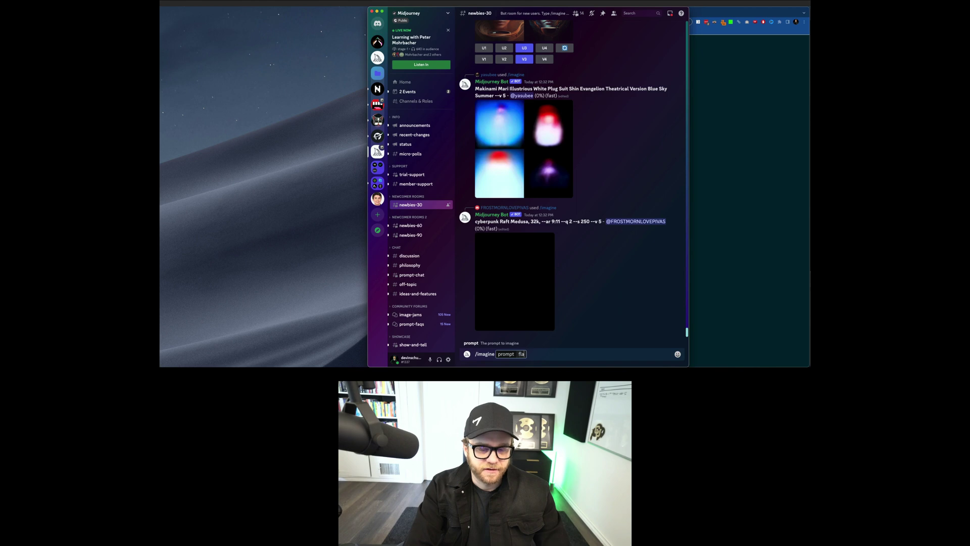
text(mingo sittin)
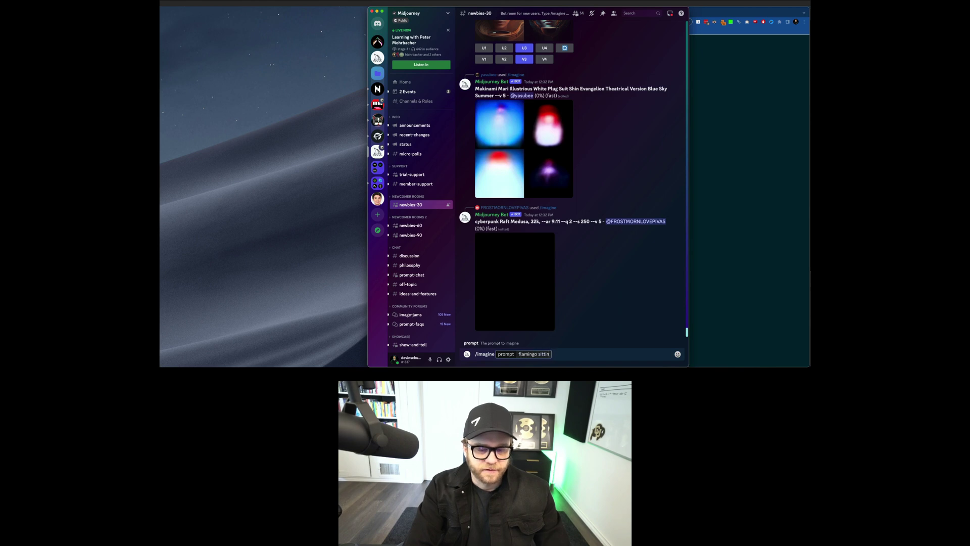
text(g on top of a bear)
key(Return)
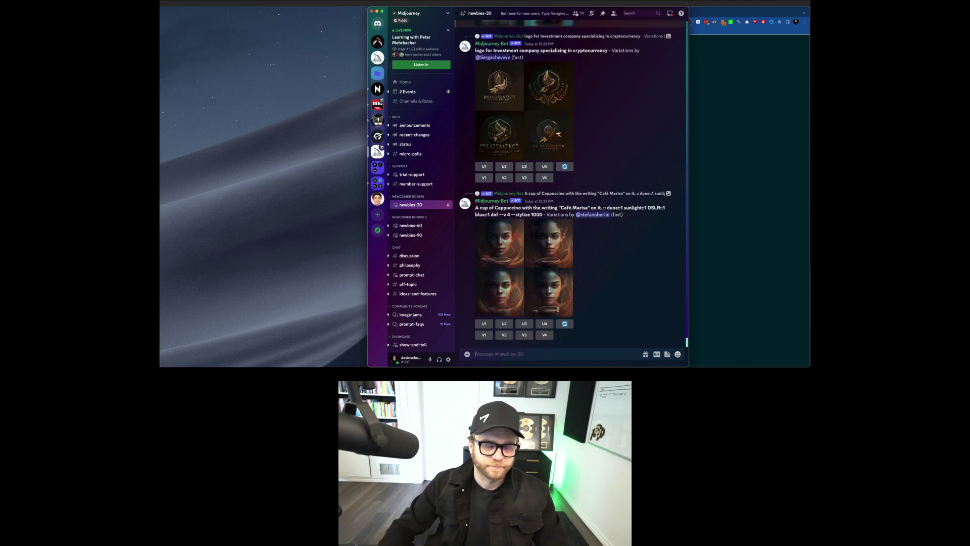
Step: Find the finished flamingo-on-a-bear grid and view it enlarged, then close the preview
scroll(551, 234, up, 2)
scroll(549, 233, down, 2)
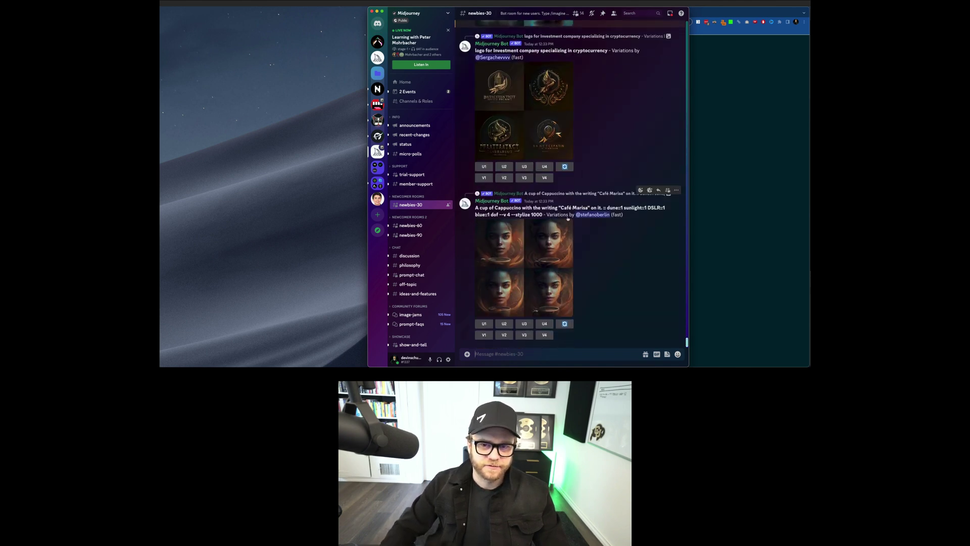
scroll(574, 139, up, 3)
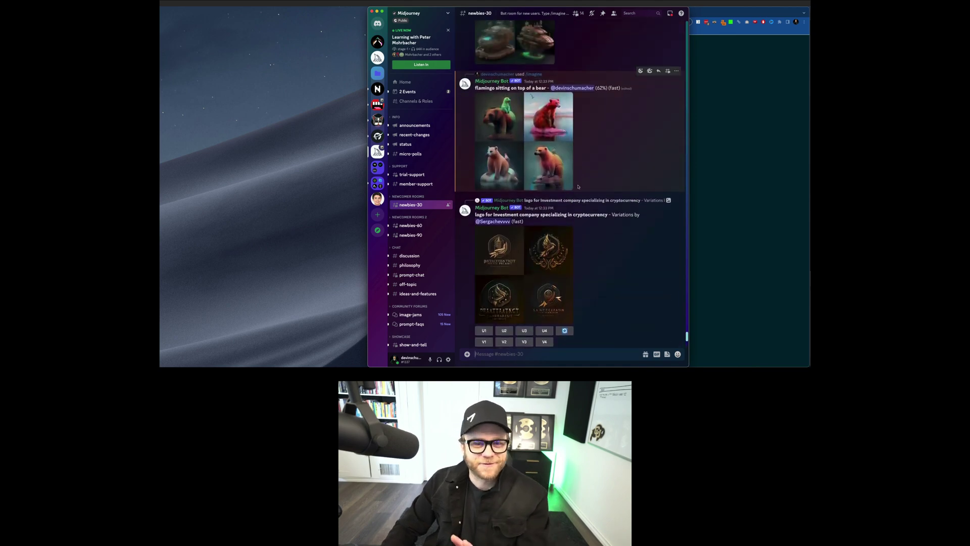
scroll(580, 182, up, 10)
scroll(581, 193, down, 15)
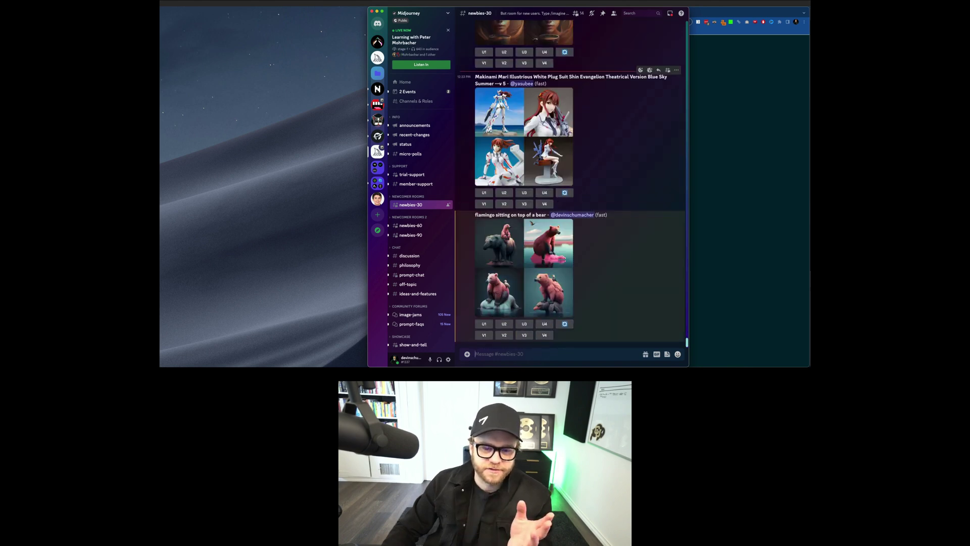
click(532, 252)
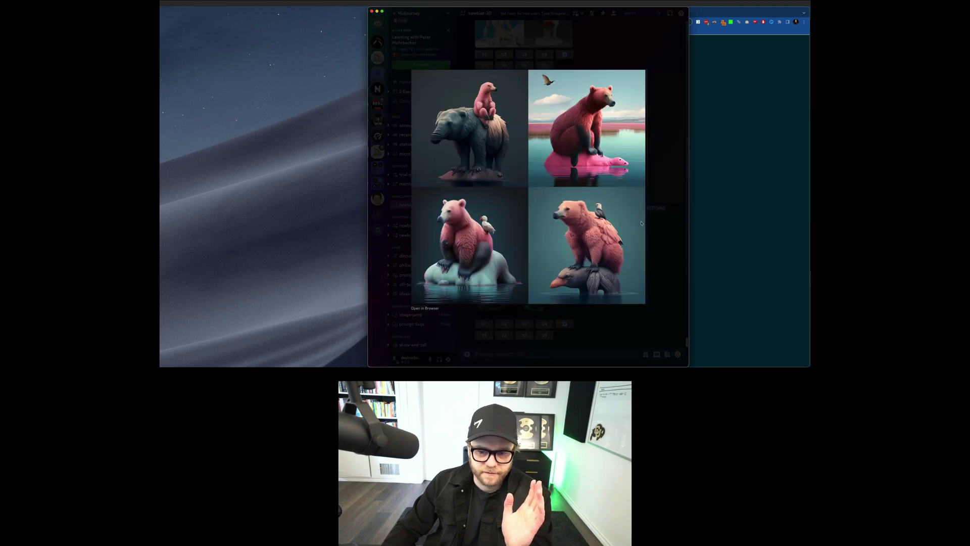
click(655, 223)
Step: Check the Inbox Mentions list, close it, and scroll the server list
click(670, 14)
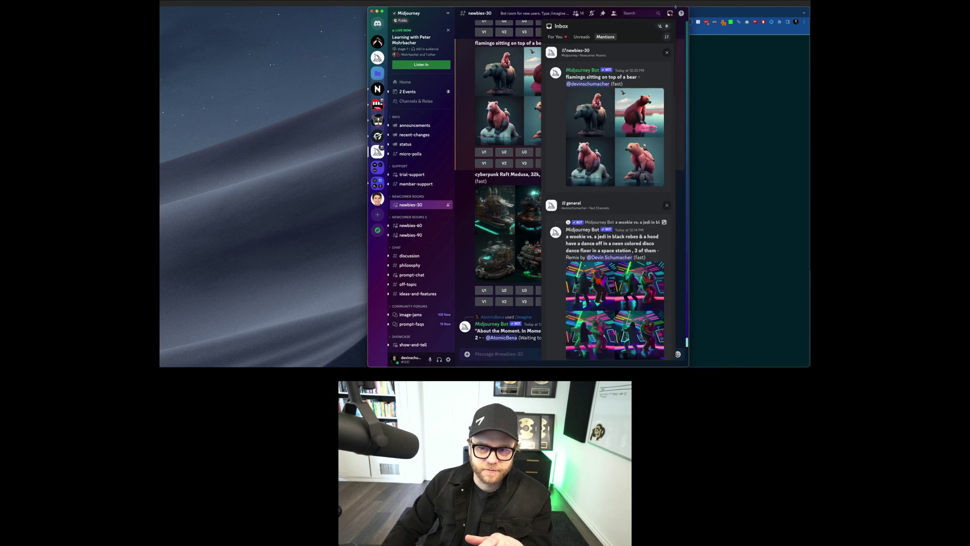
click(670, 14)
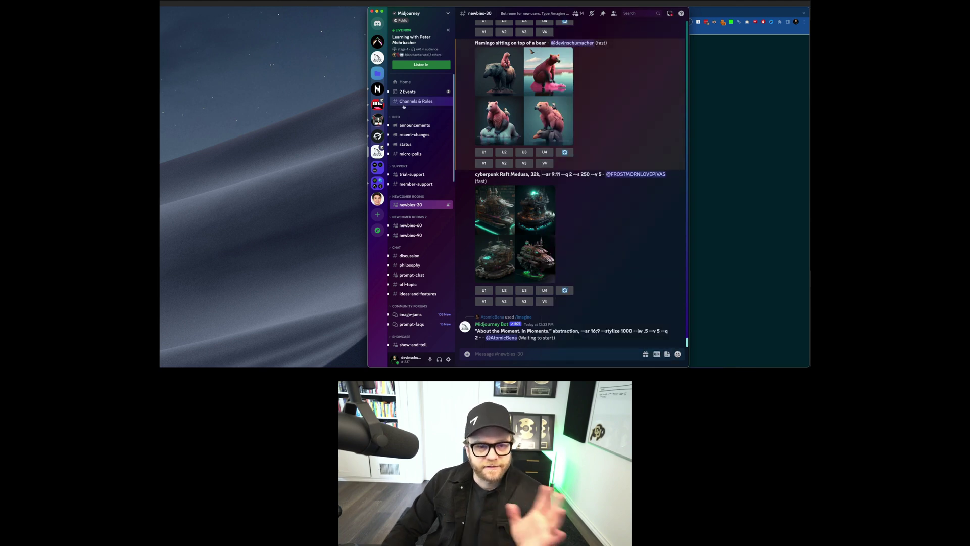
scroll(377, 139, down, 3)
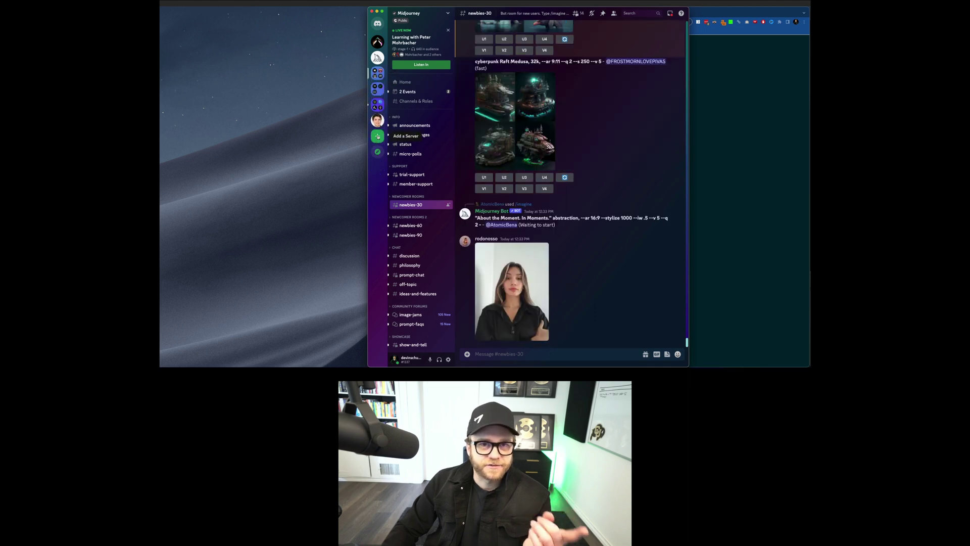
Step: Begin a server from scratch, cancel it, and return to the personal server's general channel
click(378, 136)
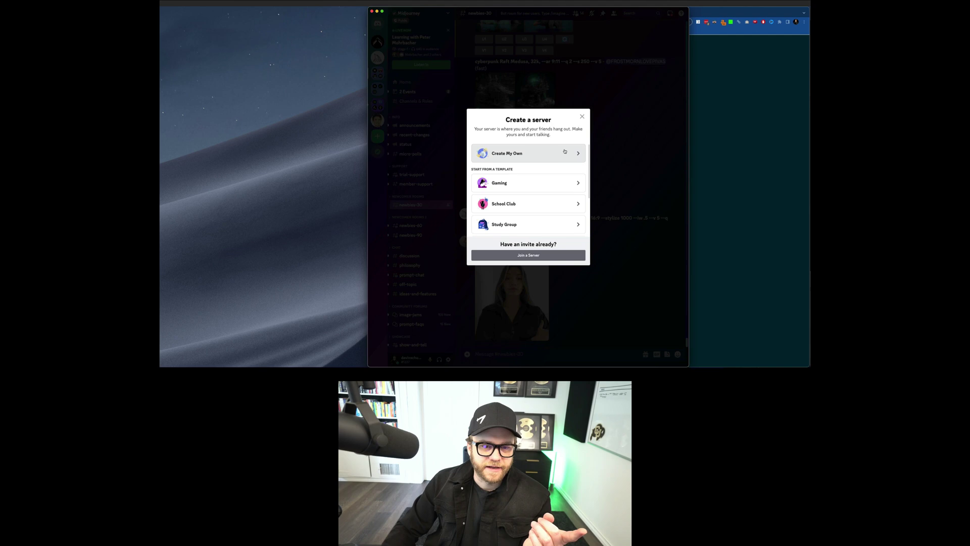
click(565, 151)
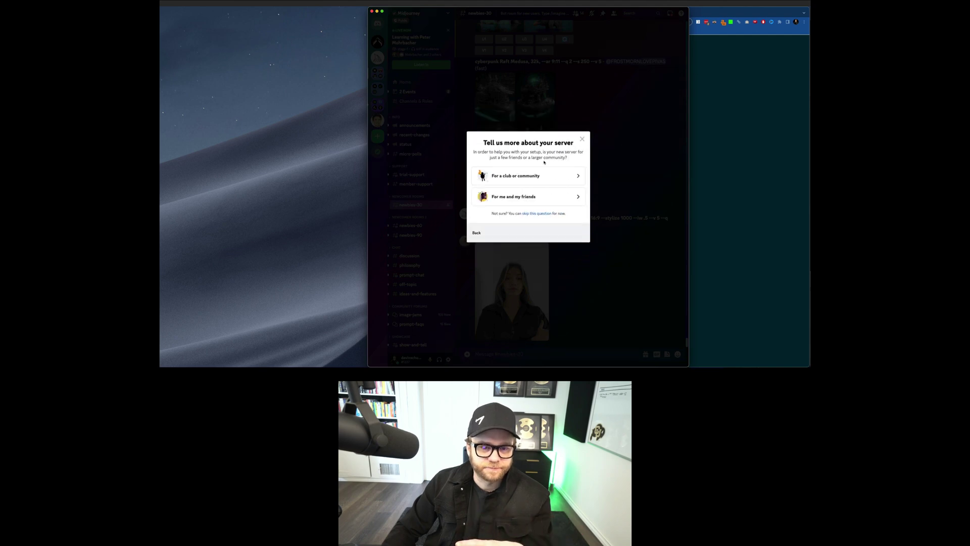
click(581, 139)
click(378, 120)
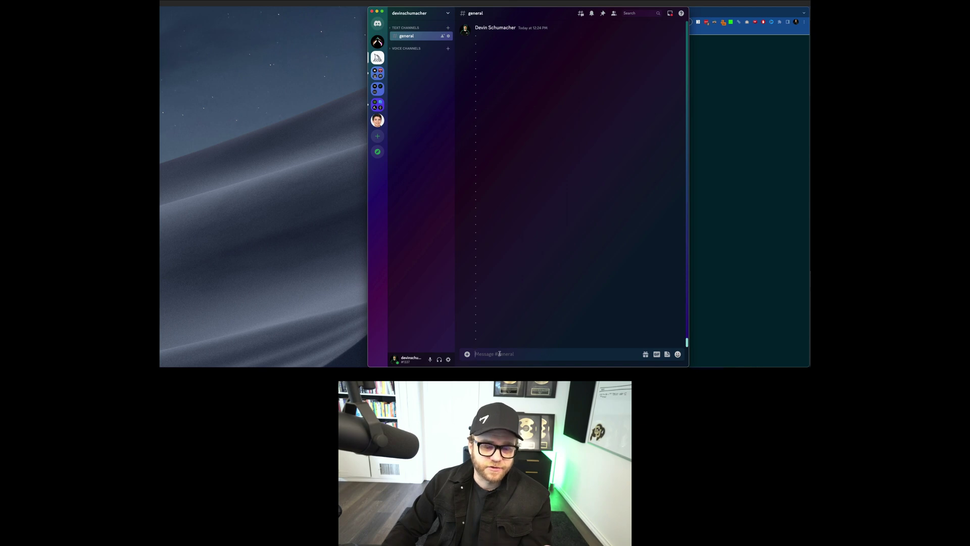
click(466, 353)
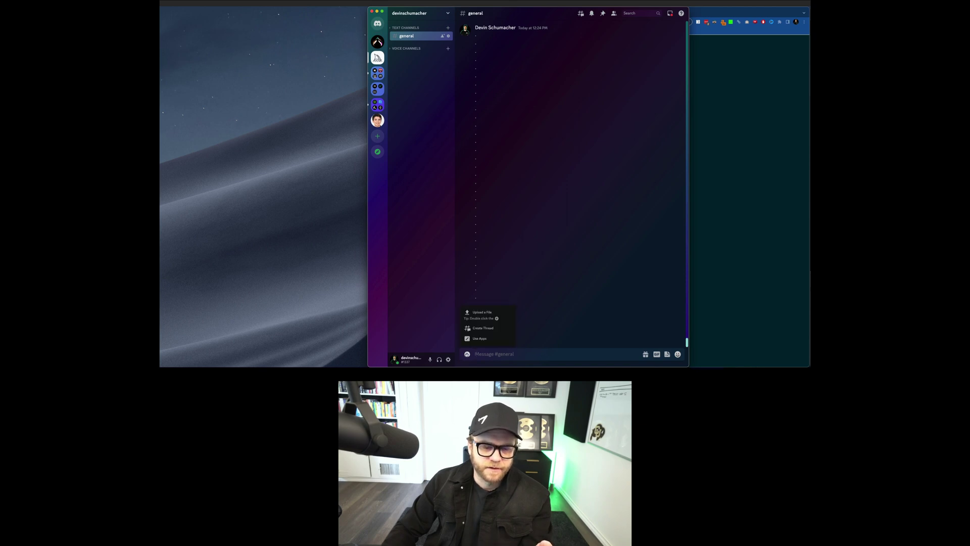
click(467, 354)
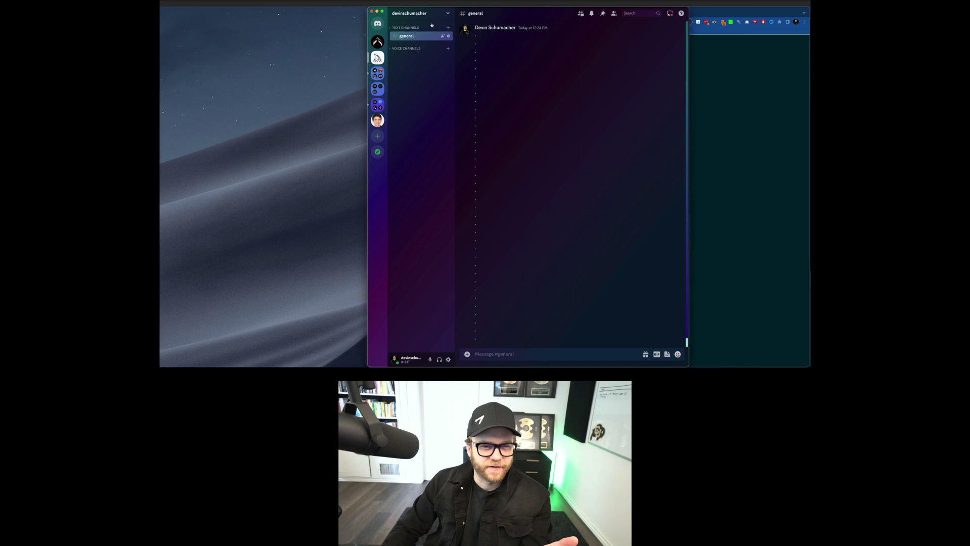
Step: Create a new 'For me and my friends' server named 'test' from a template
click(378, 136)
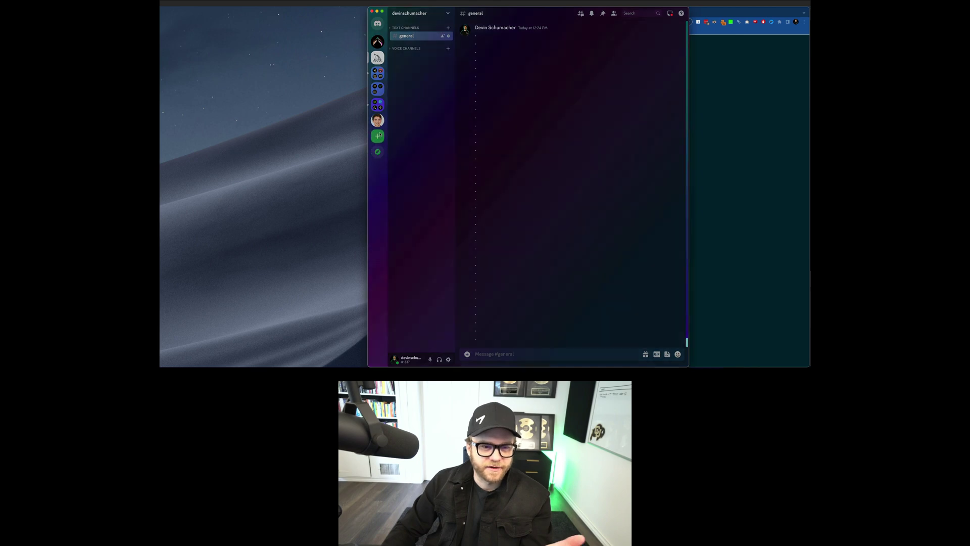
click(523, 208)
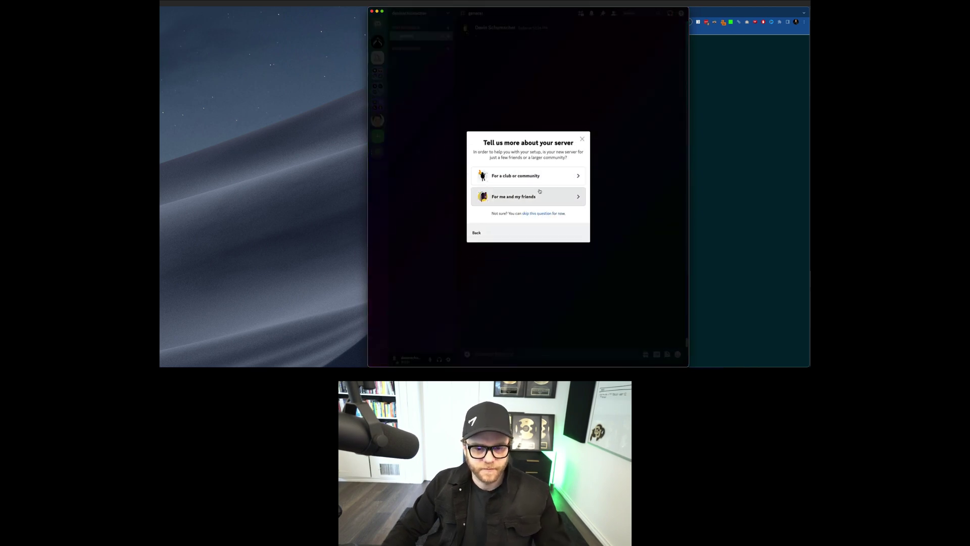
click(533, 196)
key(super+a)
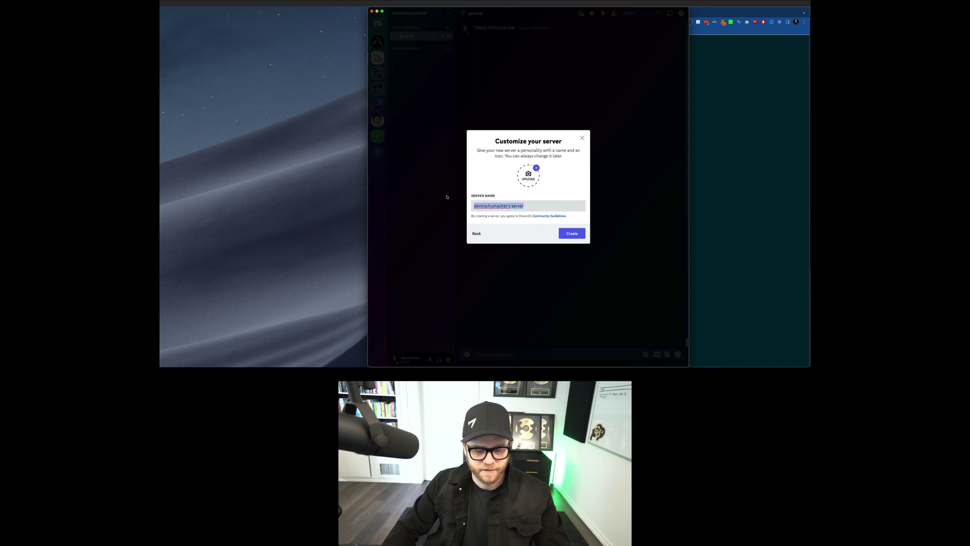
text(test)
click(567, 233)
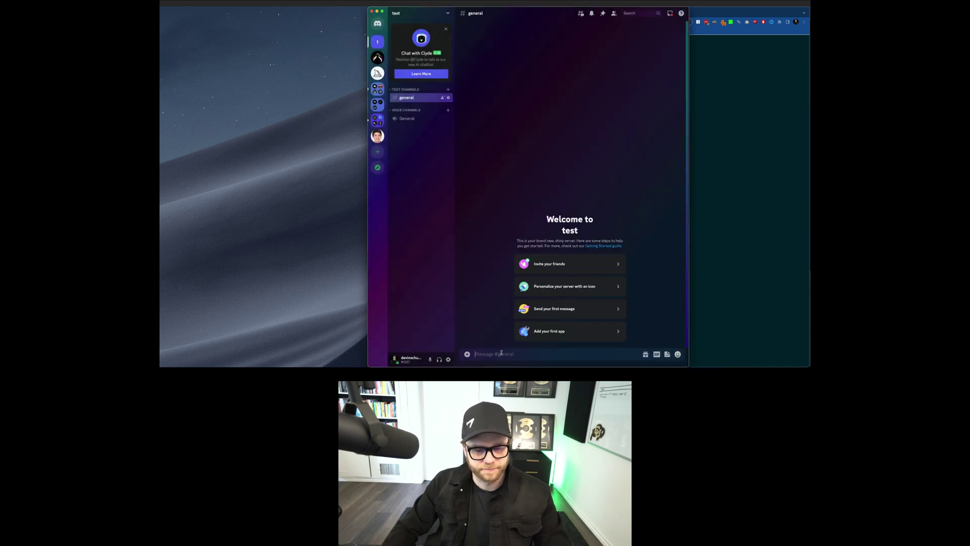
Step: Post a plain /imagine message in test's general channel and bring up the slash-command list
text(/imagine)
key(Return)
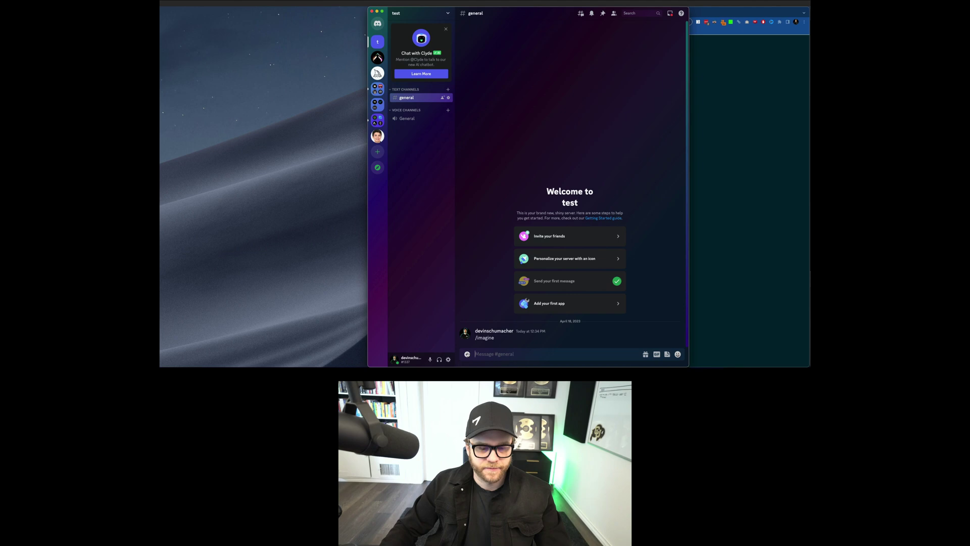
click(468, 354)
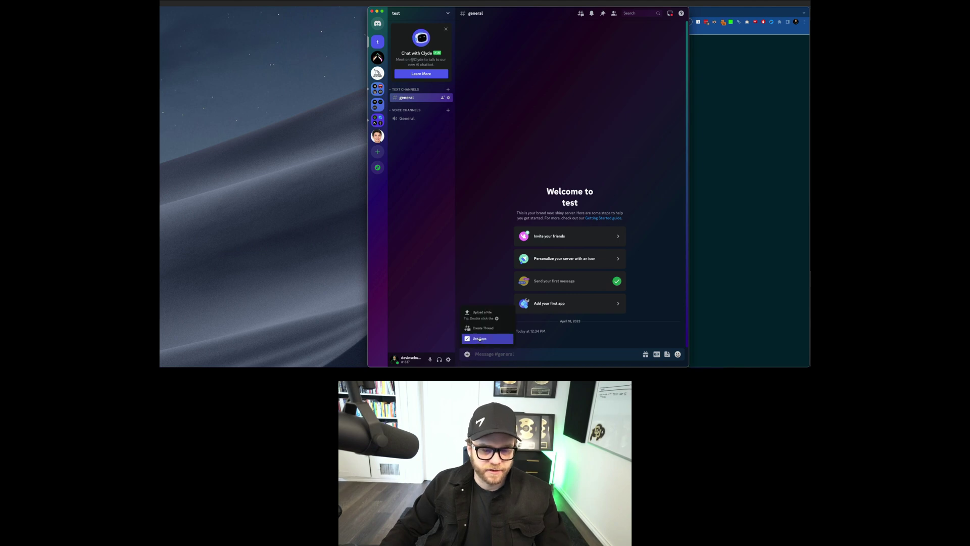
click(479, 338)
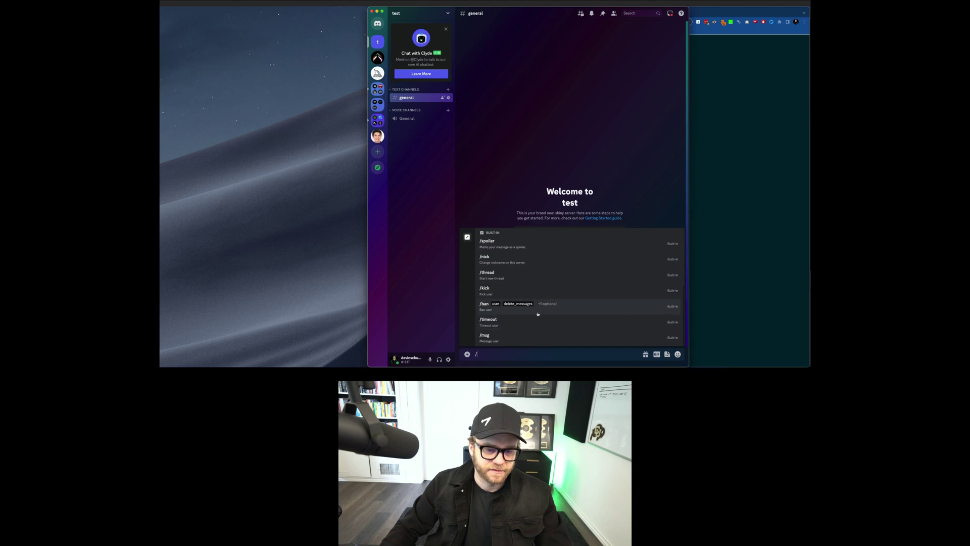
Step: Dismiss the command list and open the test server's dropdown menu
key(Escape)
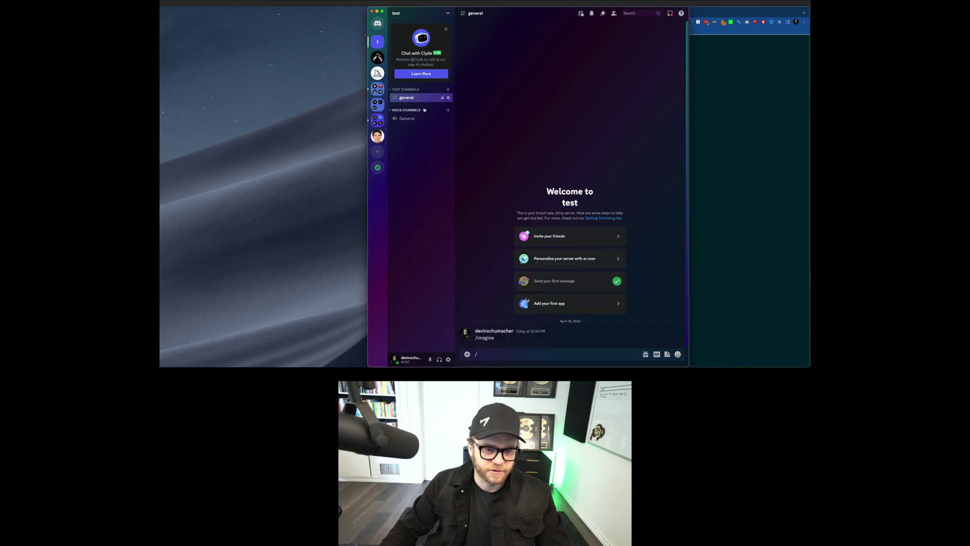
right_click(432, 99)
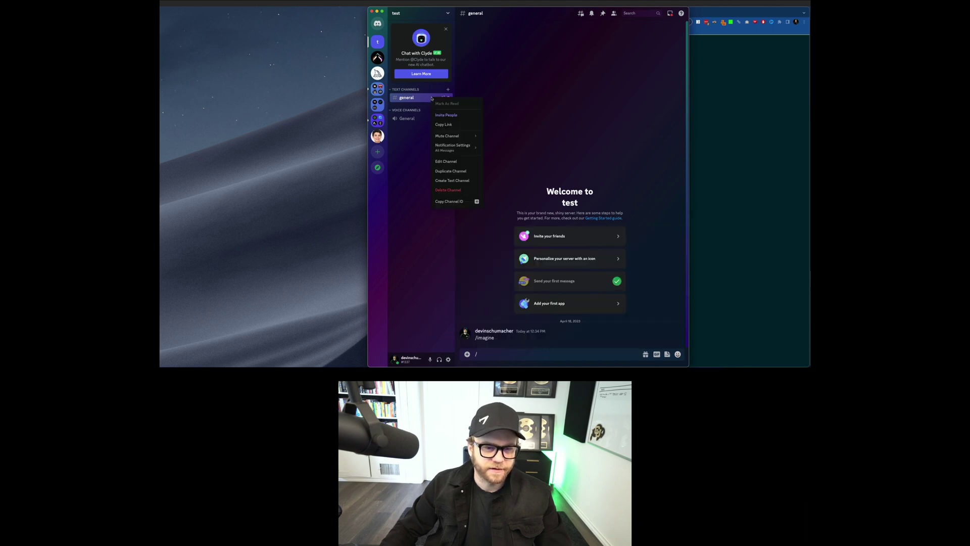
click(445, 14)
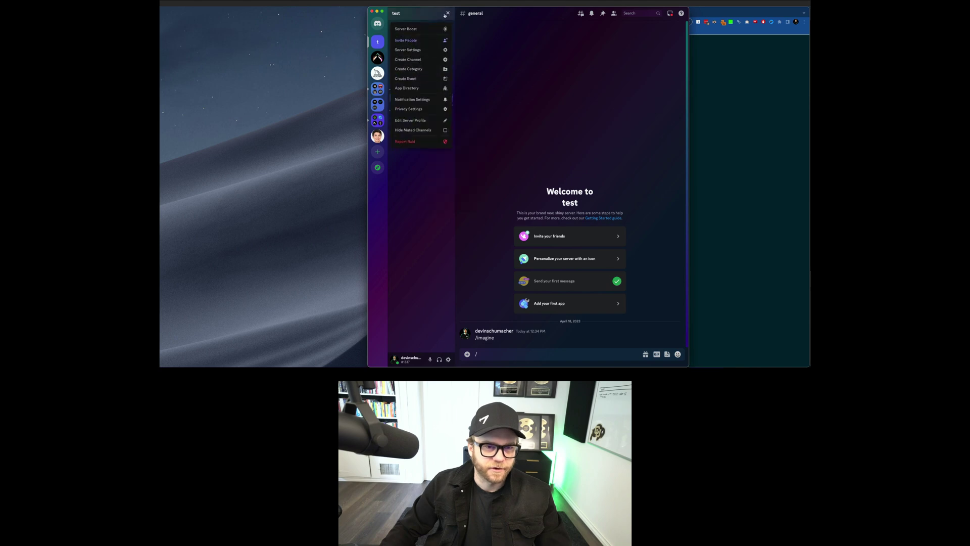
Step: Search the App Directory for 'mi', open Midjourney Bot, then cancel its authorization
click(424, 50)
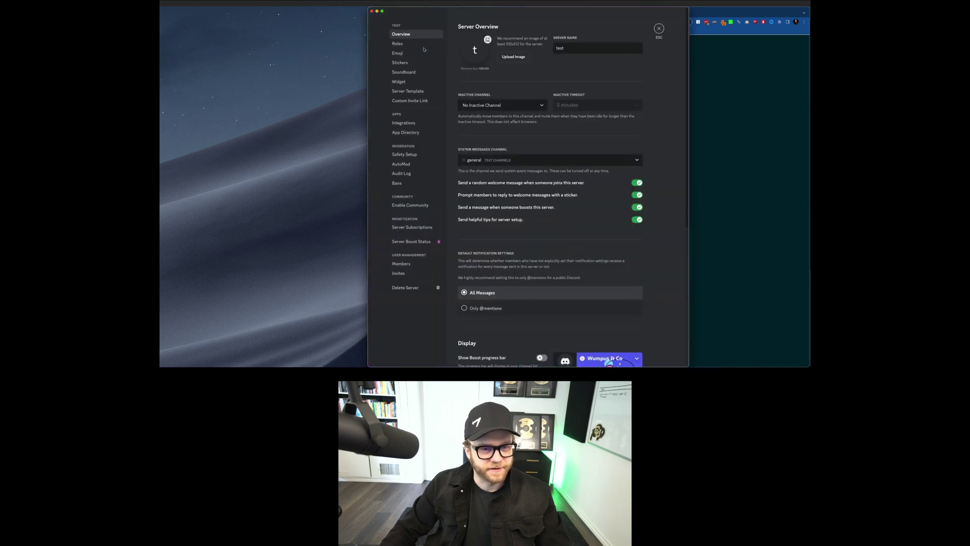
click(405, 133)
text(midjourney)
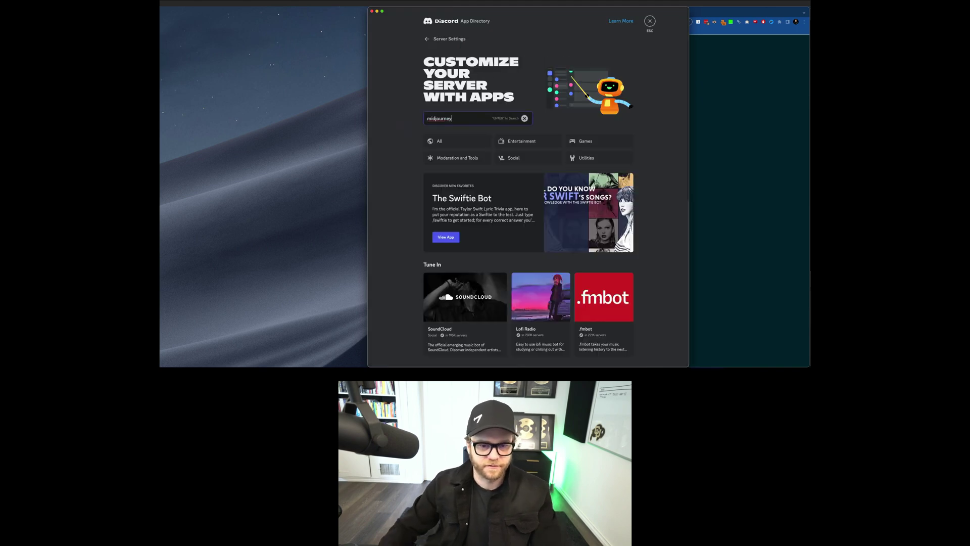
key(Return)
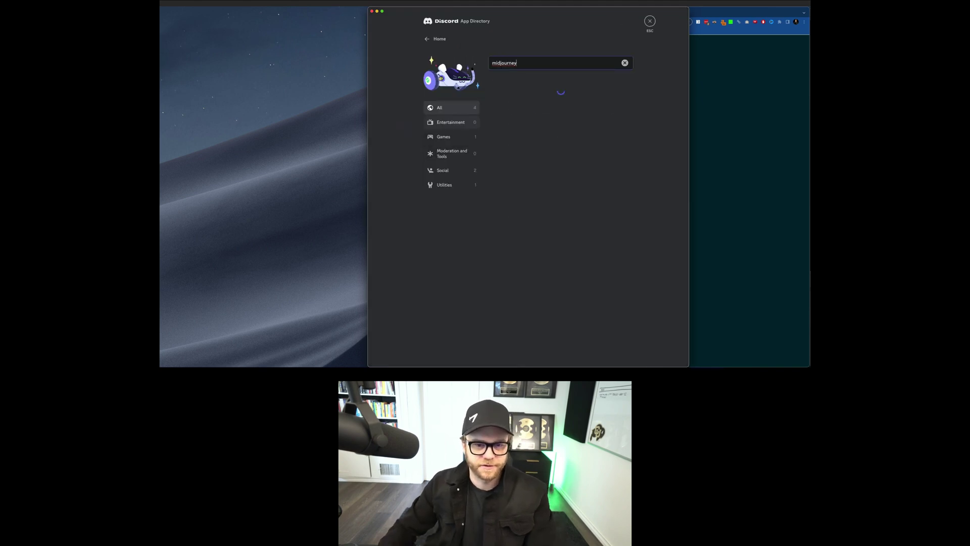
click(556, 101)
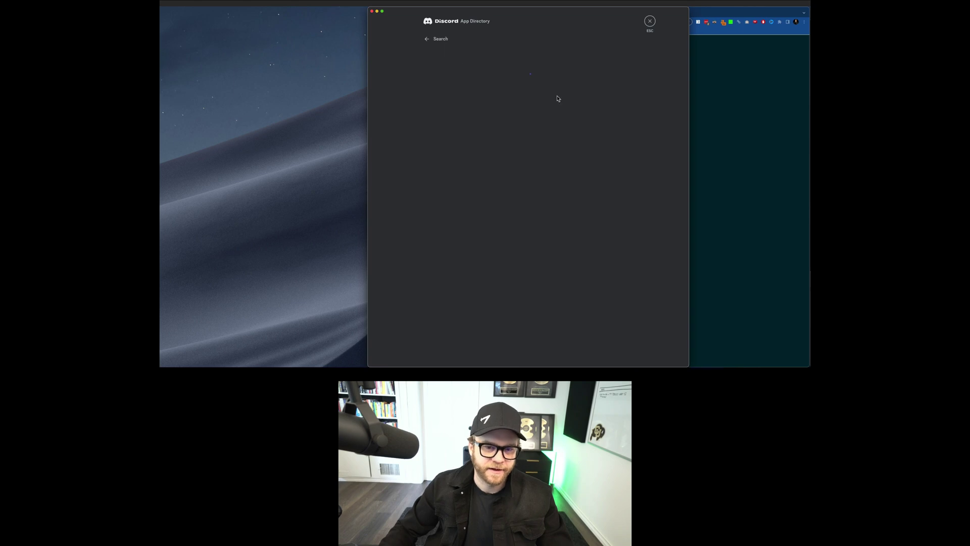
click(603, 113)
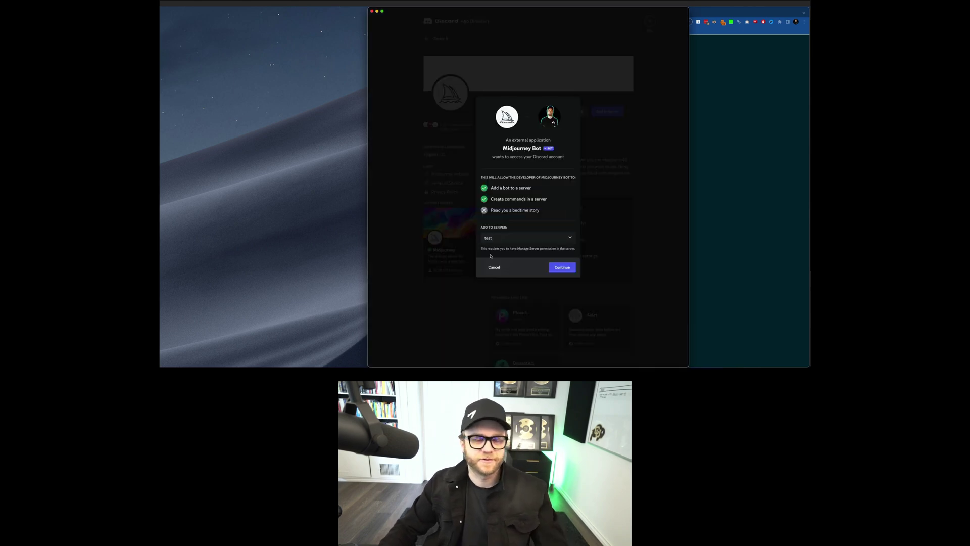
key(Escape)
Step: Close the server settings and return to the personal server's general channel message box
click(650, 21)
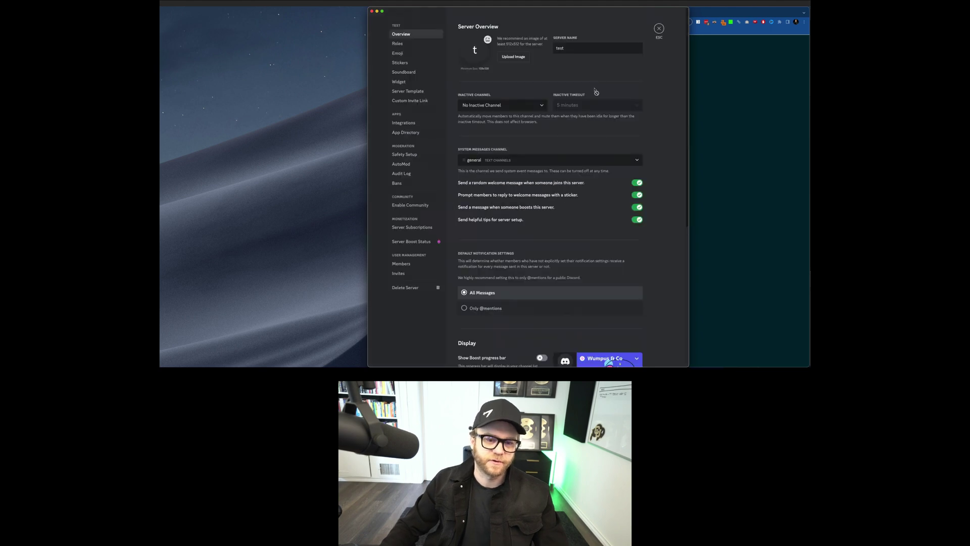
click(659, 29)
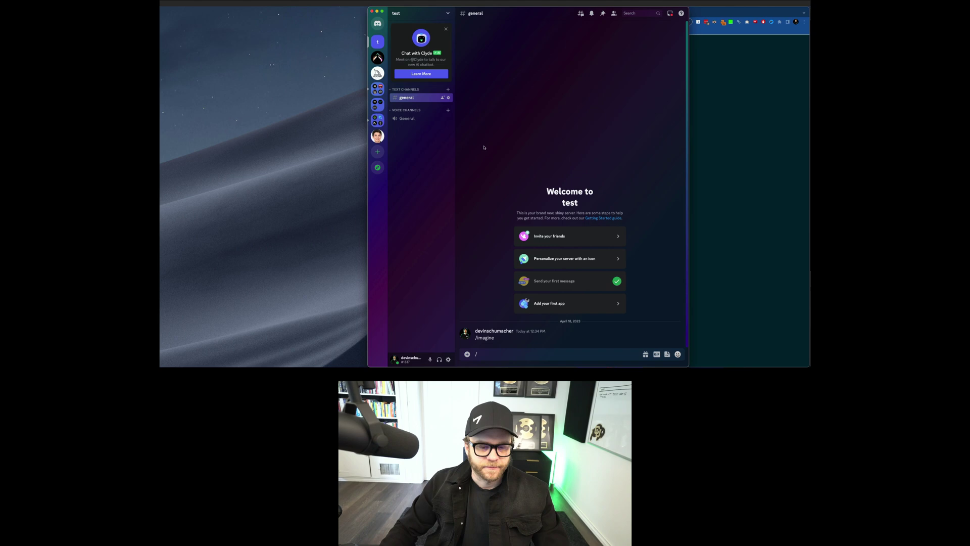
key(BackSpace)
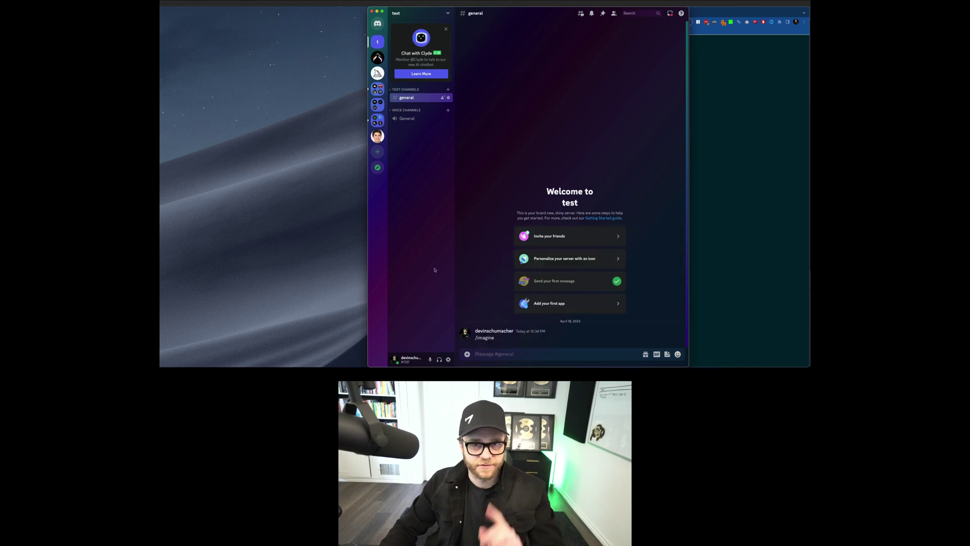
click(378, 73)
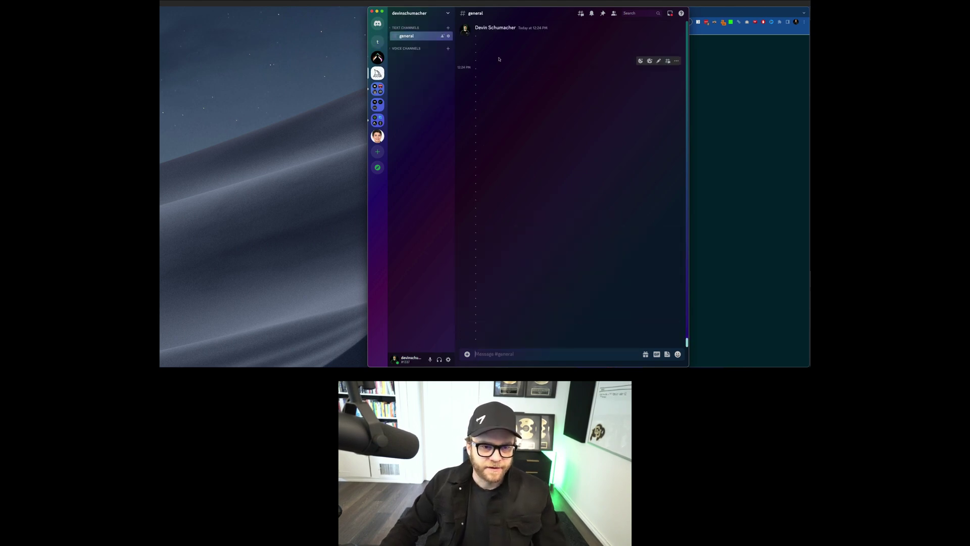
click(547, 351)
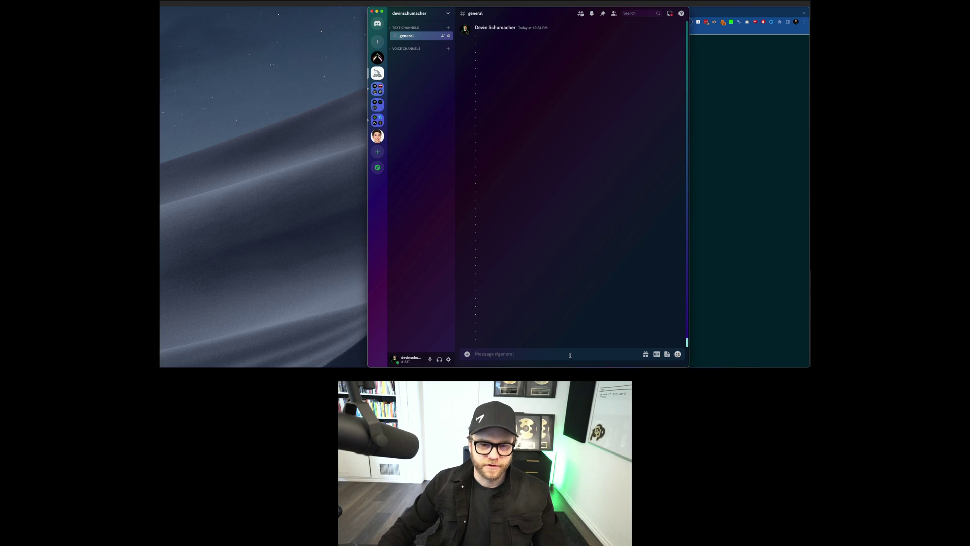
Step: Bring the browser forward and start a fresh ChatGPT chat
click(722, 162)
key(super+t)
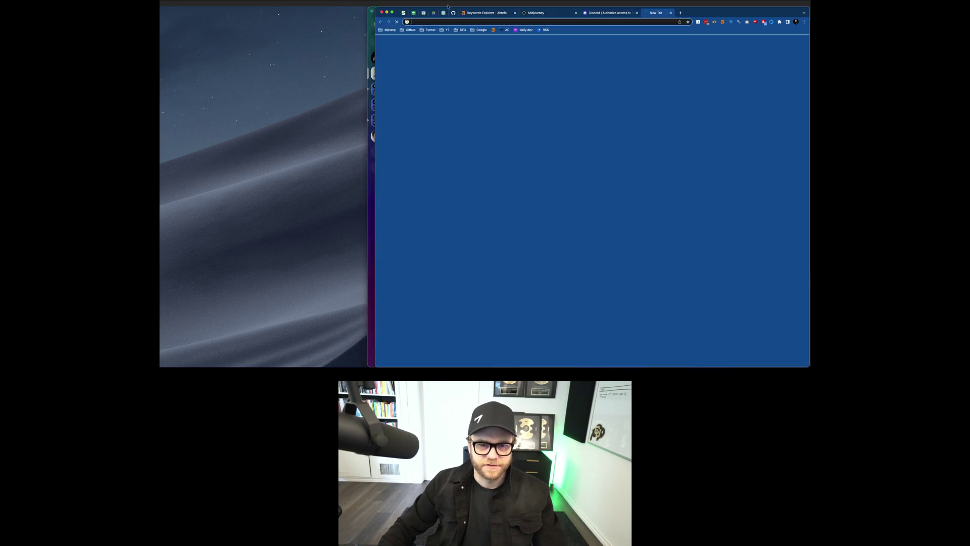
click(444, 13)
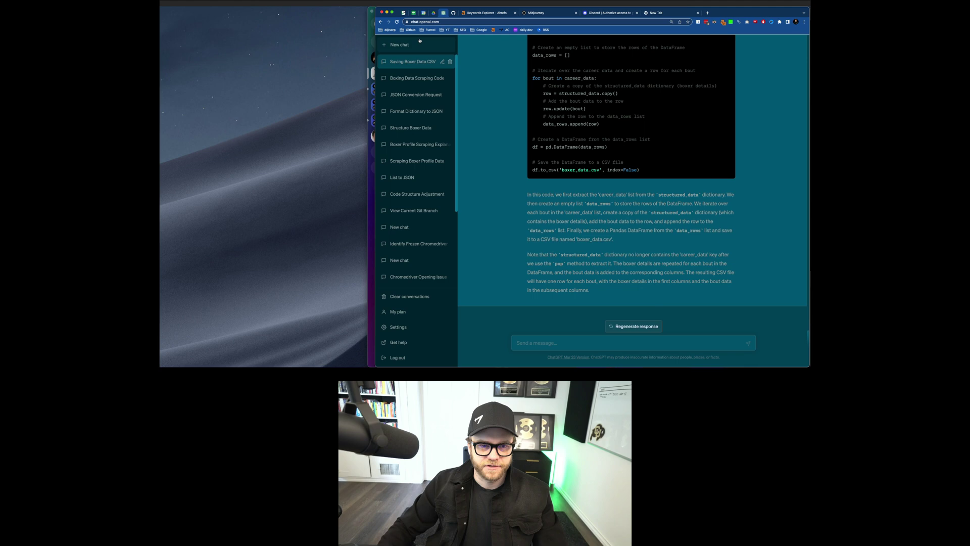
click(399, 44)
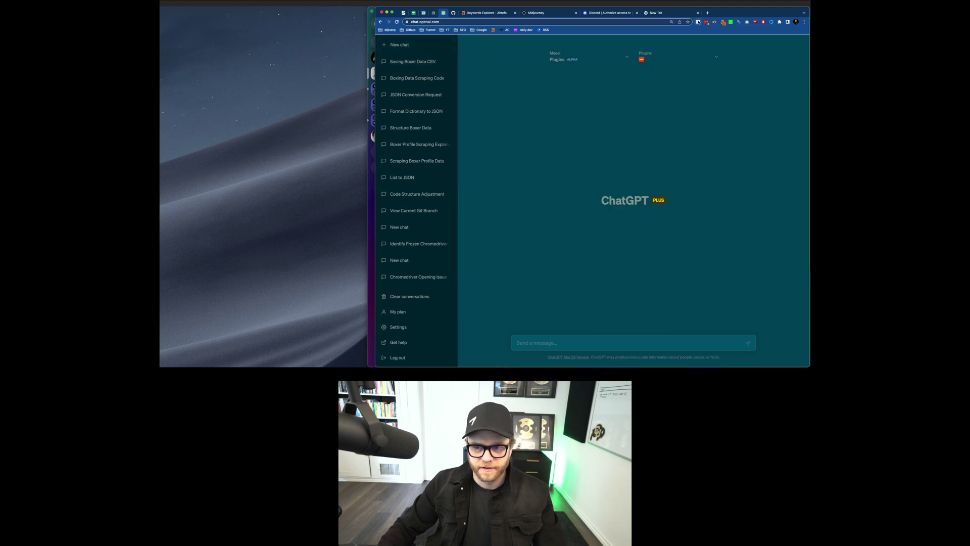
Step: Enable the AIPRM for ChatGPT extension and dismiss its connect prompt
click(698, 22)
text(air)
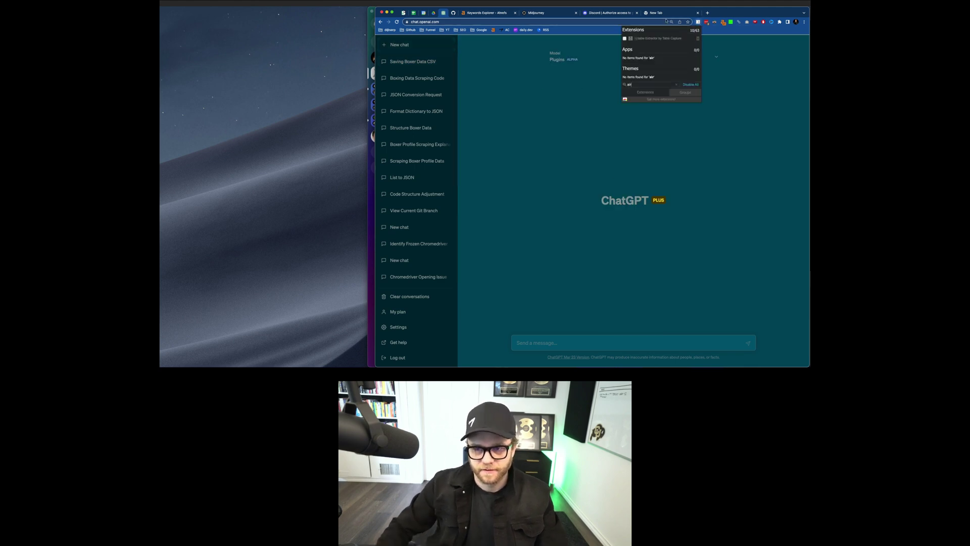
key(BackSpace)
text(ip)
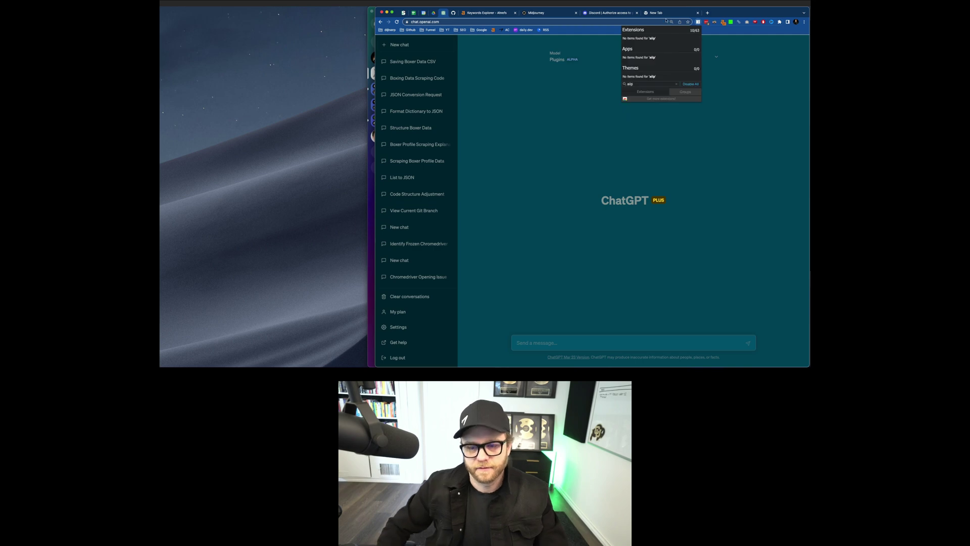
key(BackSpace)
key(BackSpace)
text(p)
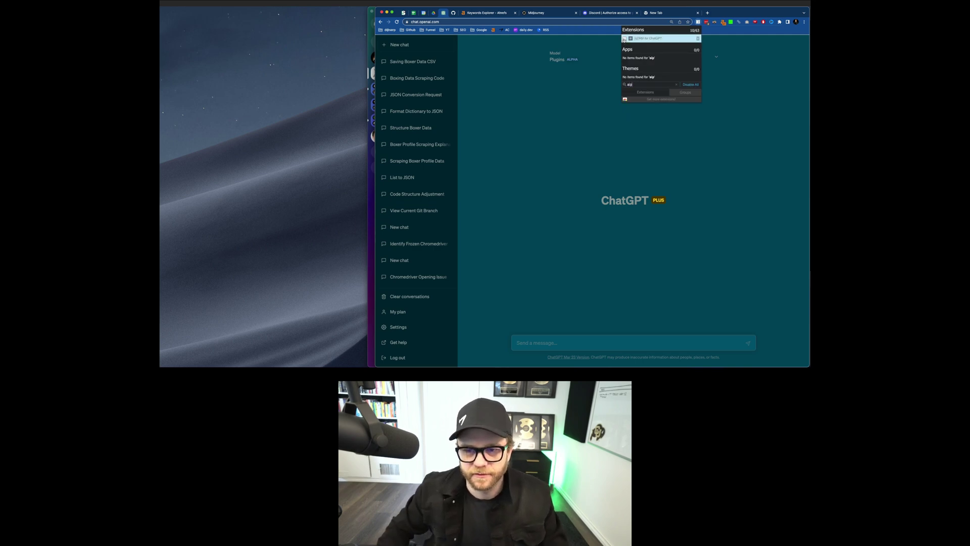
click(624, 38)
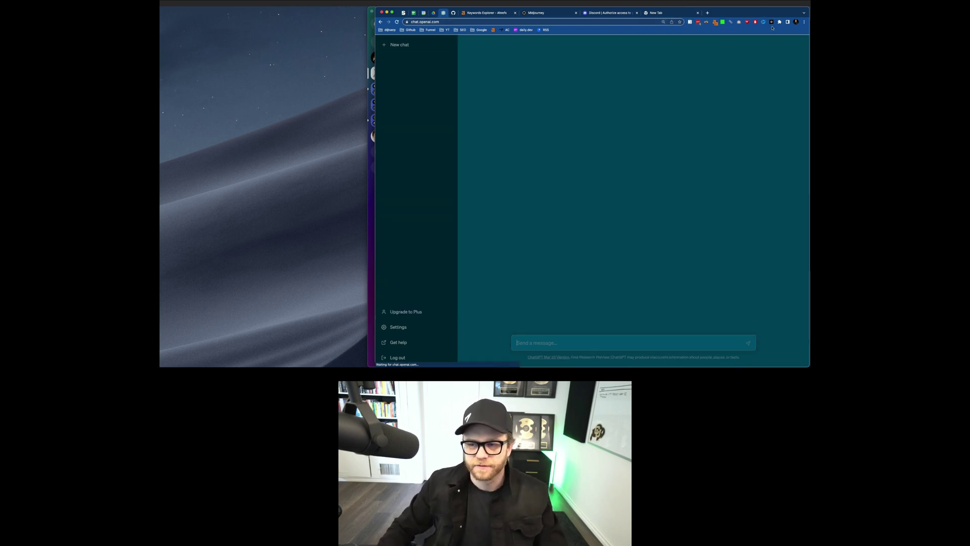
click(650, 252)
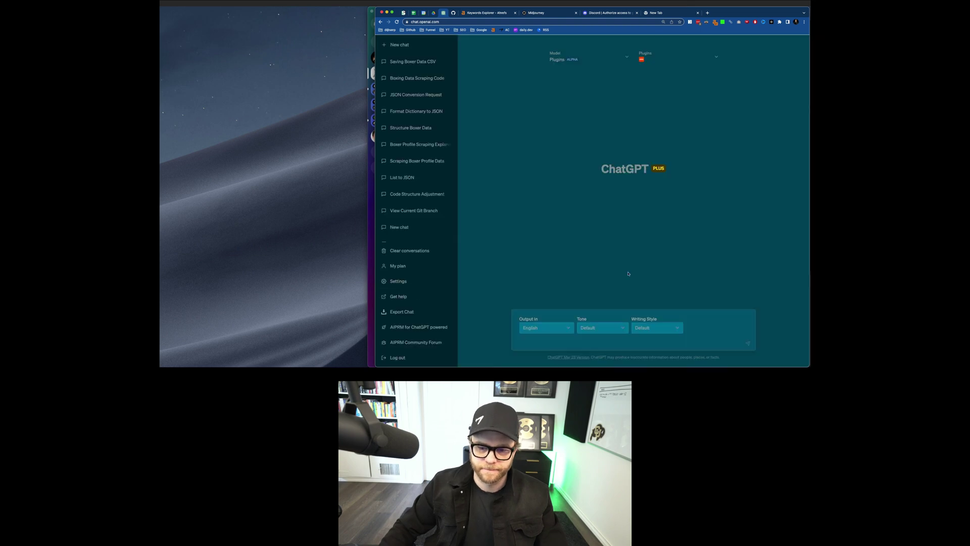
Step: Search AIPRM prompts for 'midjo' with Topic set to All, and scroll the 27 results
scroll(651, 334, down, 10)
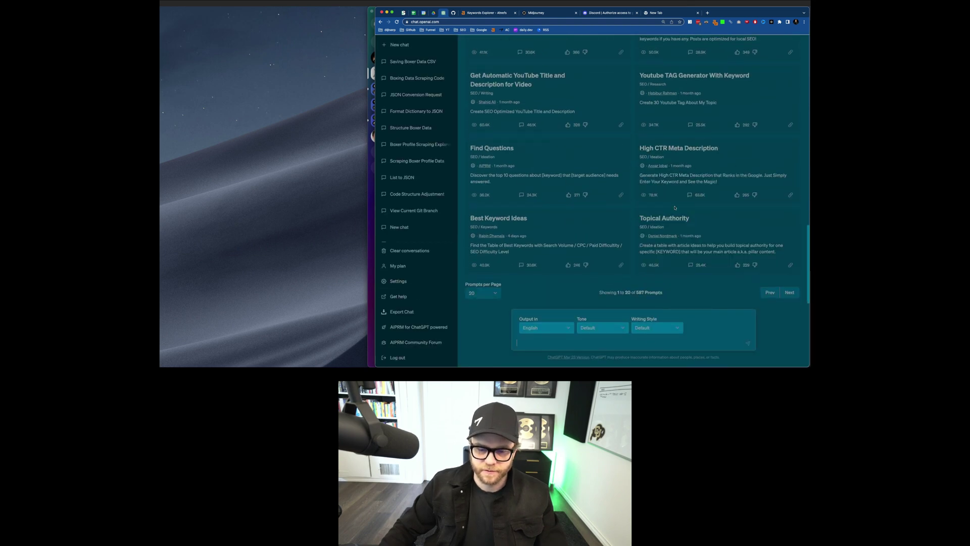
scroll(674, 207, up, 10)
click(737, 135)
text(midjourney)
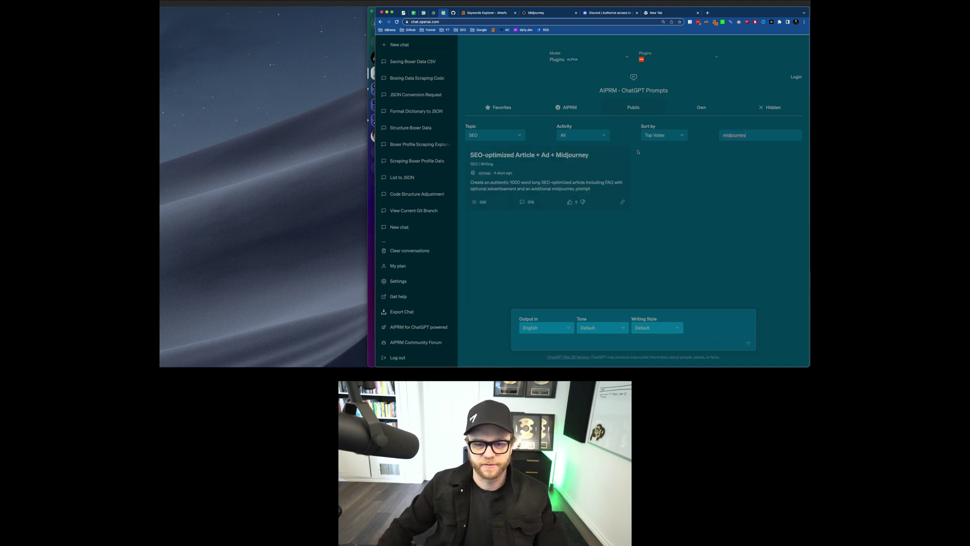
click(495, 134)
click(485, 79)
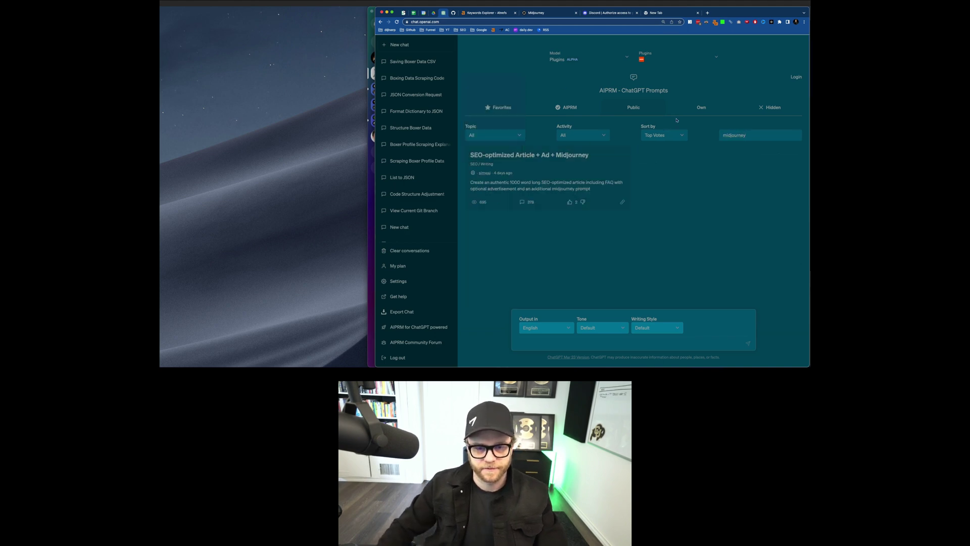
scroll(728, 149, down, 10)
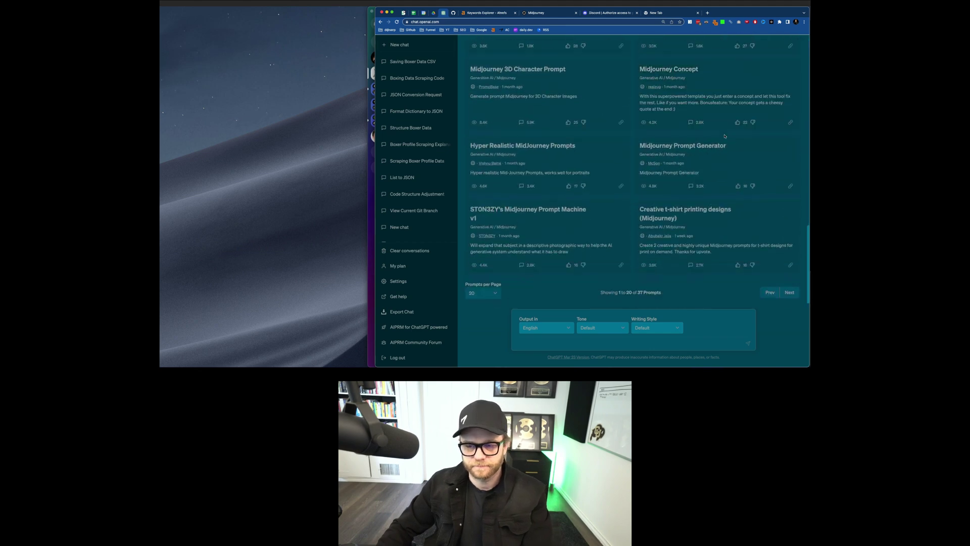
scroll(728, 149, down, 10)
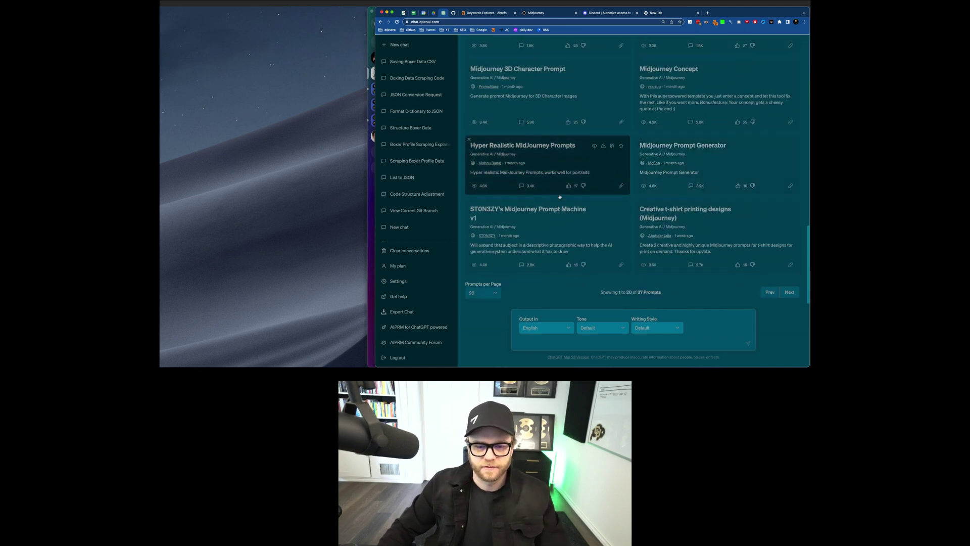
scroll(581, 192, up, 4)
scroll(568, 231, up, 3)
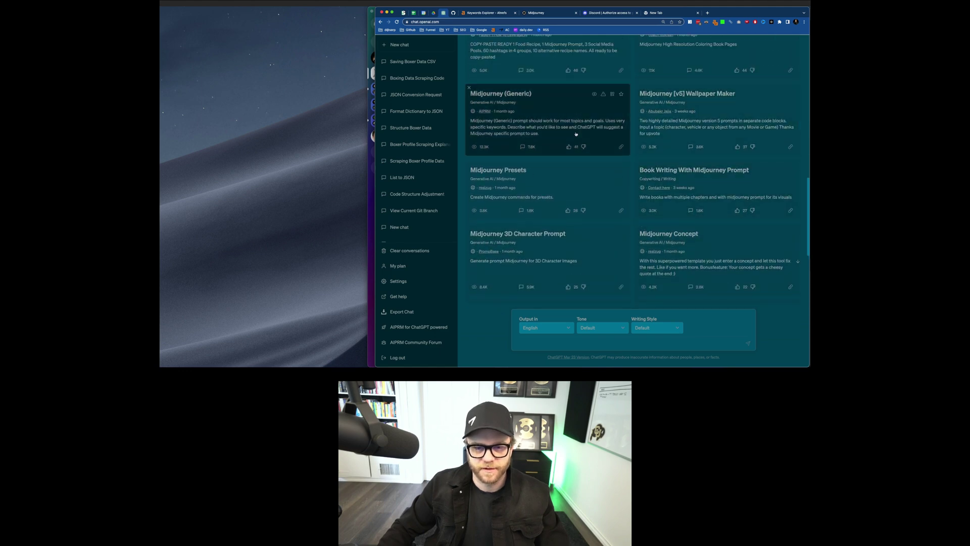
scroll(569, 142, up, 7)
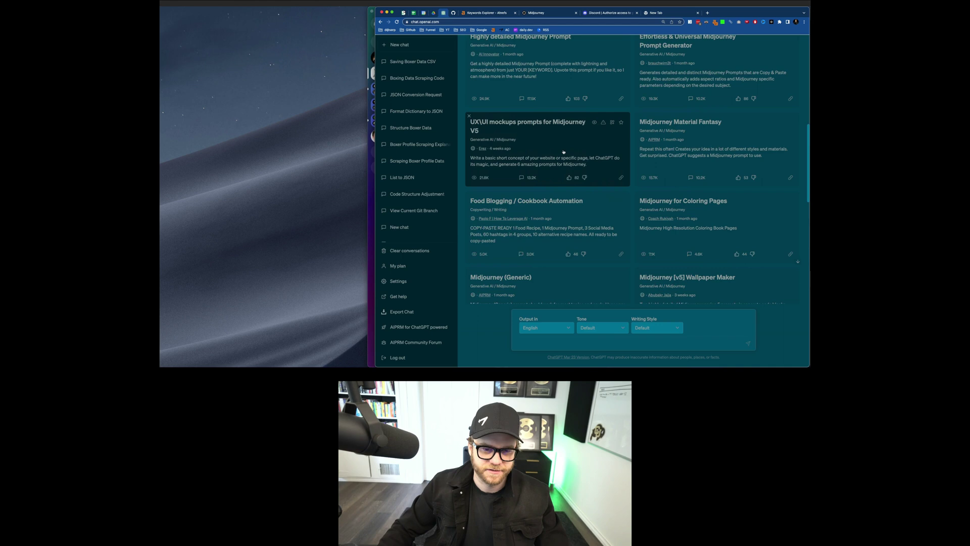
scroll(677, 178, up, 1)
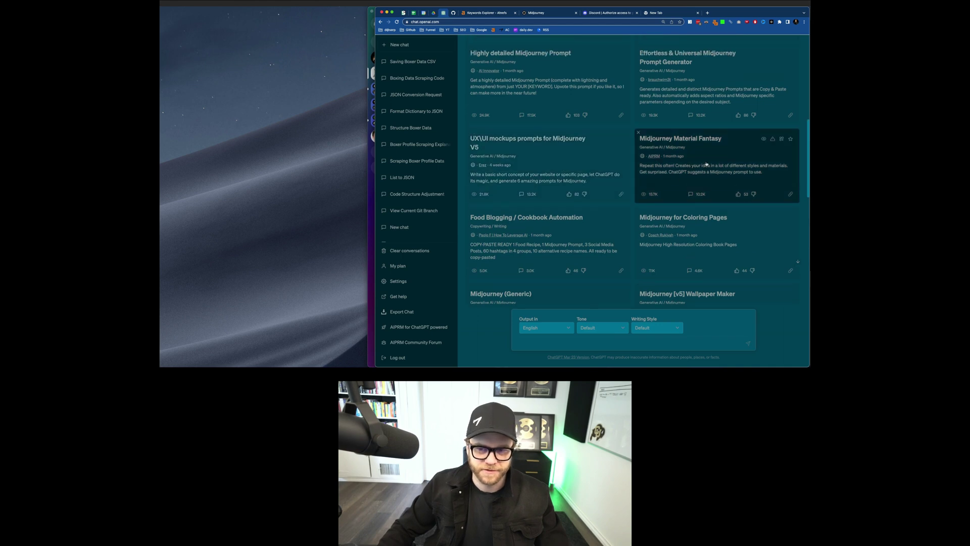
Step: Generate a 'flamingo' /imagine prompt with the Effortless & Universal generator and select the reply
click(700, 71)
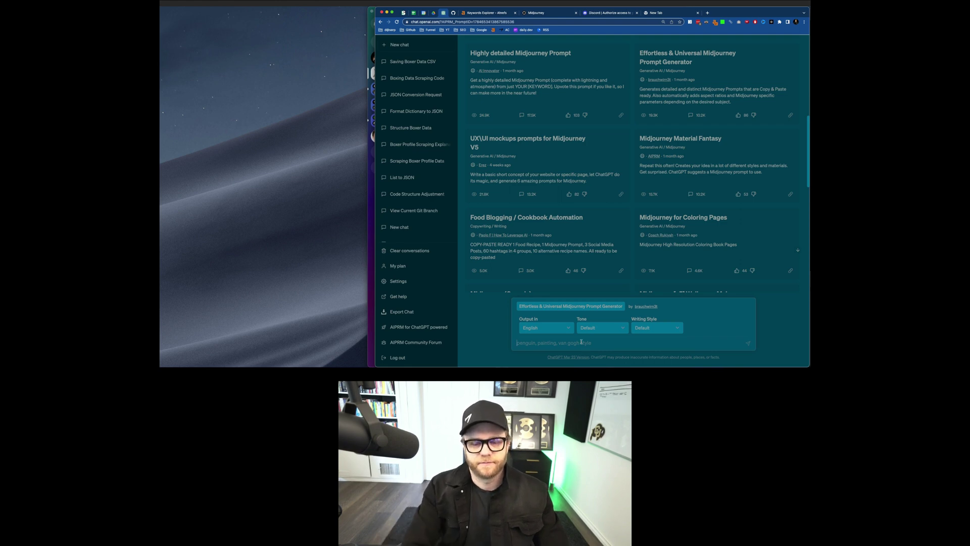
text(flamingo)
key(Return)
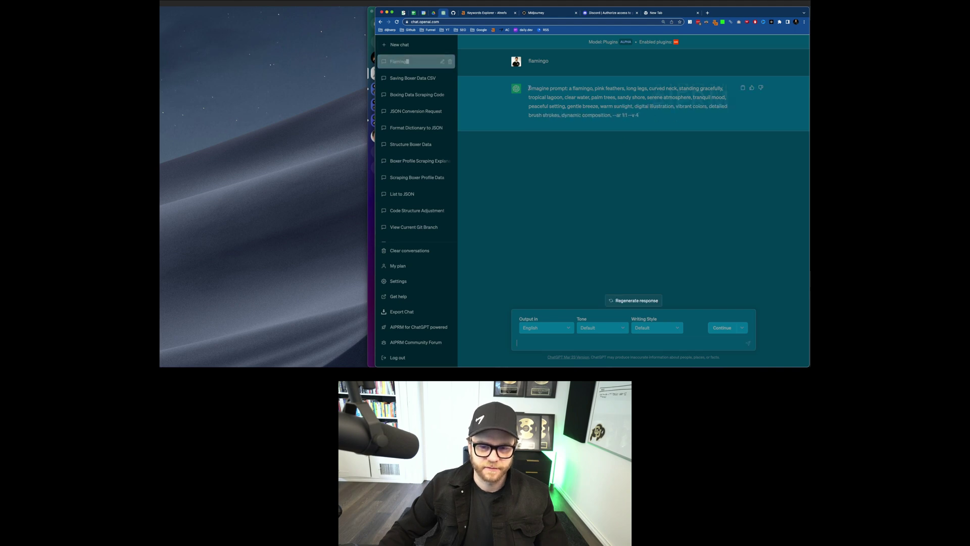
drag(530, 89, 647, 114)
key(super+c)
key(super+Tab)
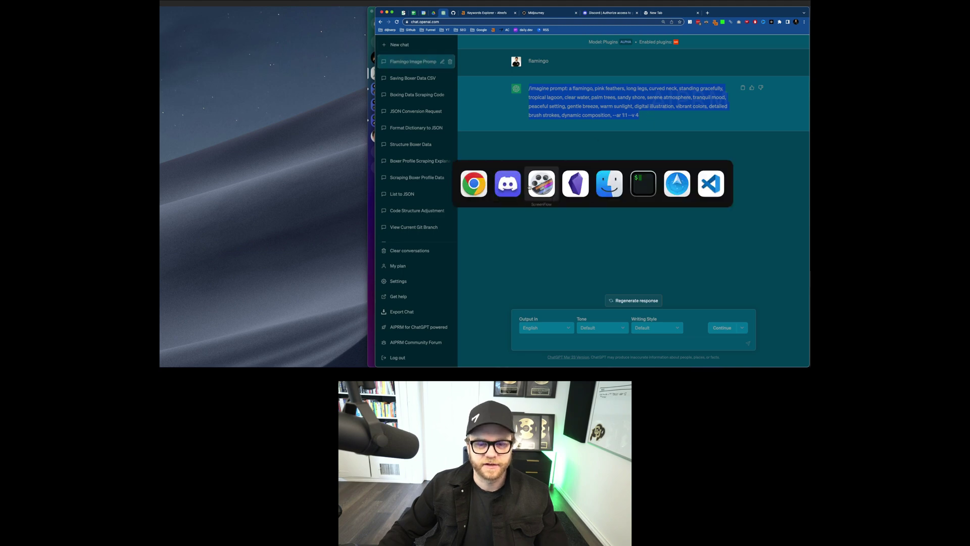
Step: Run the pasted flamingo /imagine prompt in Discord, then return to ChatGPT's prompt template list
click(515, 354)
key(super+v)
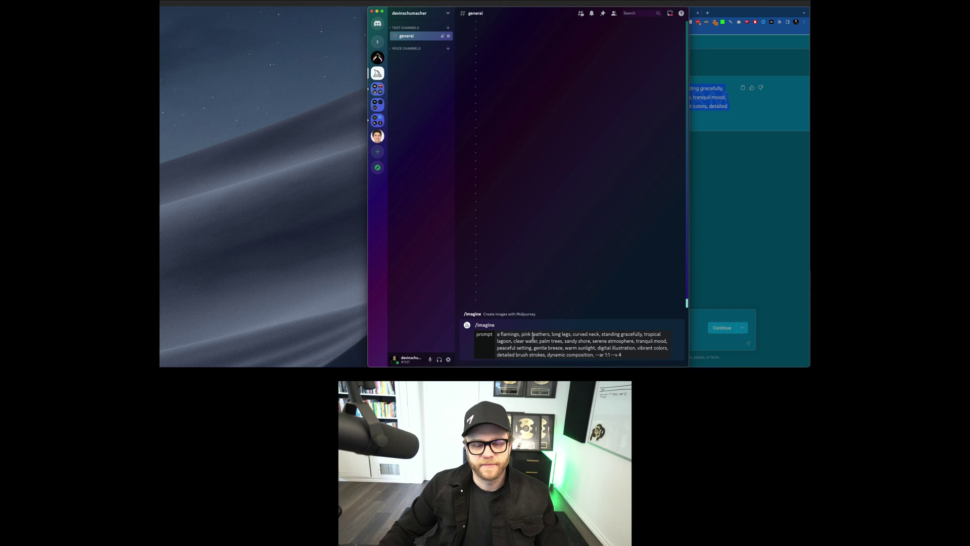
key(Return)
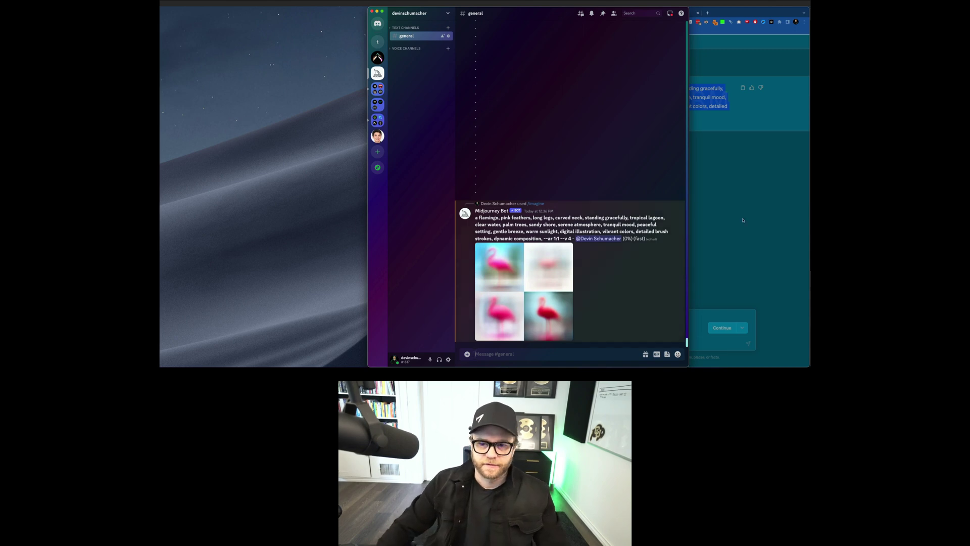
key(super+Tab)
click(381, 22)
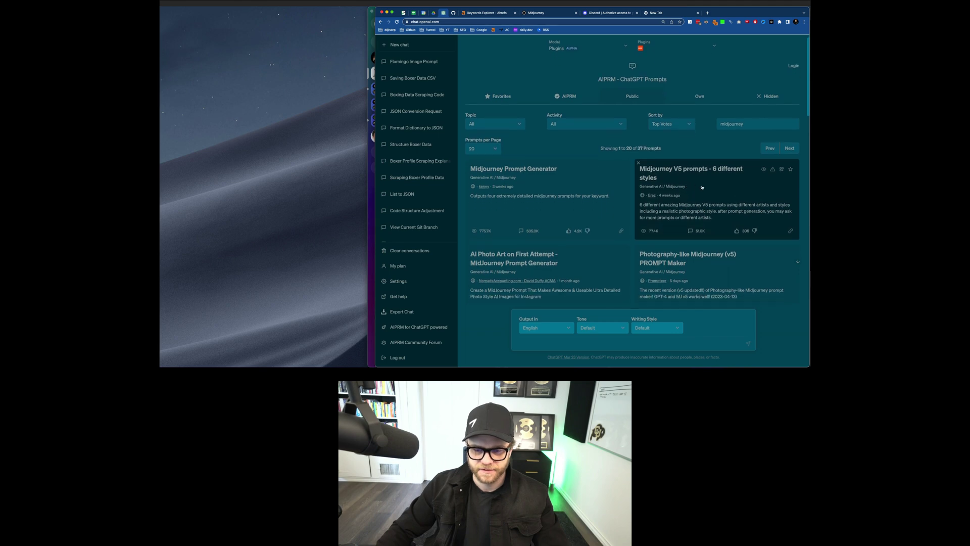
Step: Use the 'Midjourney V5 prompts - 6 different styles' template for 'a gigantic flying sandwich monster battling godzilla'
click(685, 190)
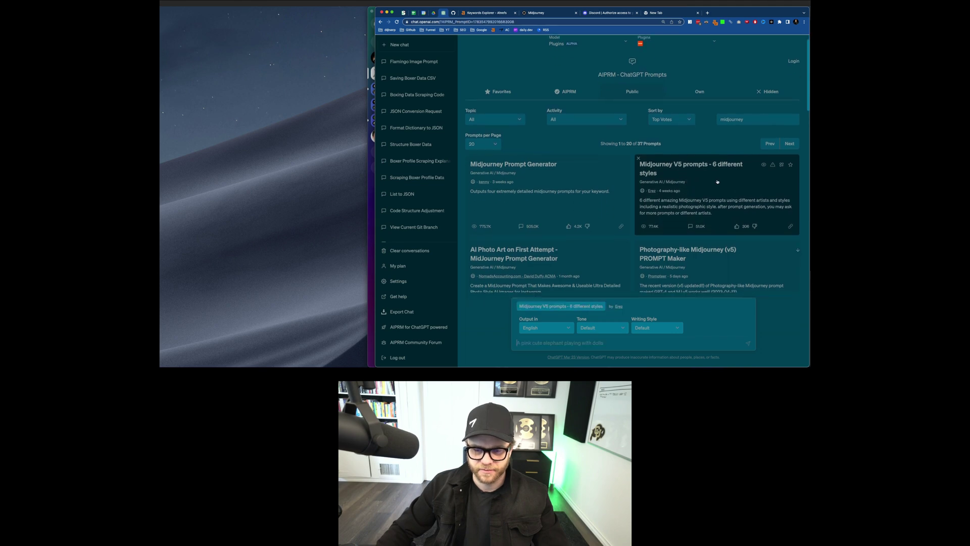
click(571, 339)
text(a)
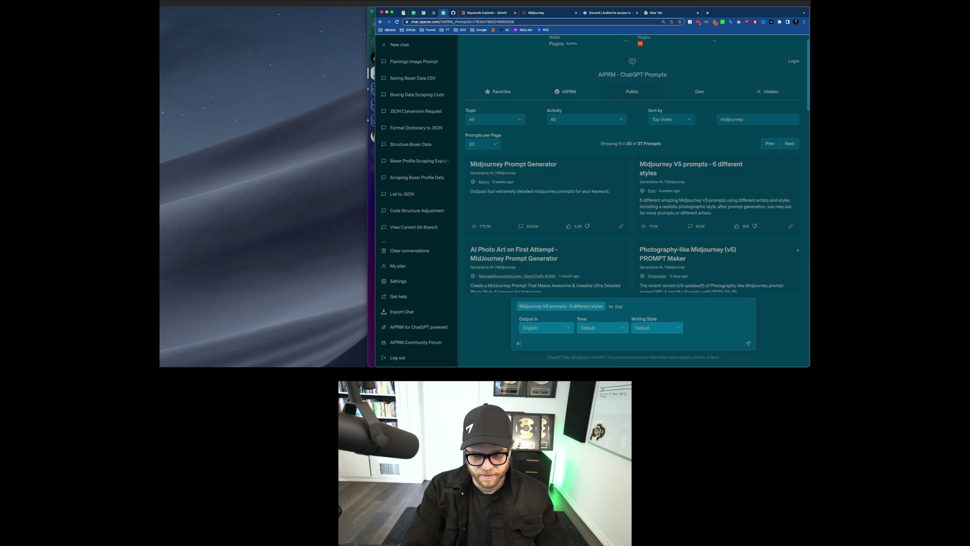
text( gigantic flying sandiwch monster battling godzilla)
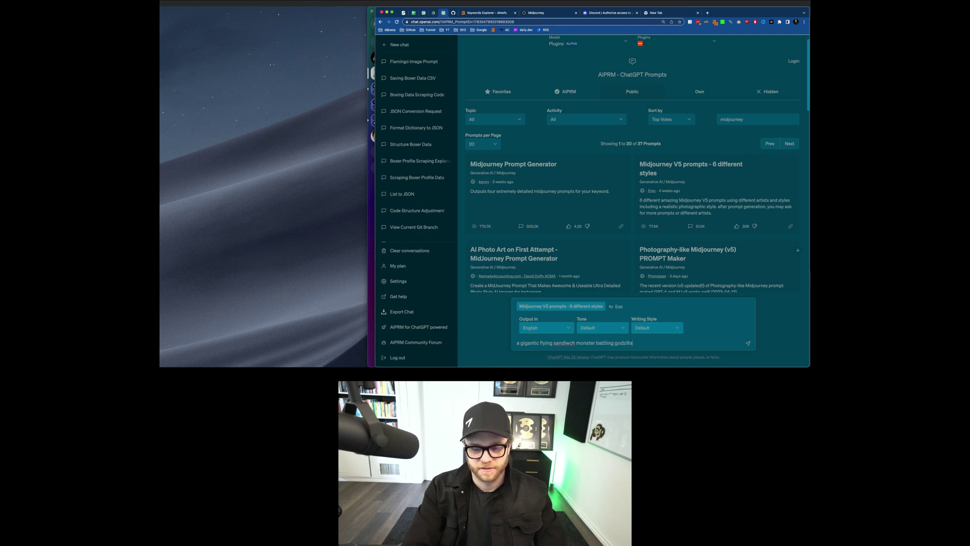
key(Return)
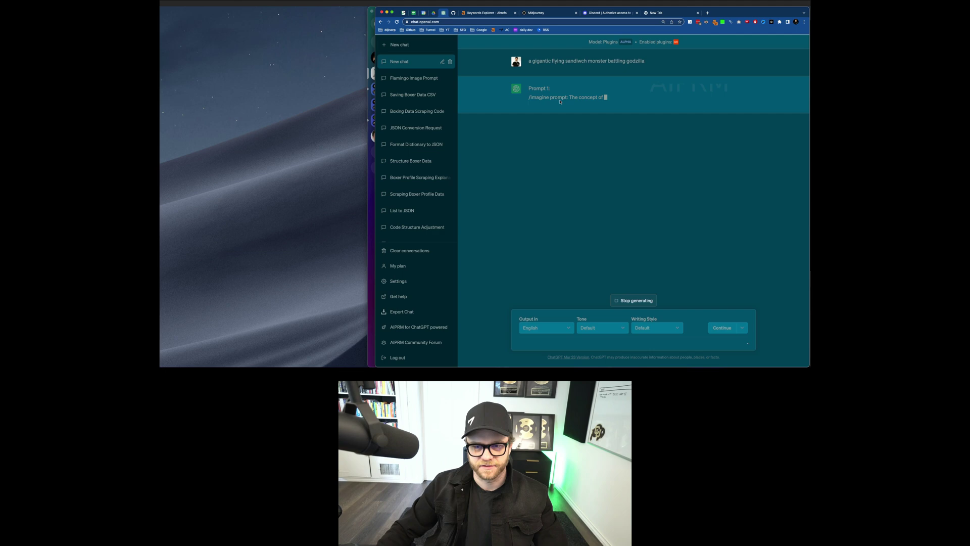
key(super+Tab)
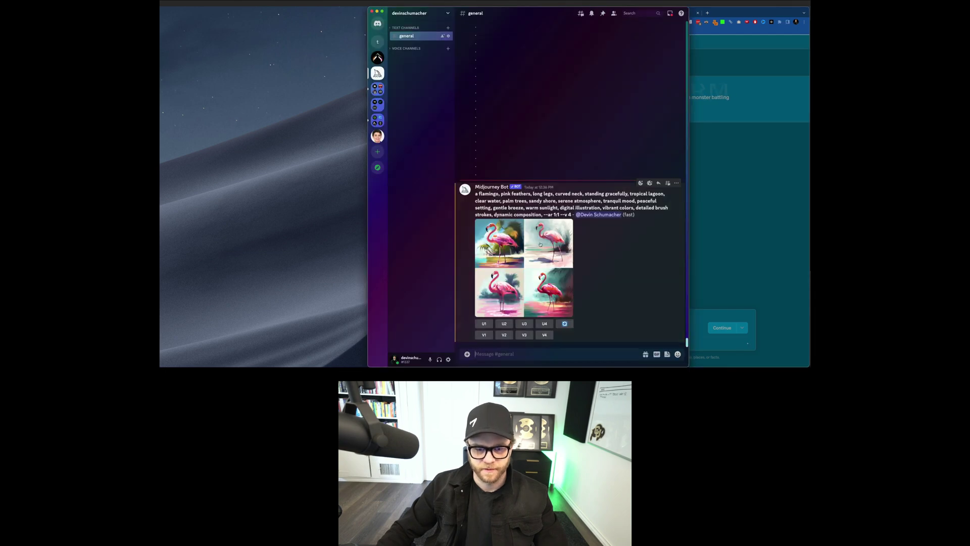
Step: Preview the flamingo grid, zoom Discord larger, and upscale flamingo image 1 with U1
click(512, 271)
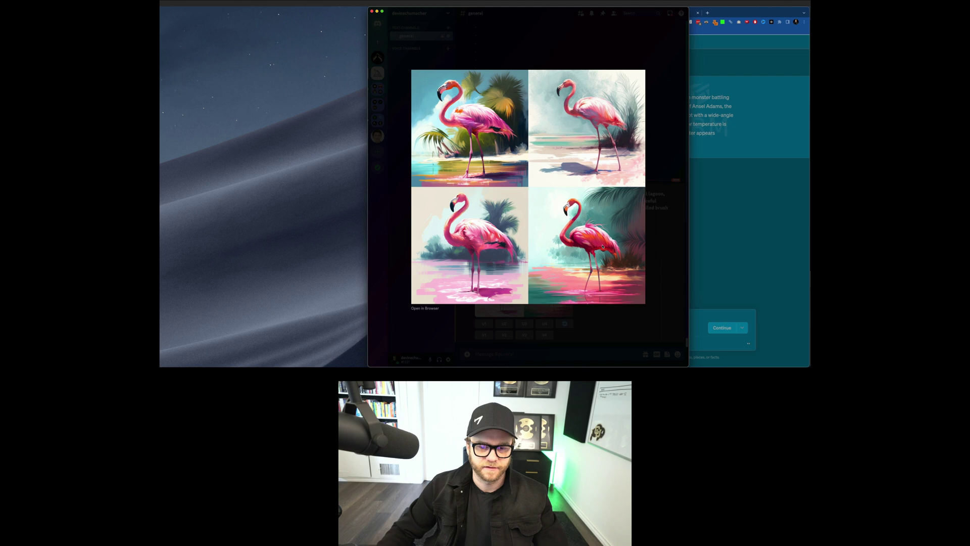
key(Escape)
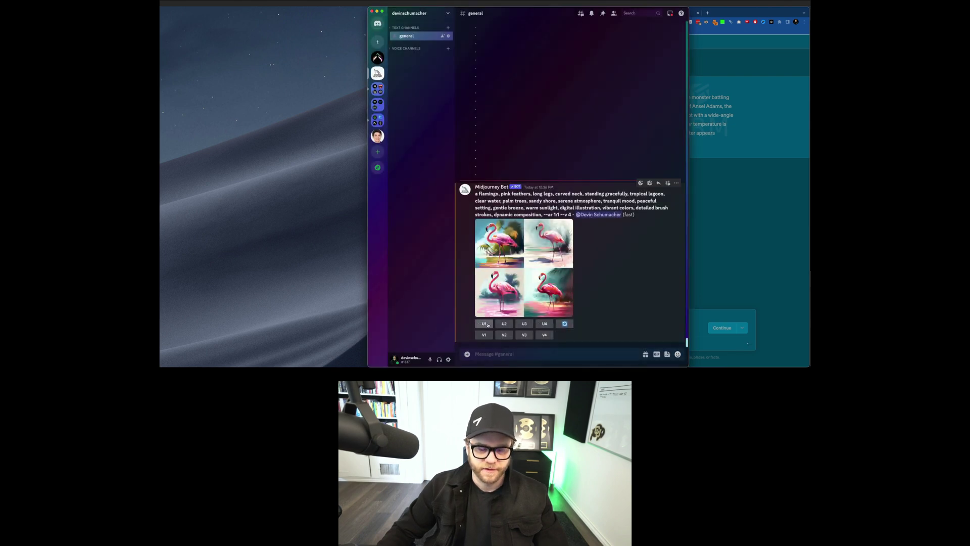
key(super+equal)
key(super+equal)
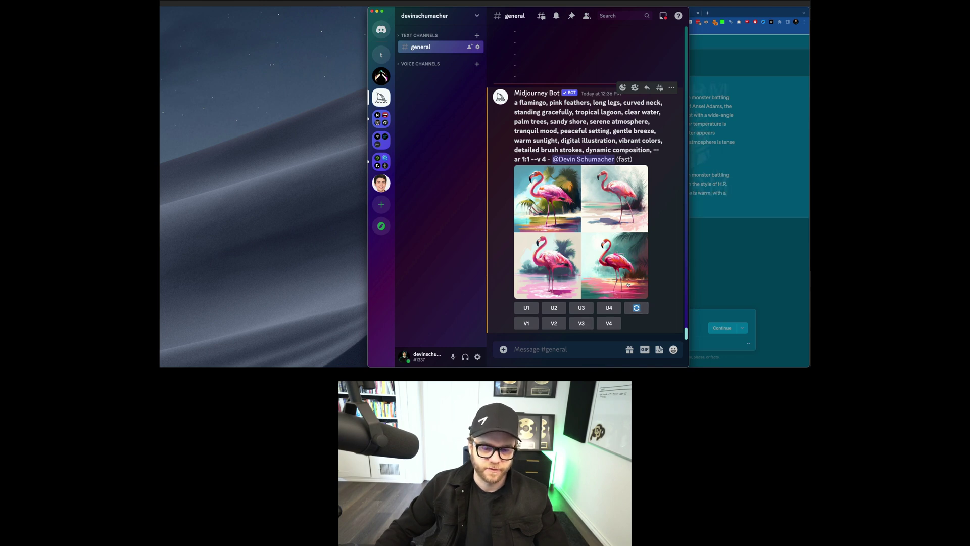
click(526, 308)
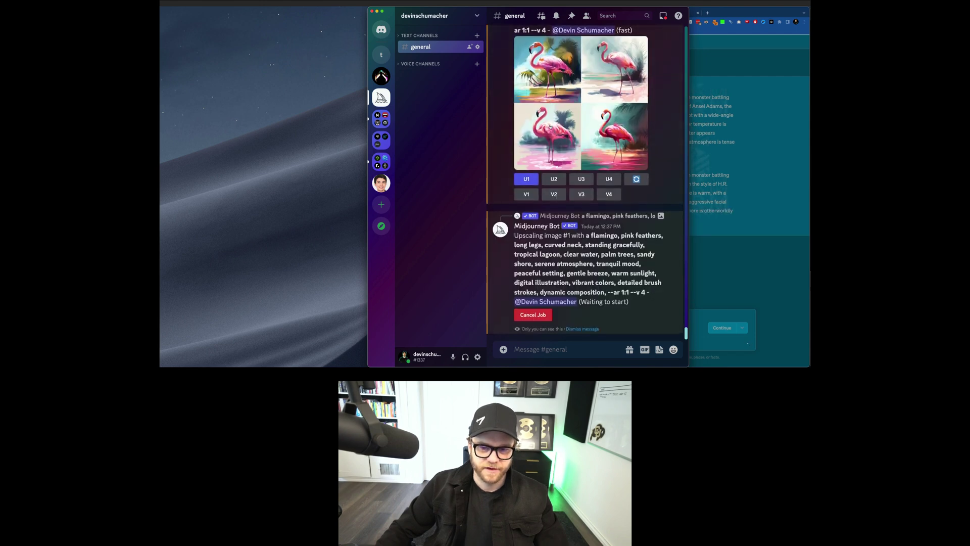
Step: Remix flamingo image 4, adding 'neon lights, funky sunglasses & disco' before --ar
click(606, 194)
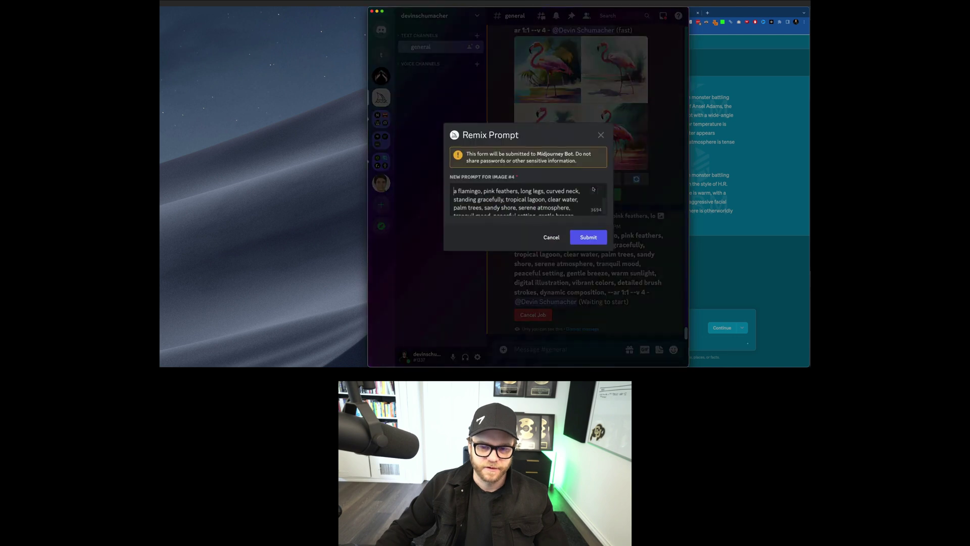
scroll(567, 208, down, 3)
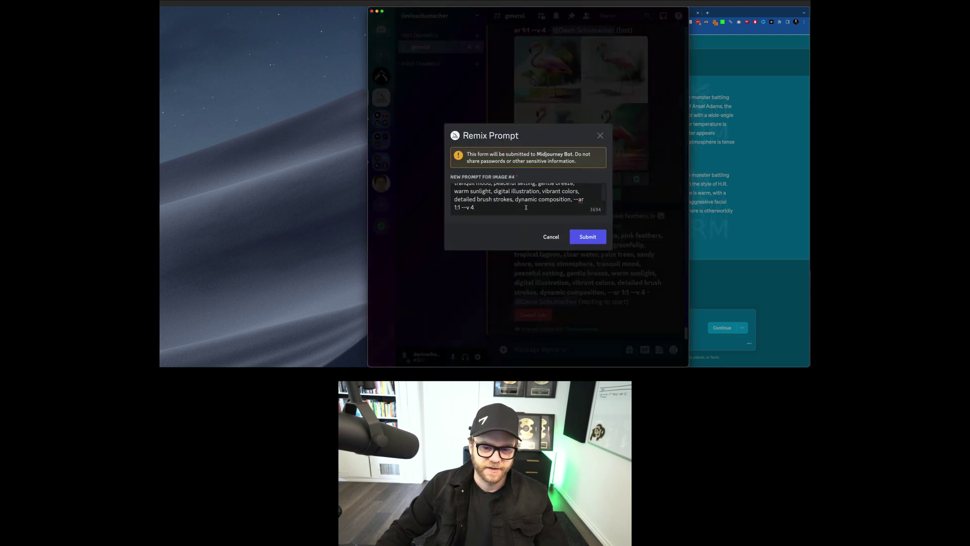
click(574, 199)
text(neon lights, )
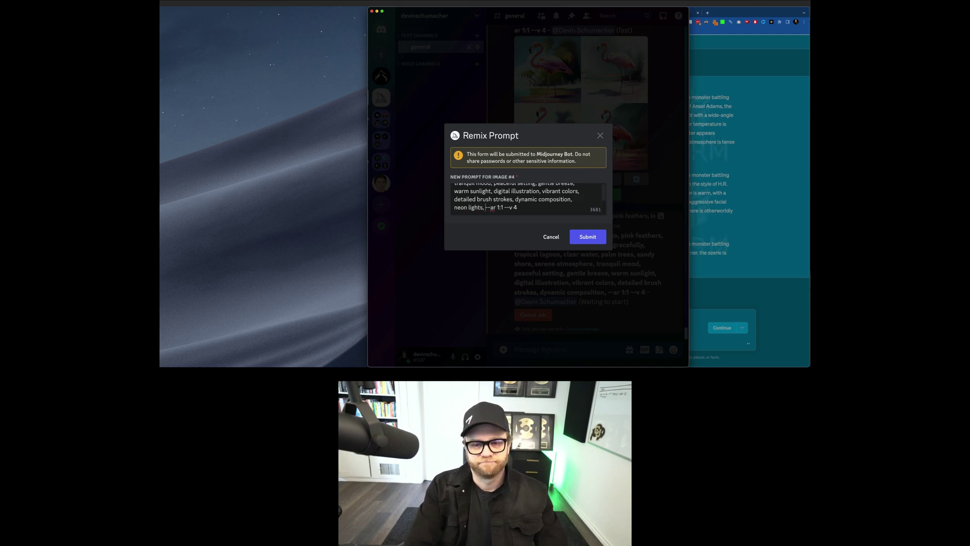
text(funky )
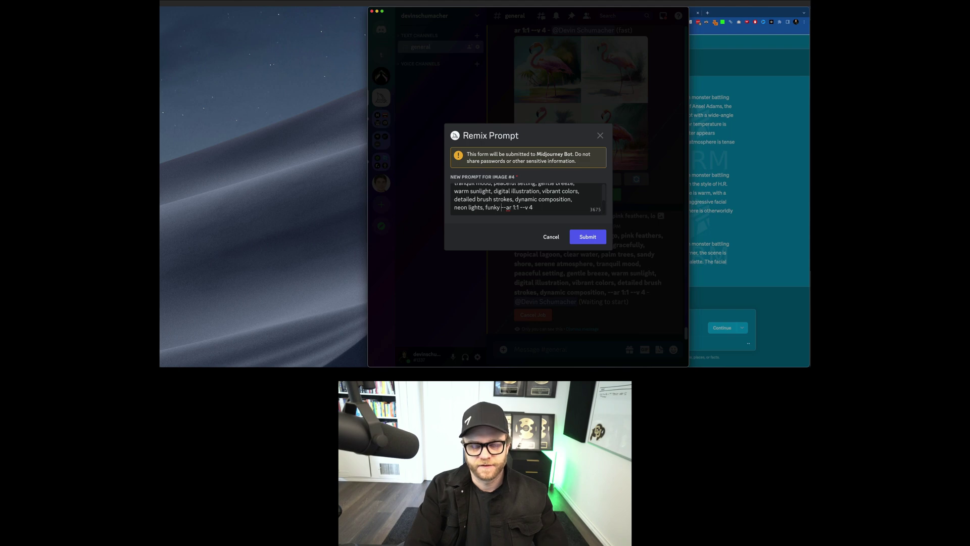
text(sunglasses & disco)
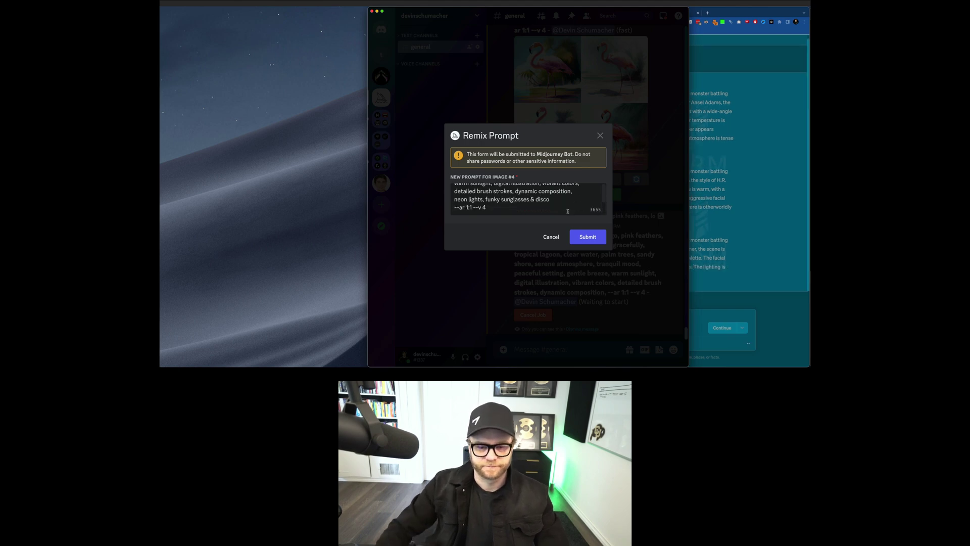
click(587, 236)
Step: Zoom the ChatGPT page and select Prompt 1 of the sandwich-monster-versus-Godzilla reply
click(722, 274)
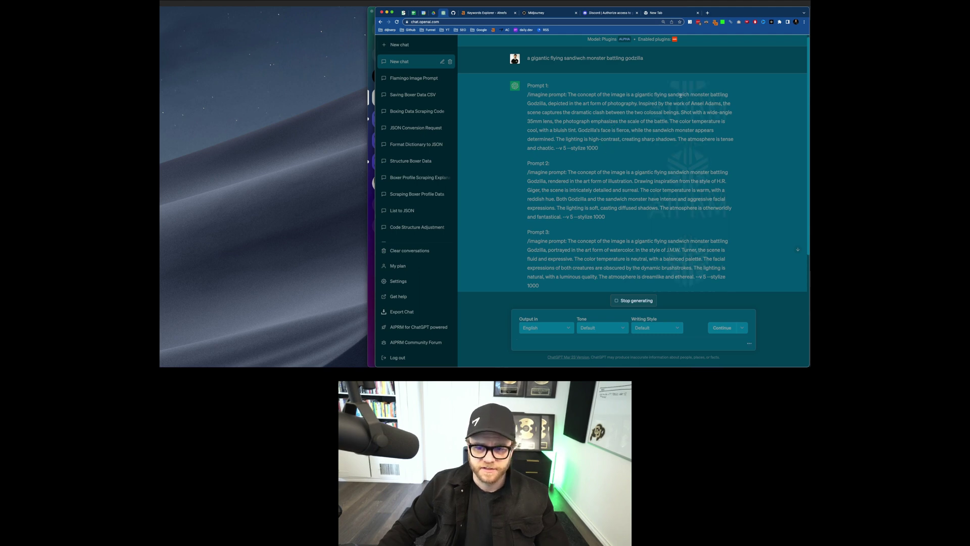
key(super+equal)
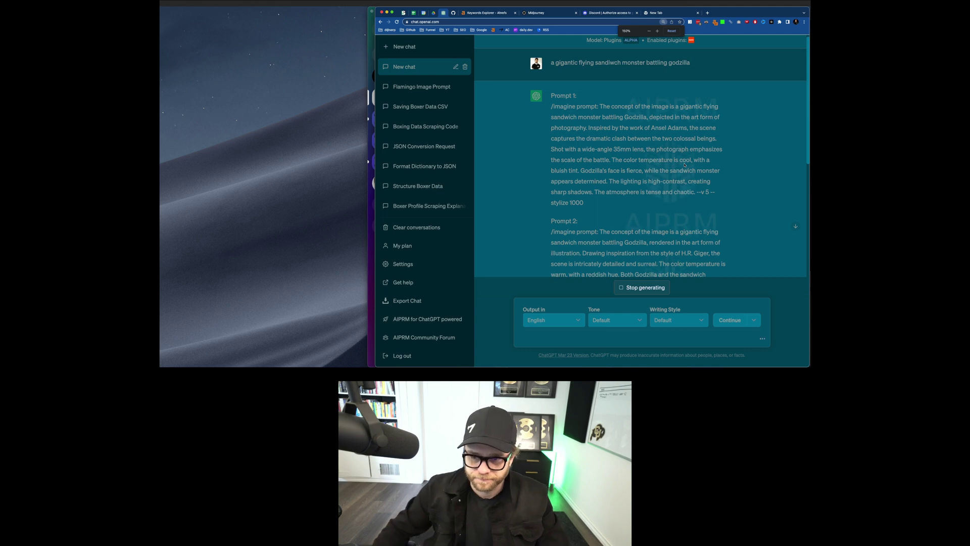
scroll(694, 164, down, 2)
scroll(697, 167, down, 5)
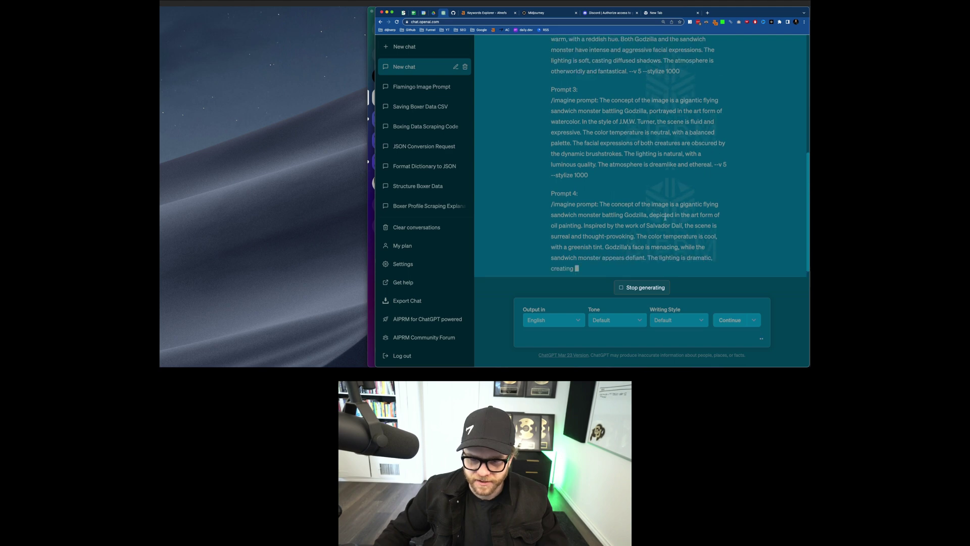
scroll(670, 213, up, 6)
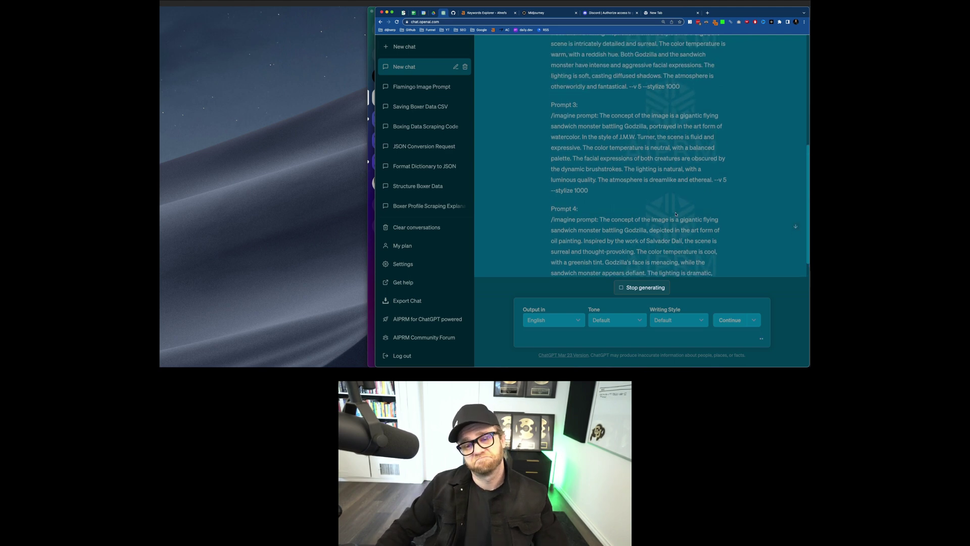
scroll(675, 212, up, 1)
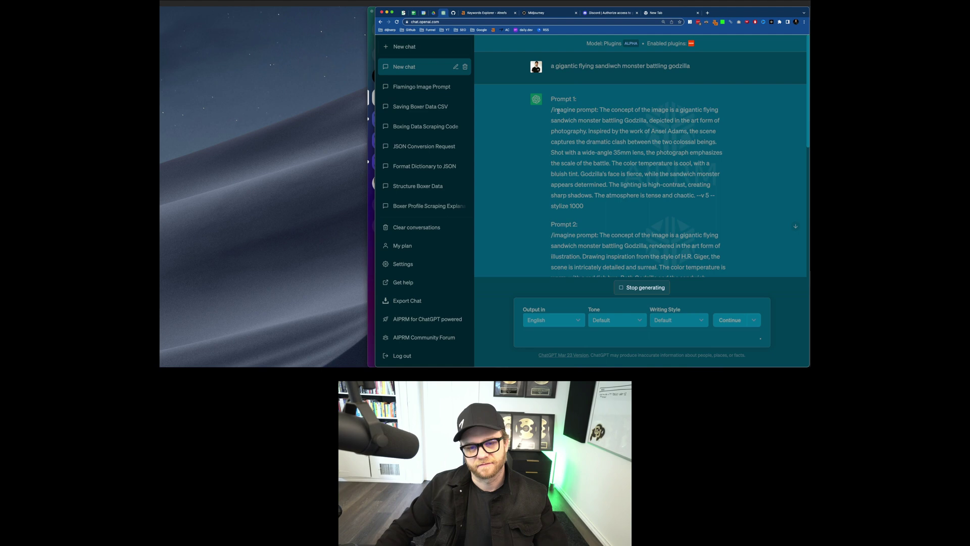
drag(551, 109, 623, 208)
key(super+c)
Step: Send the copied Godzilla versus sandwich monster /imagine prompt to Midjourney in Discord
key(super+Tab)
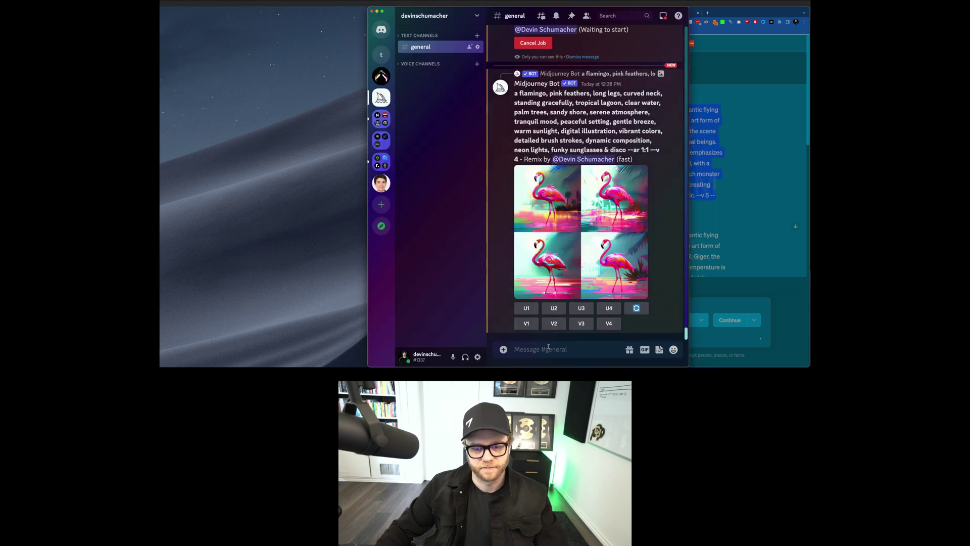
key(super+v)
key(Return)
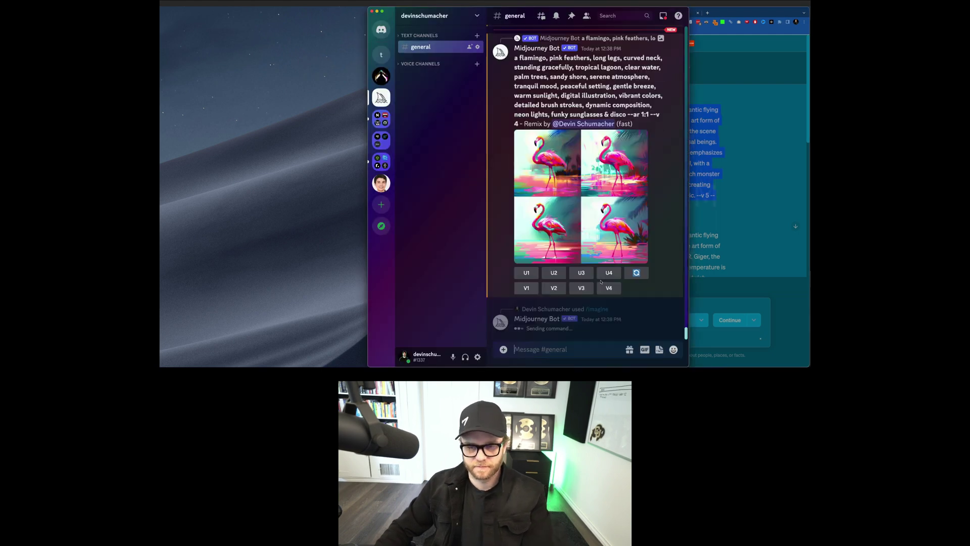
scroll(590, 212, up, 5)
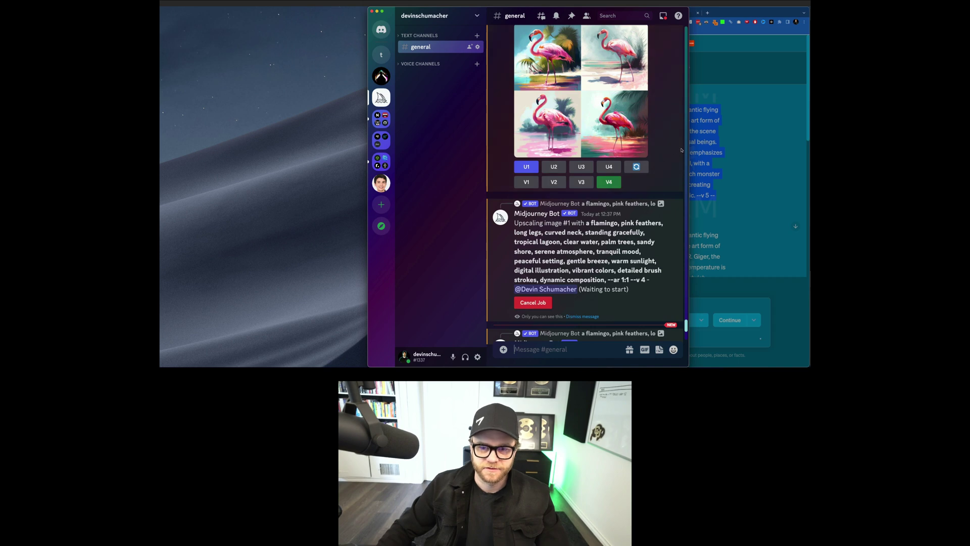
Step: Widen the Discord window, preview the neon flamingo remix grid, and upscale image 4 with U4
drag(690, 143, 755, 143)
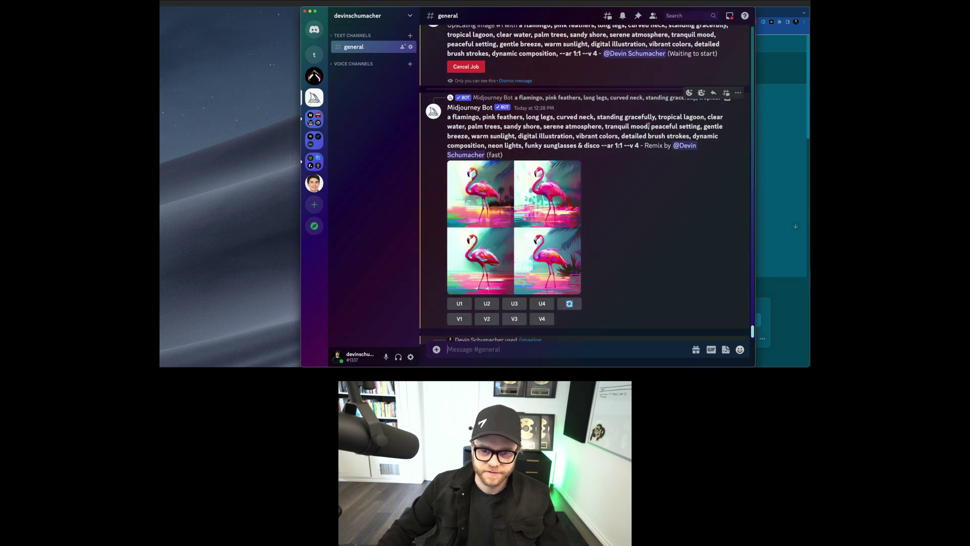
drag(489, 148, 502, 156)
click(571, 137)
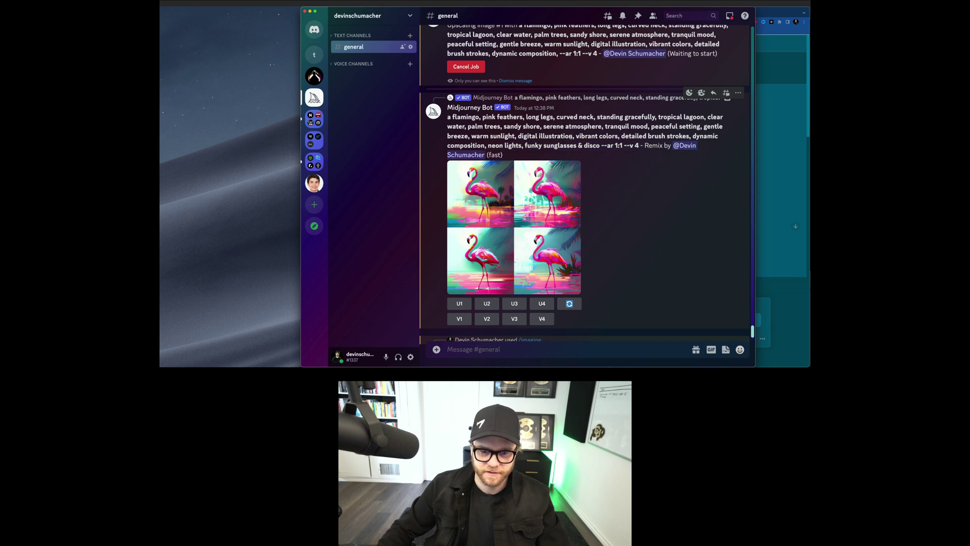
click(523, 198)
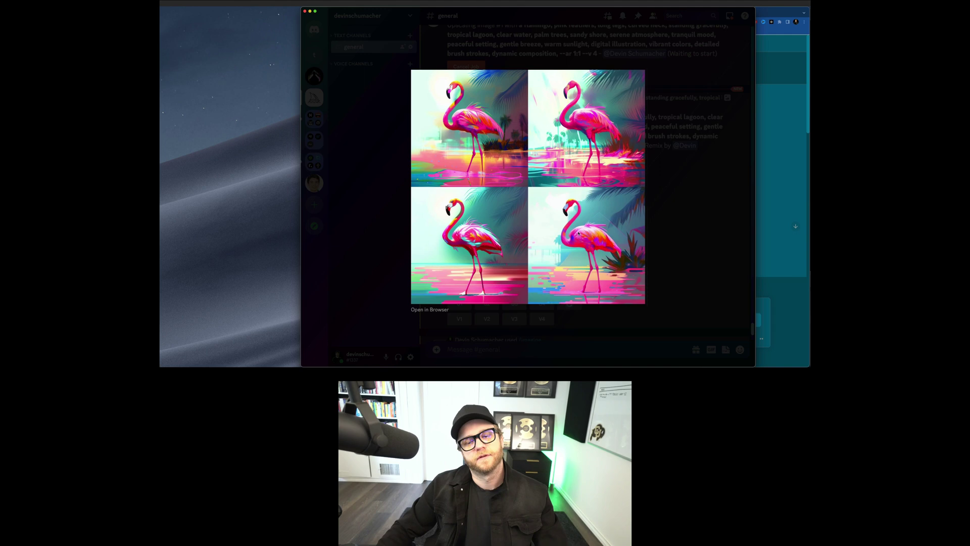
key(Escape)
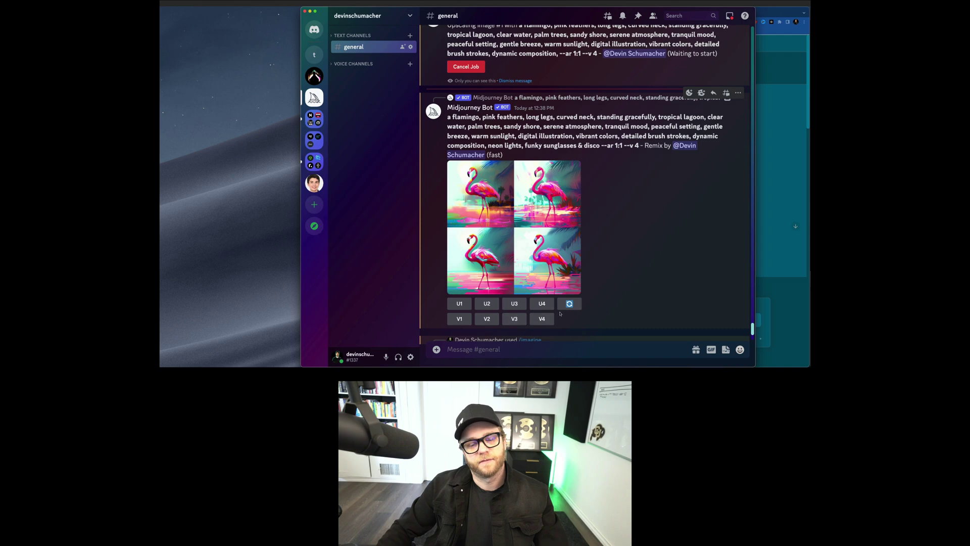
click(543, 304)
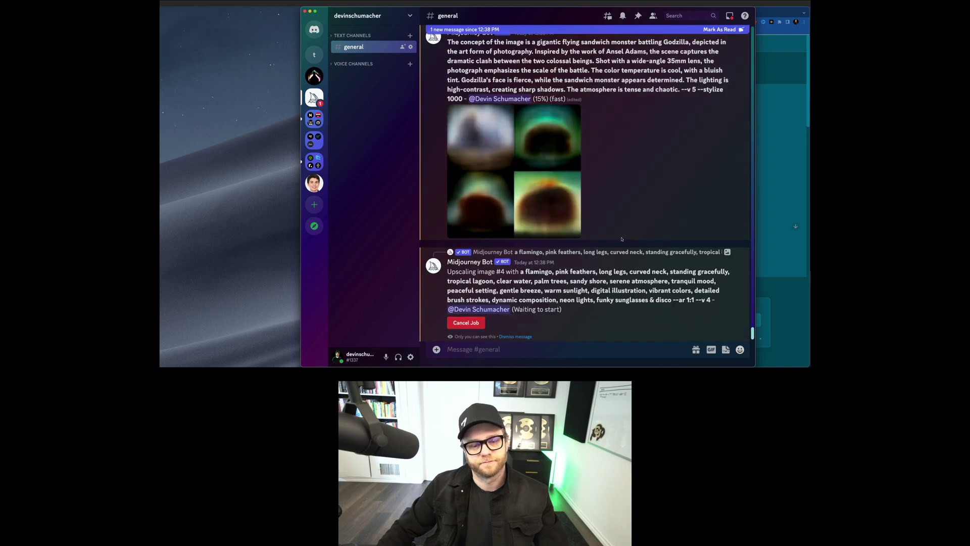
scroll(622, 239, up, 5)
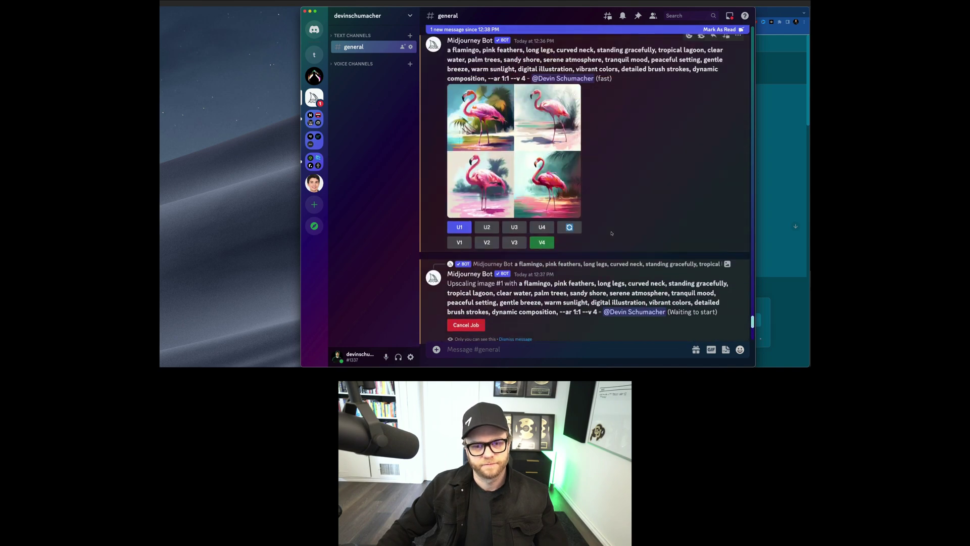
scroll(612, 233, down, 10)
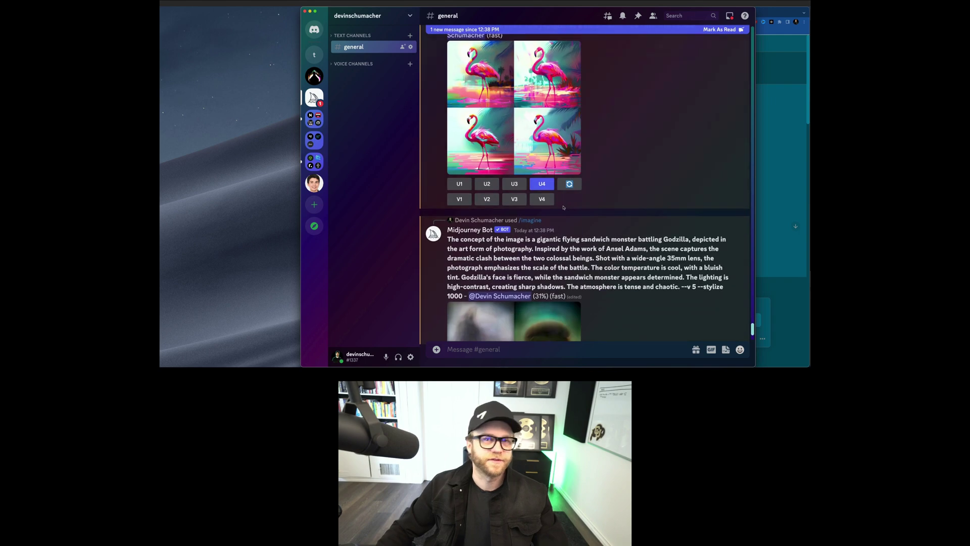
scroll(564, 207, down, 3)
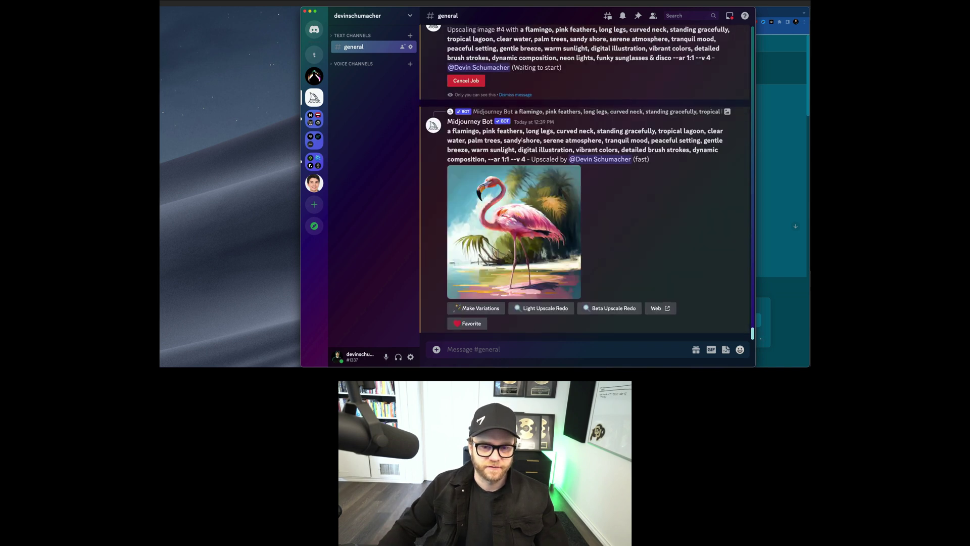
Step: View the upscaled flamingo and the Godzilla versus sandwich monster grid full size
click(533, 237)
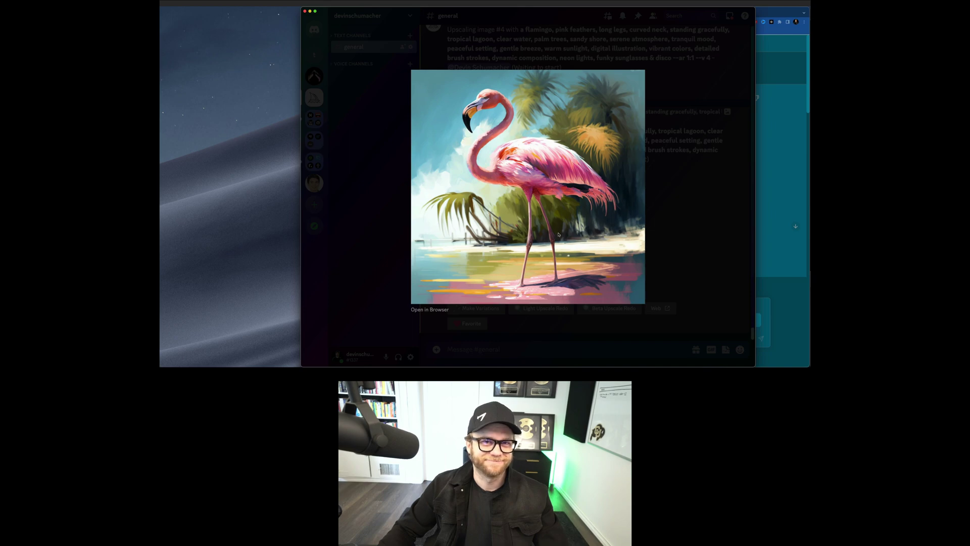
key(Escape)
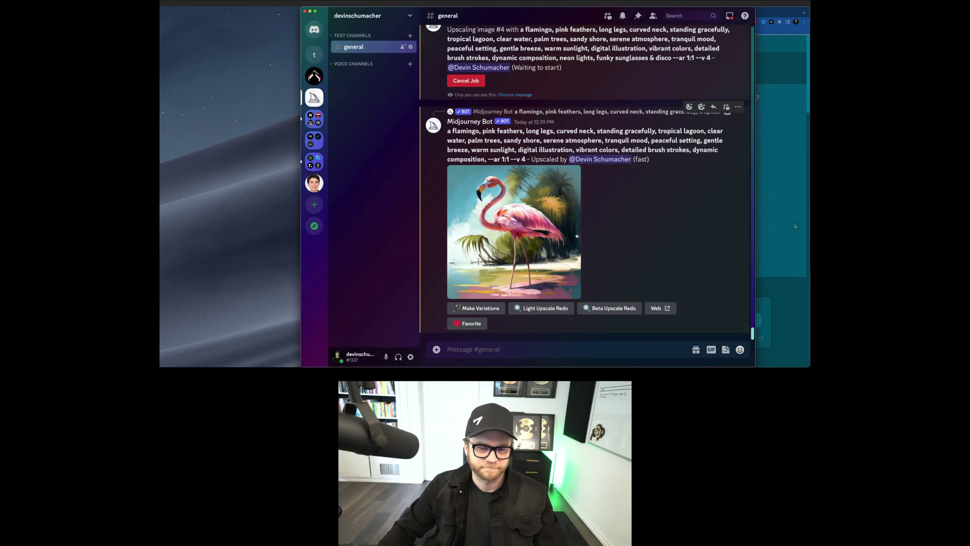
scroll(576, 234, up, 5)
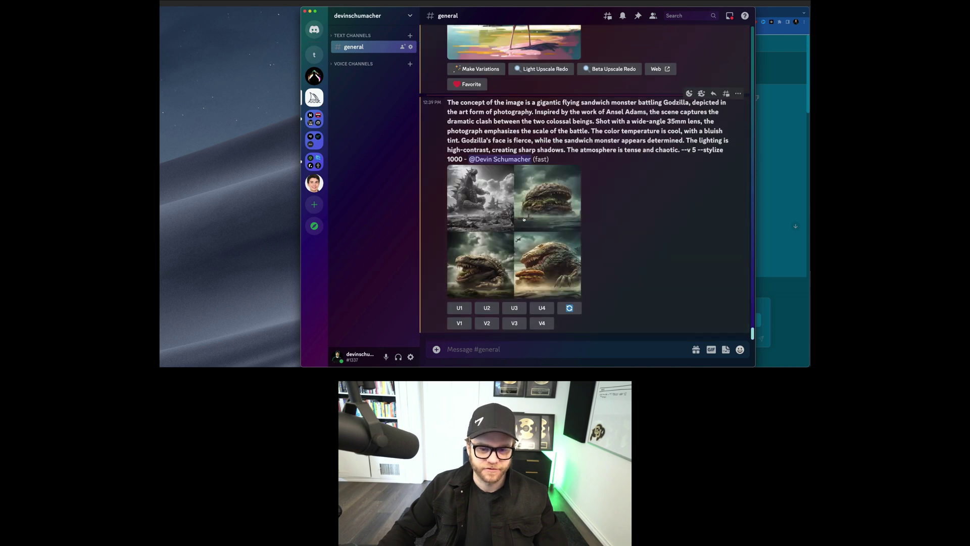
click(524, 219)
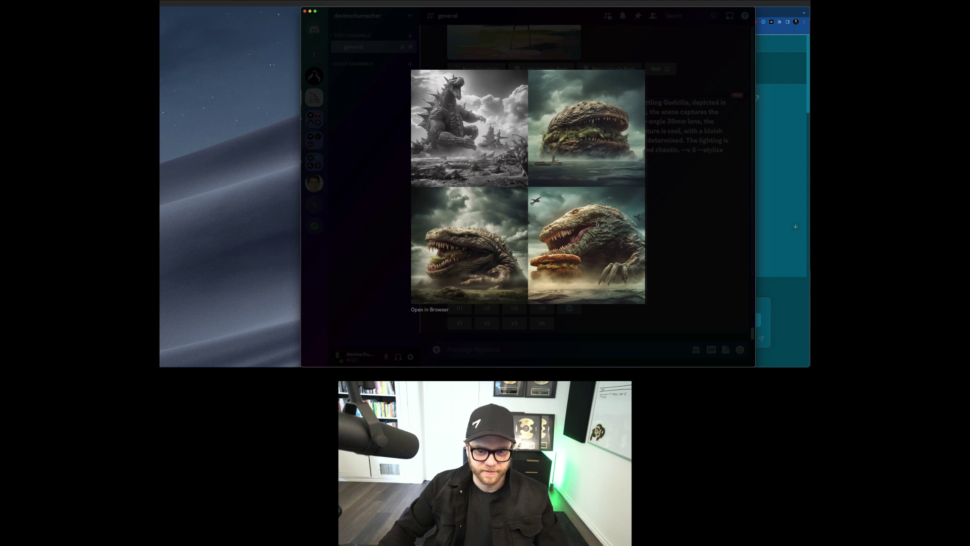
key(Escape)
Step: Upscale Godzilla grid images 1, 3 and 4 with U1, U3 and U4
click(459, 308)
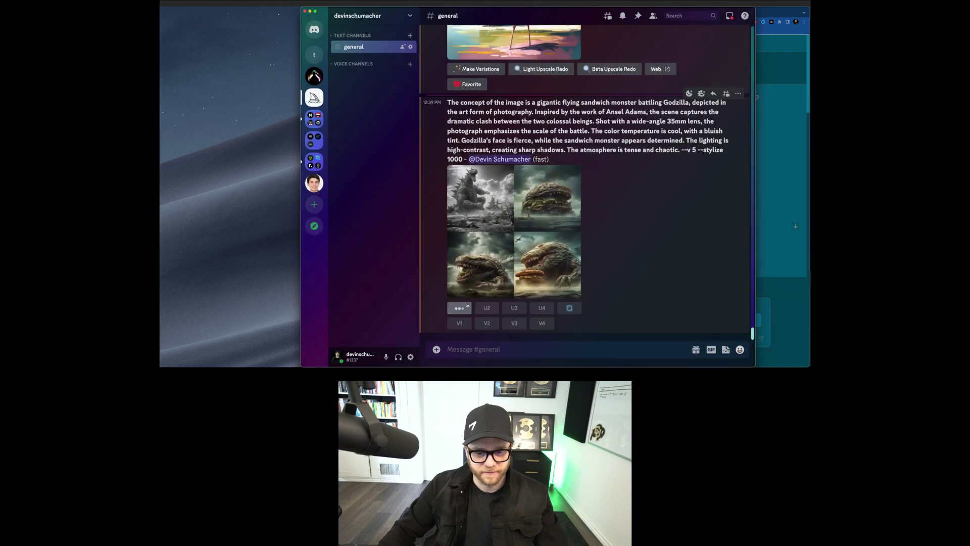
click(514, 188)
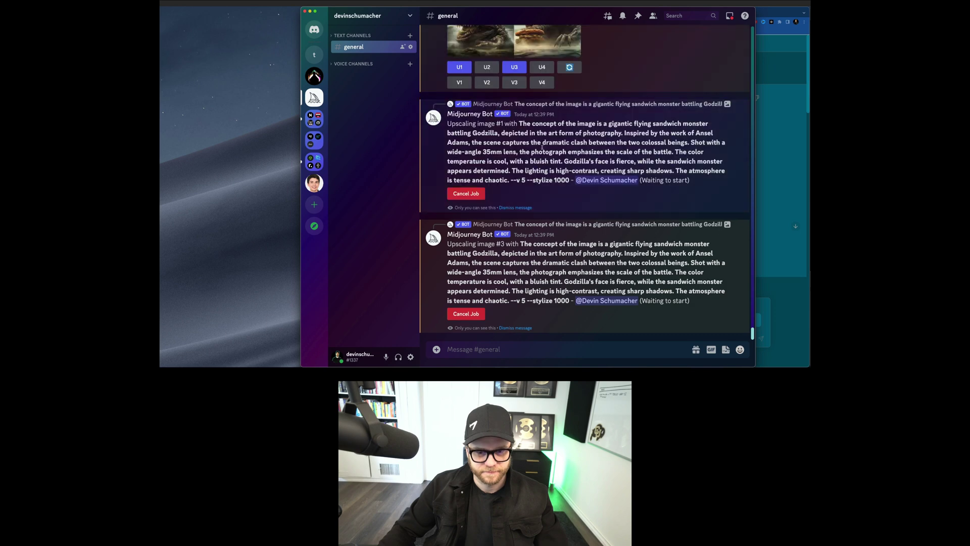
click(541, 67)
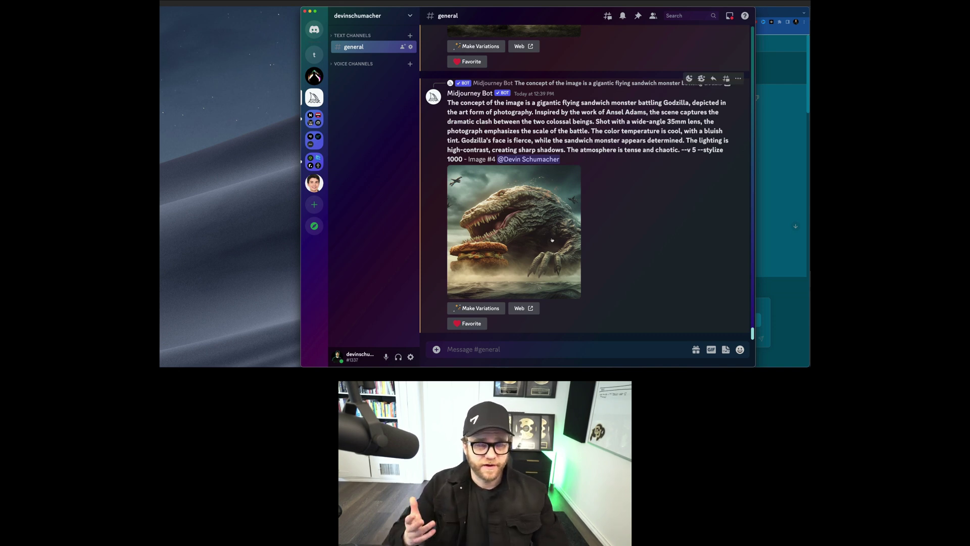
Step: In Path Finder, select the compressed headshot PNG in the home Pictures folder
click(387, 355)
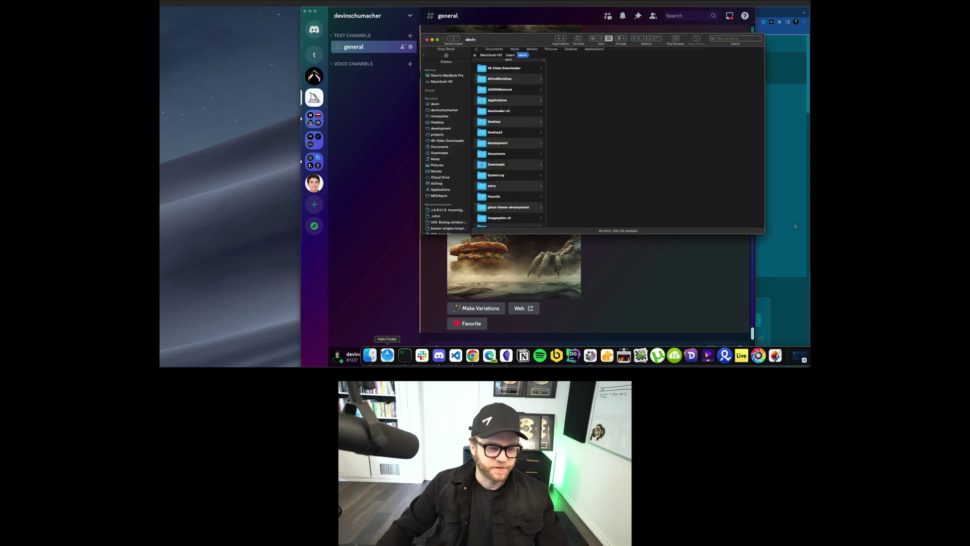
click(445, 110)
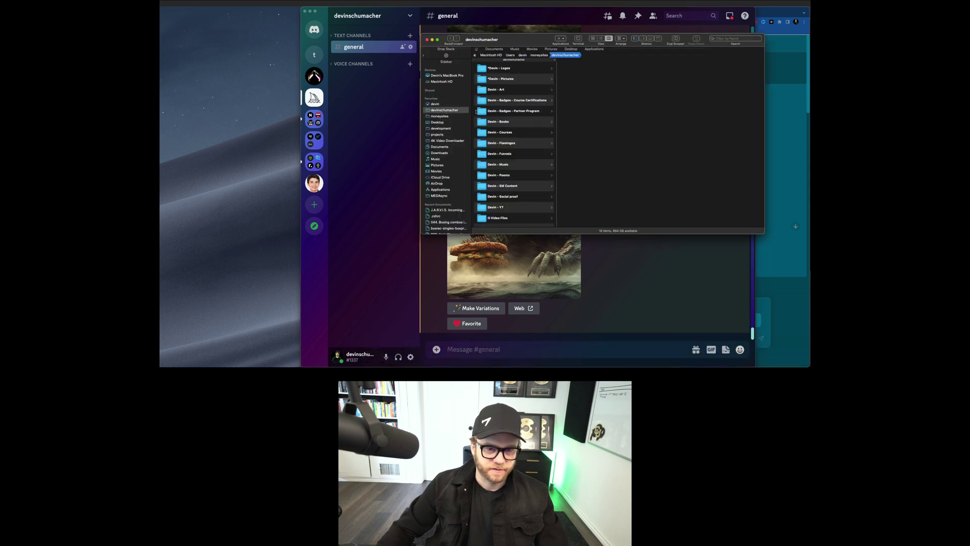
click(510, 80)
scroll(604, 126, down, 2)
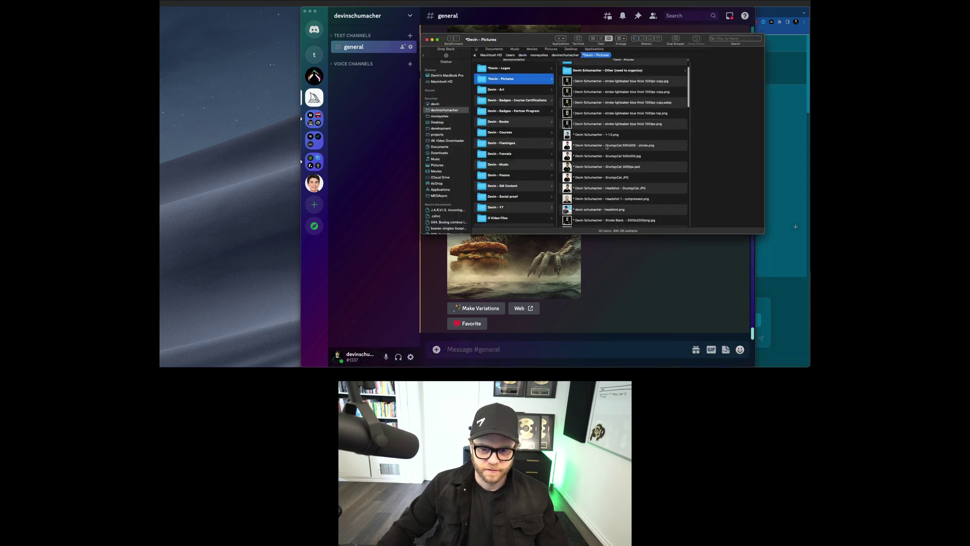
scroll(603, 155, down, 4)
scroll(601, 153, down, 5)
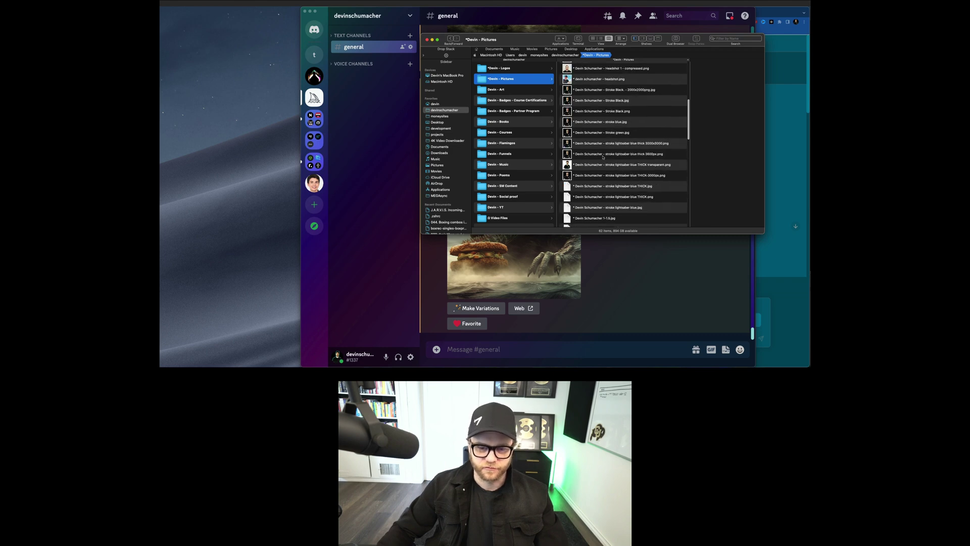
scroll(599, 173, down, 10)
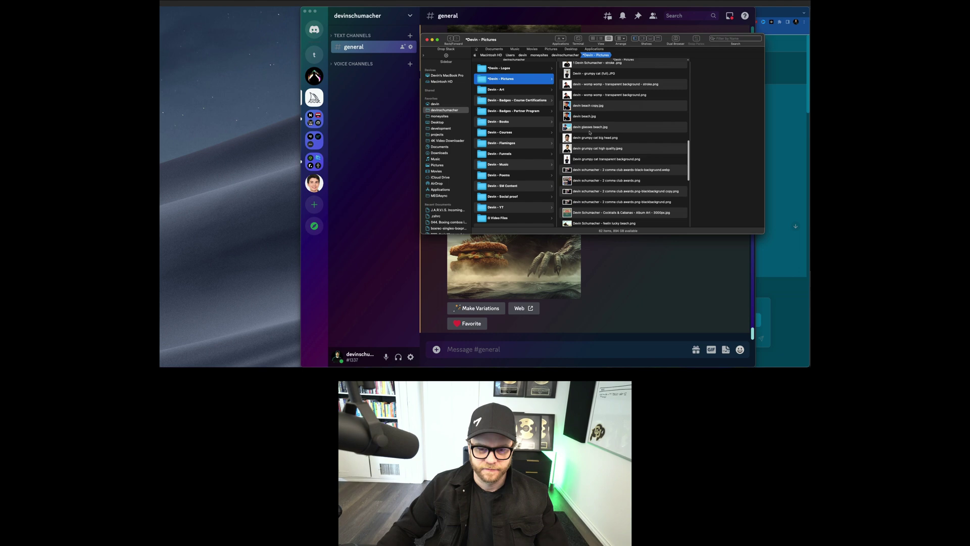
scroll(592, 133, down, 8)
scroll(613, 185, up, 15)
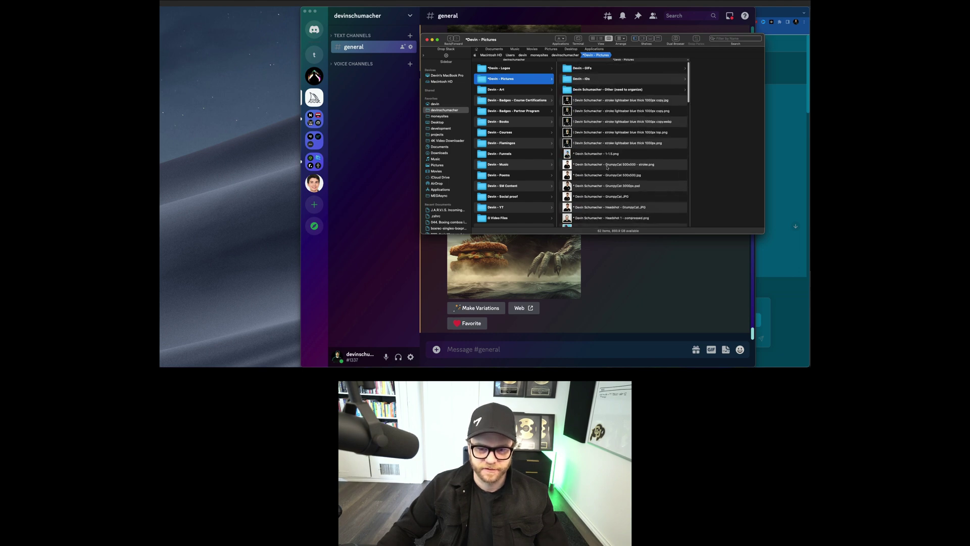
scroll(607, 193, down, 1)
click(599, 209)
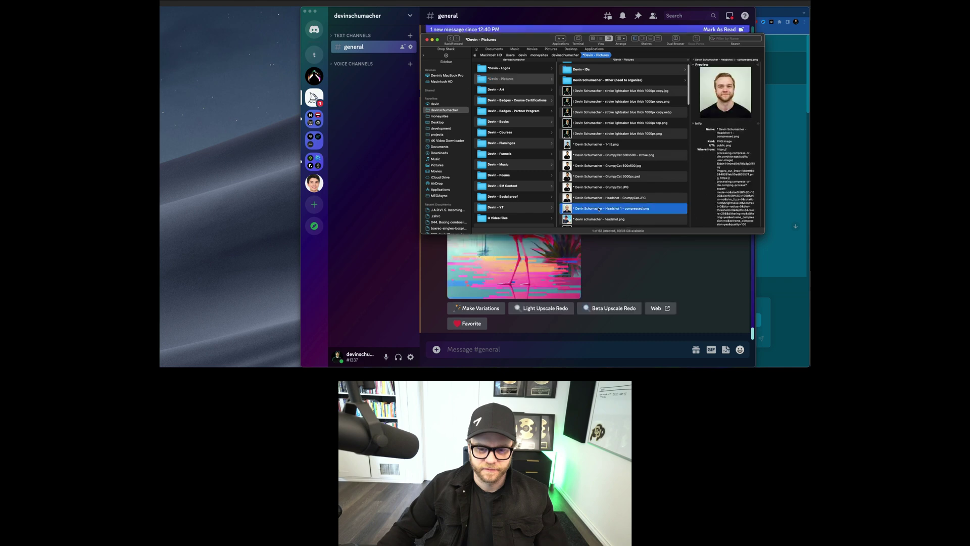
Step: Drag the headshot photo into a new Discord message in the general channel
click(534, 350)
click(761, 102)
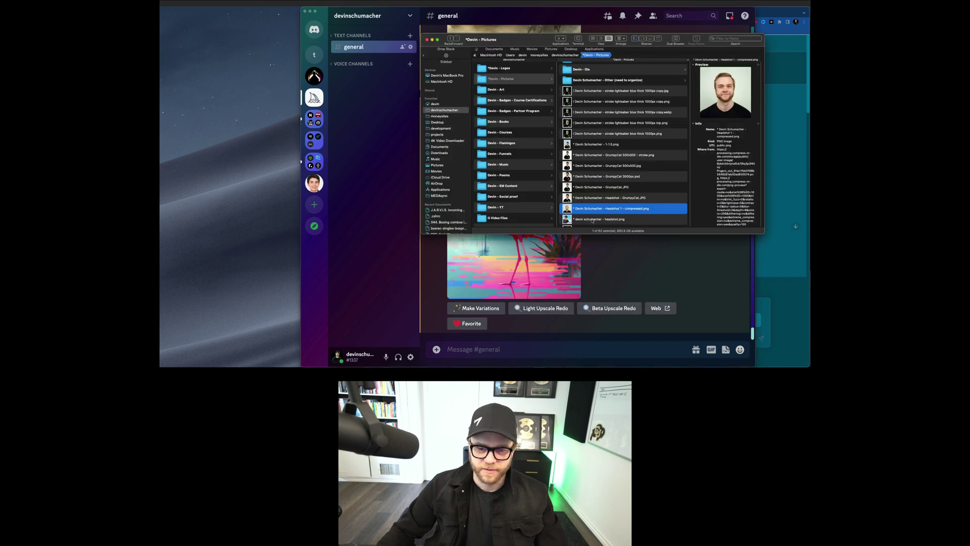
drag(582, 208, 520, 284)
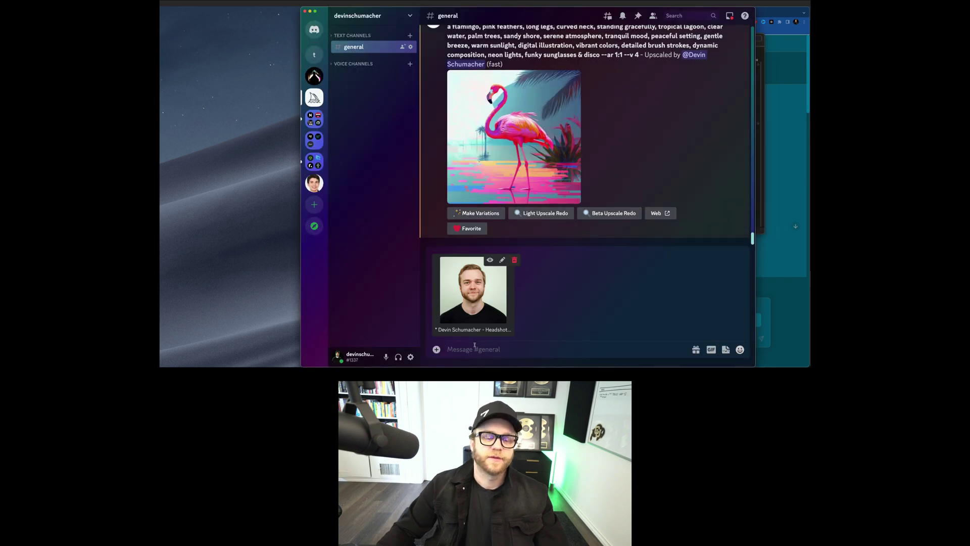
Step: Post the headshot to the general channel and copy its image link
key(Return)
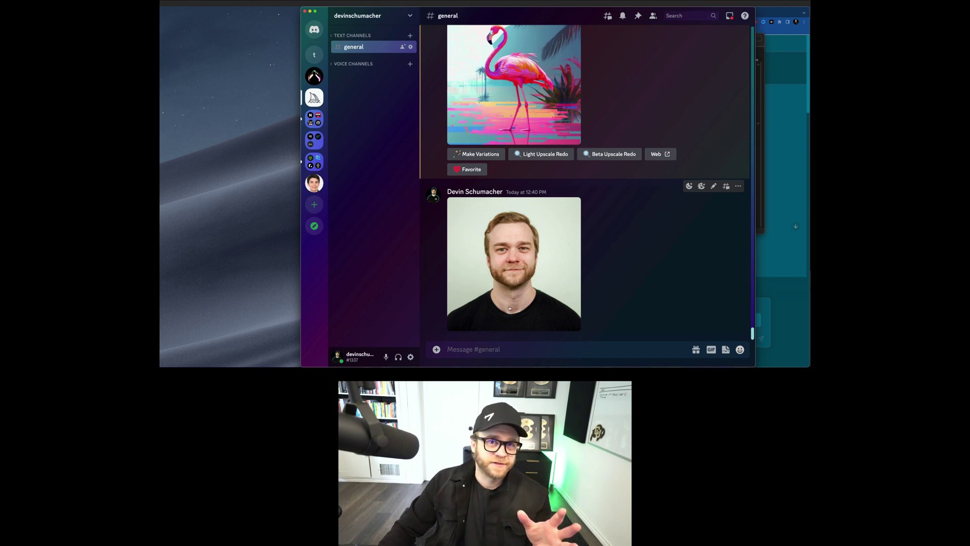
click(520, 282)
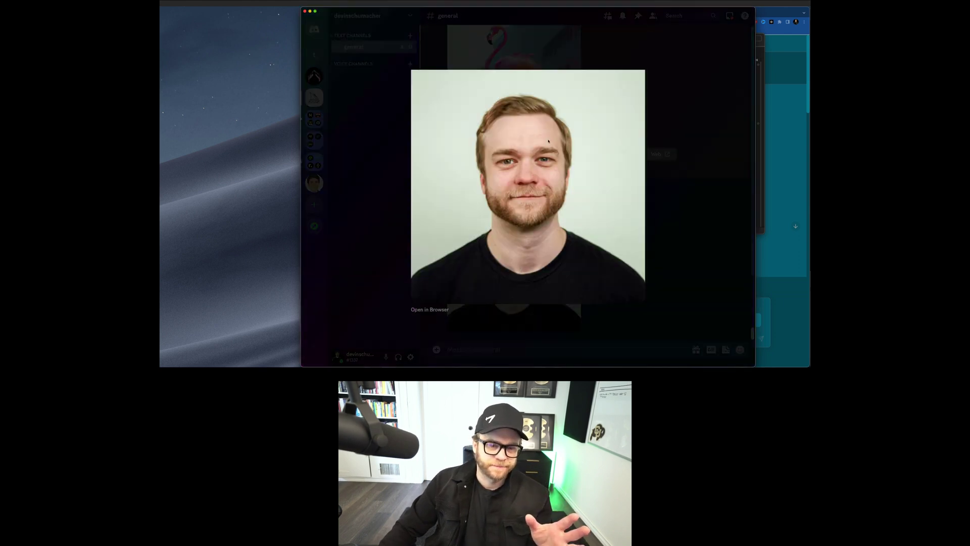
right_click(551, 136)
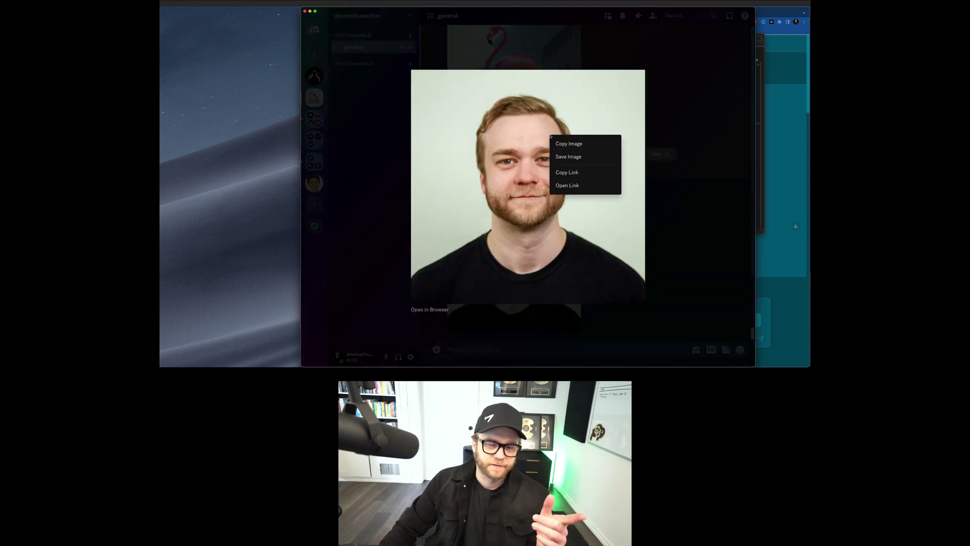
click(575, 173)
Step: Start an /imagine prompt with the headshot link, deleting '?width=919&height=919' from its end
key(Escape)
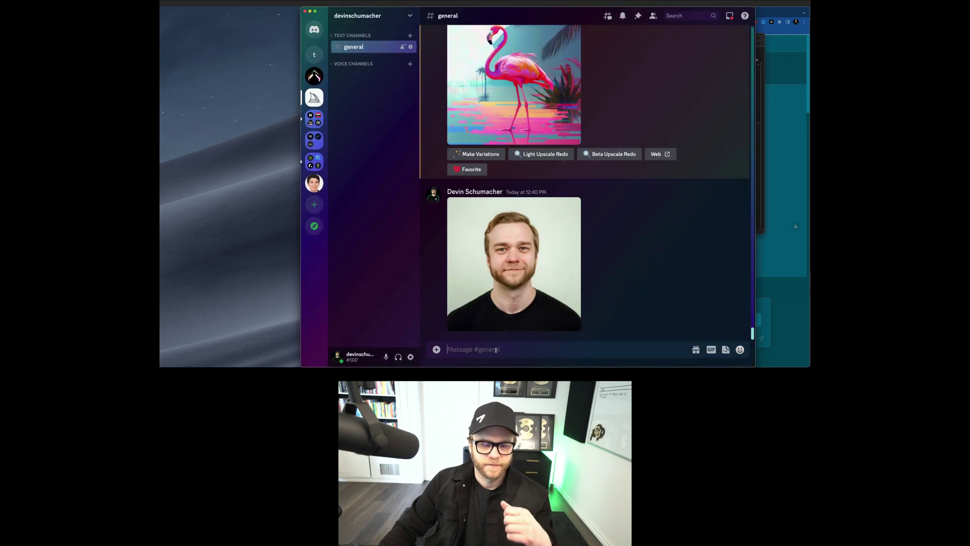
text(/imagine)
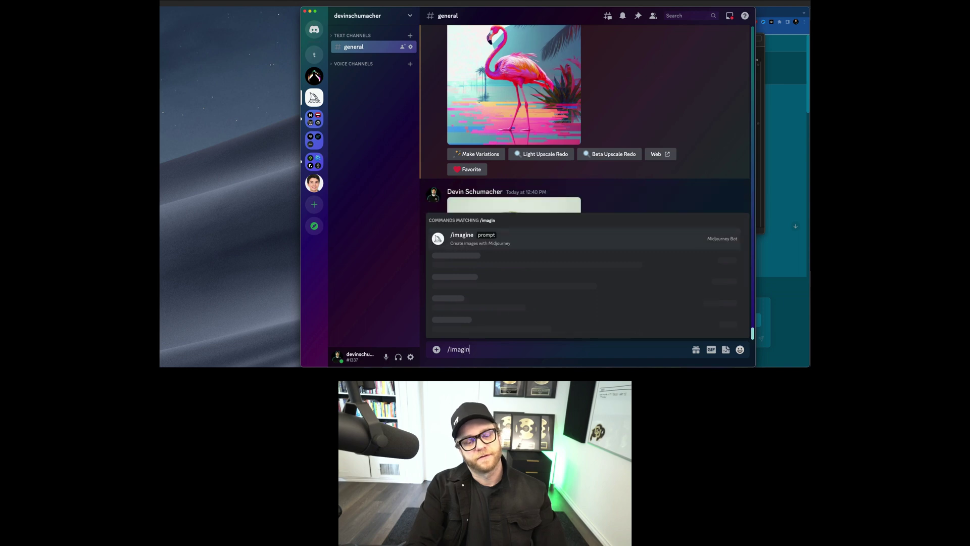
key(Return)
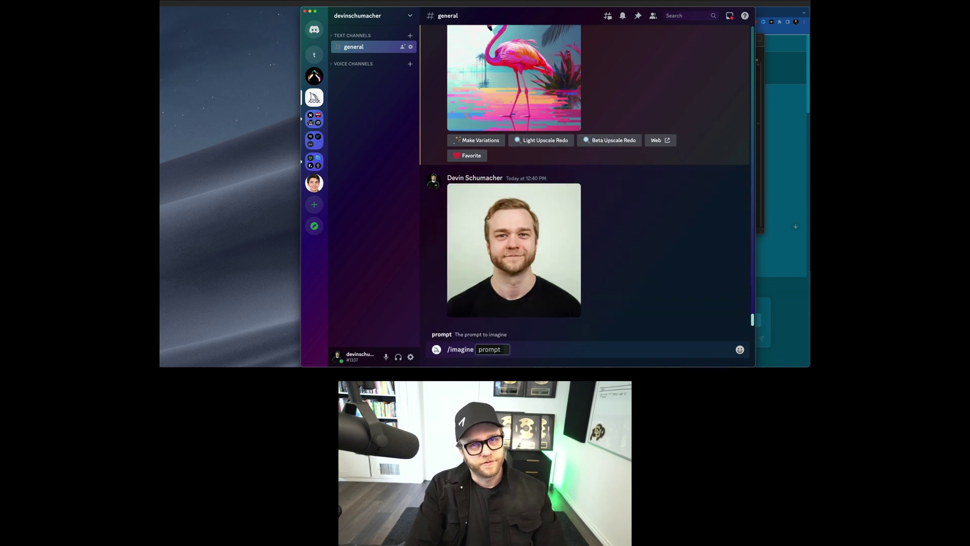
key(super+v)
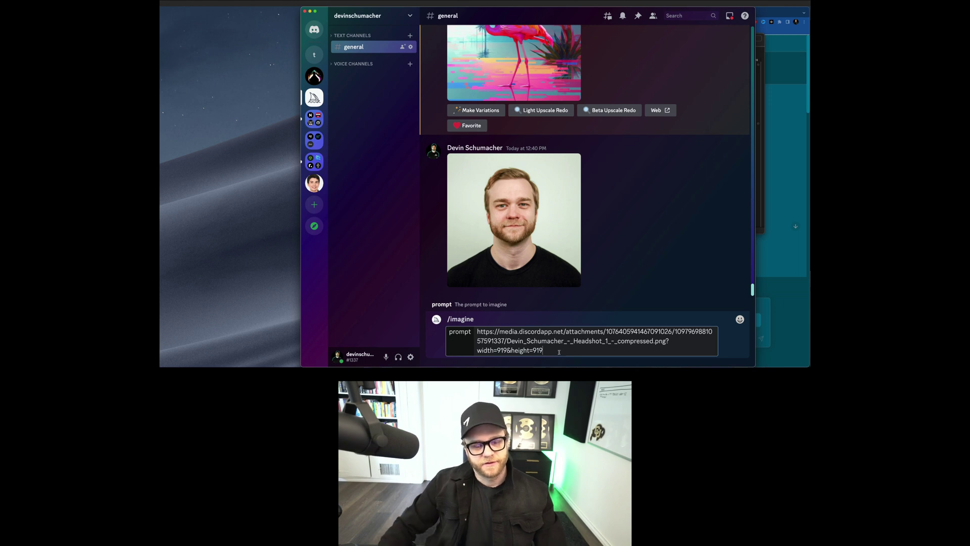
drag(543, 350, 668, 341)
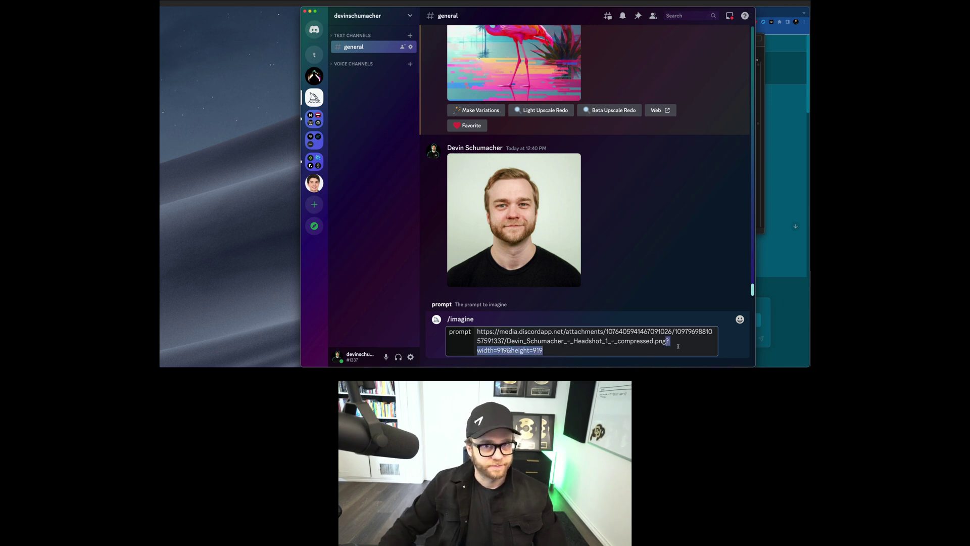
key(BackSpace)
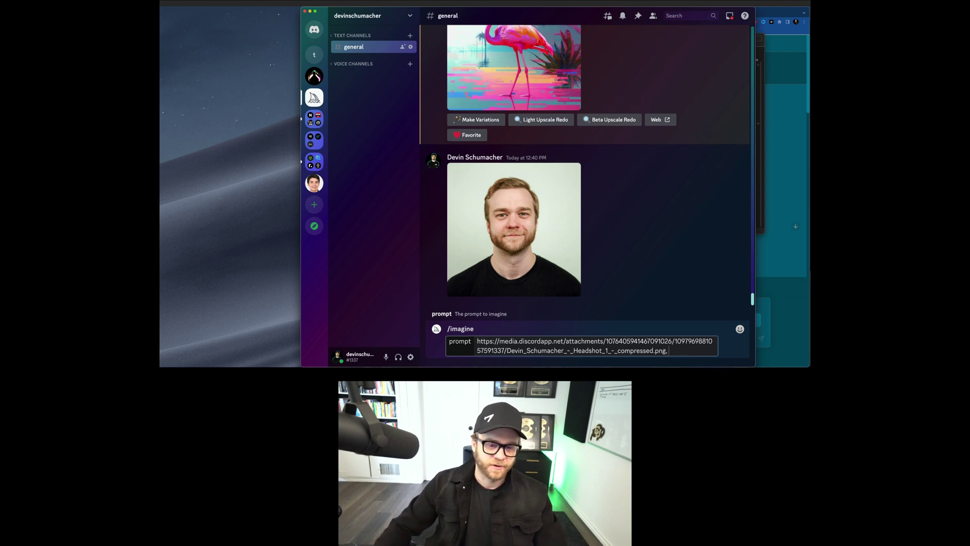
key(super+Tab)
key(super+Tab)
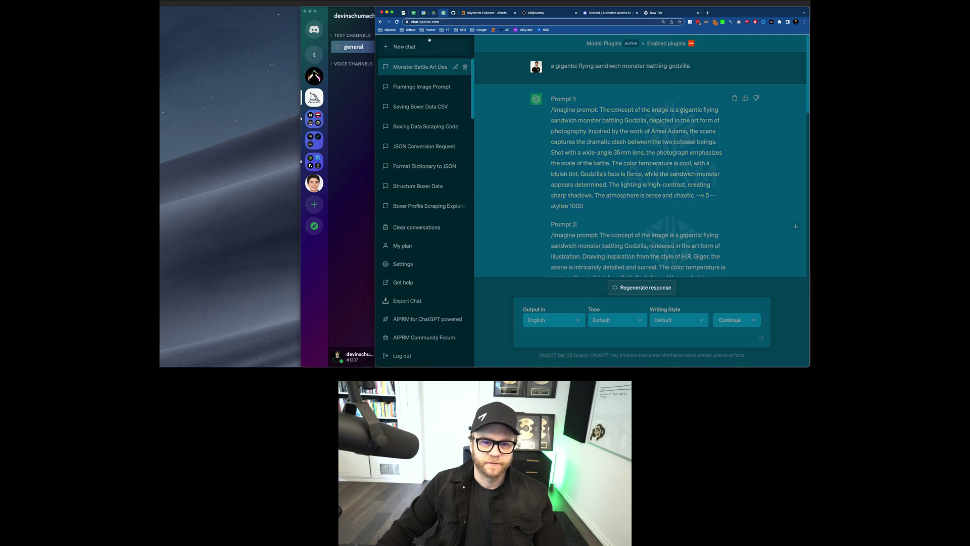
Step: In a fresh ChatGPT chat, ask to 'make up something interesting for a midjourney of me'
key(super+r)
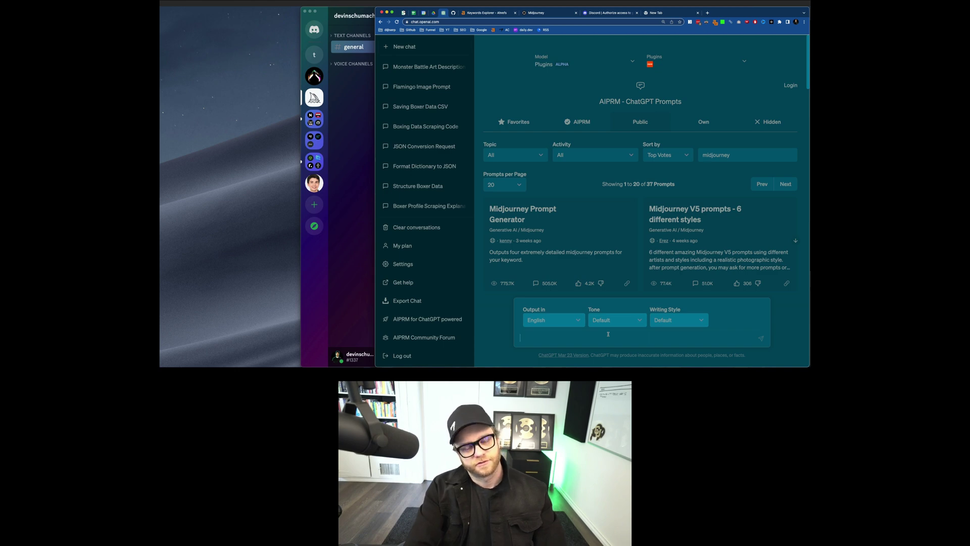
text(make up something inter)
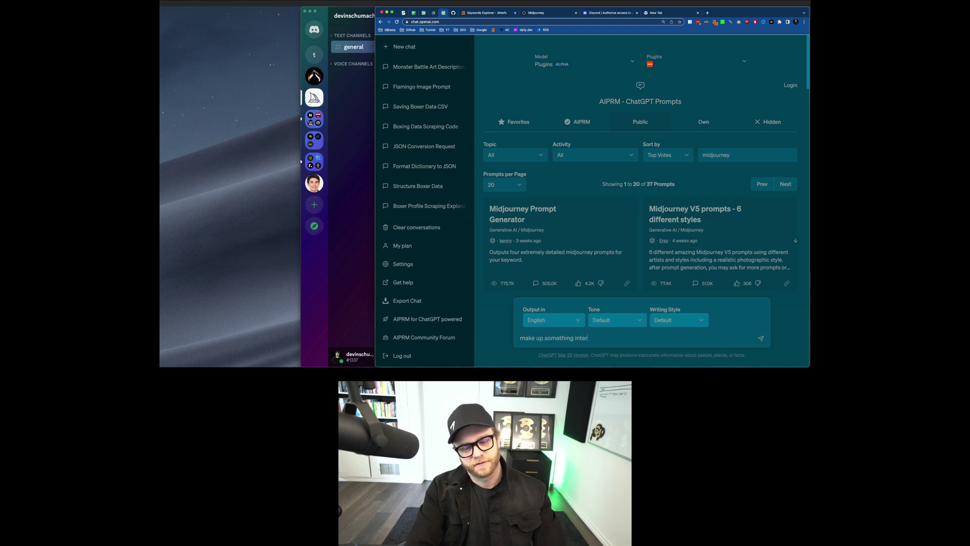
text(esting o)
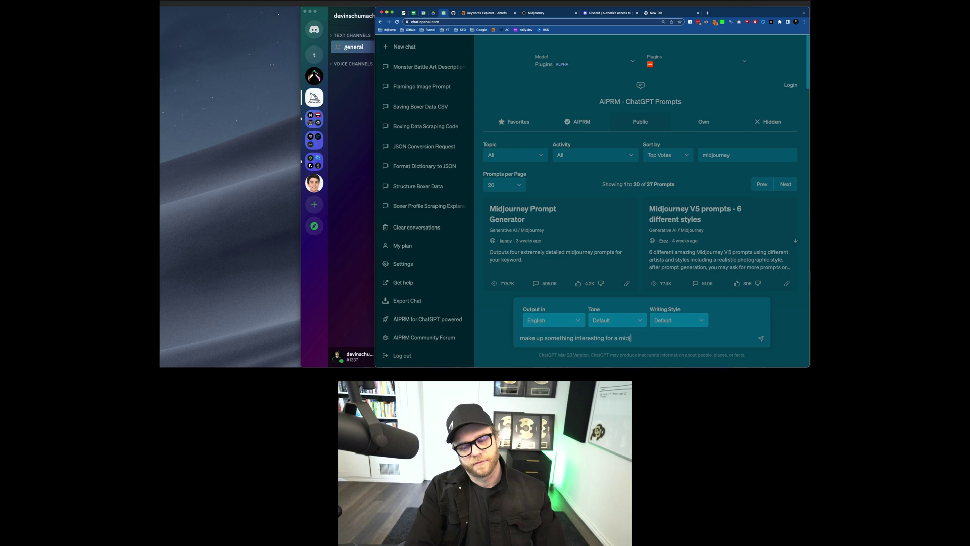
text(or a midjourney of me)
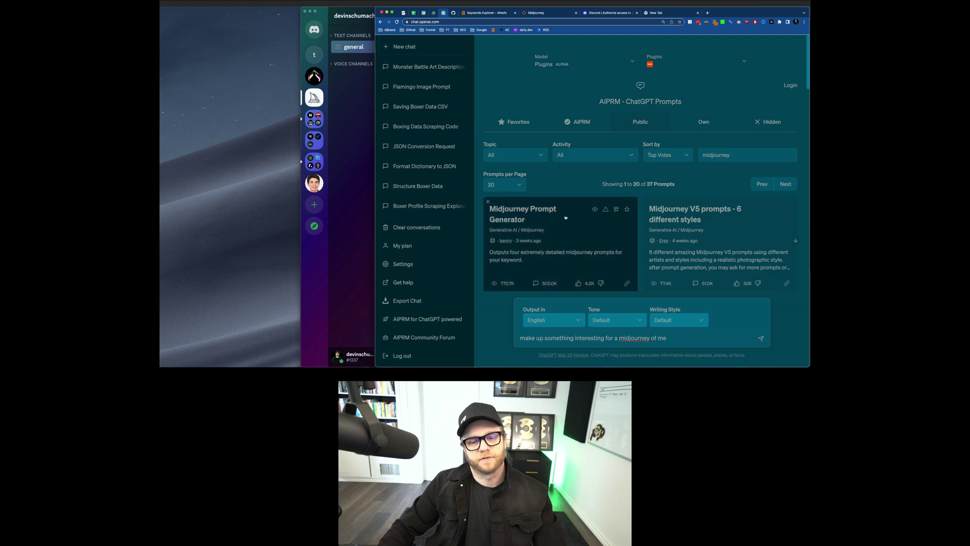
click(761, 338)
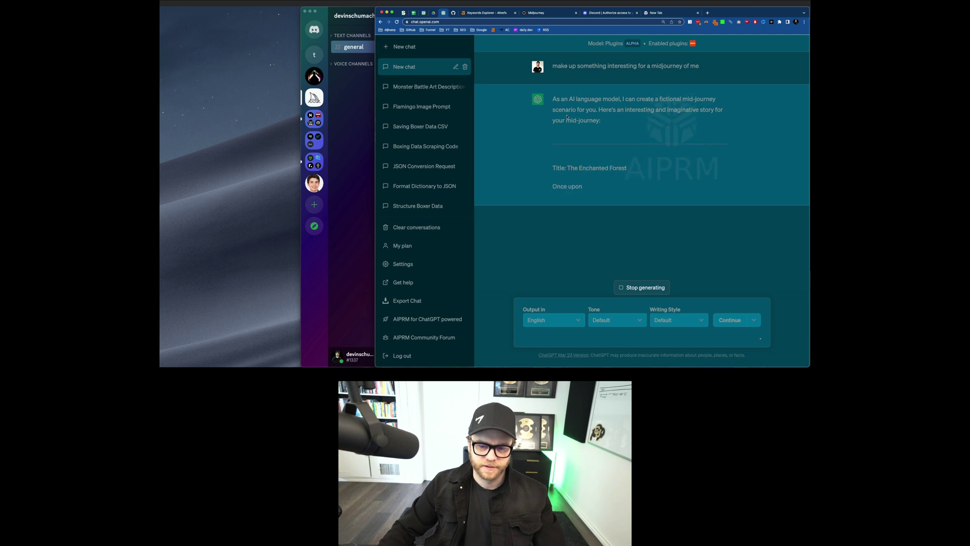
key(super+Tab)
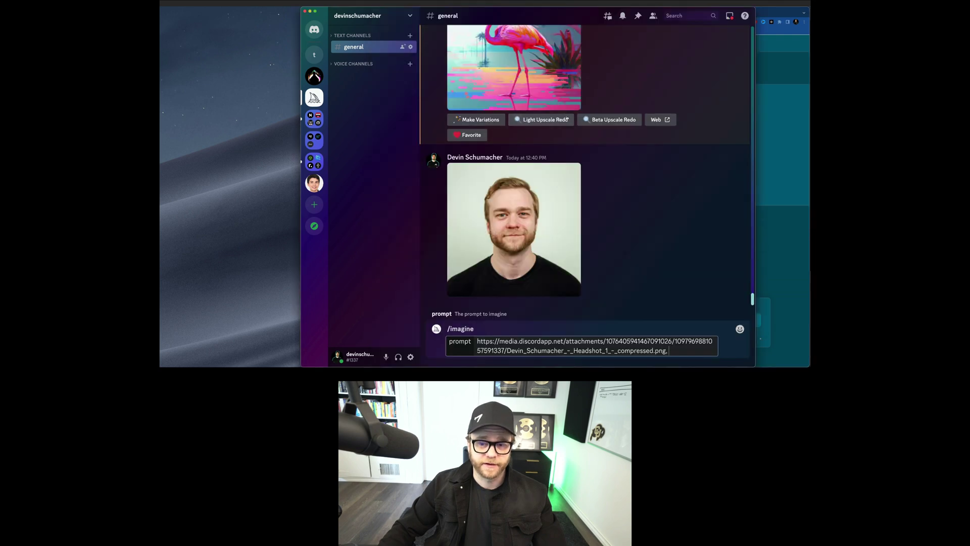
Step: Open the upscaled flamingo image full size in Chrome and save it to the Desktop as a PNG under a new file name
scroll(580, 164, up, 3)
click(579, 170)
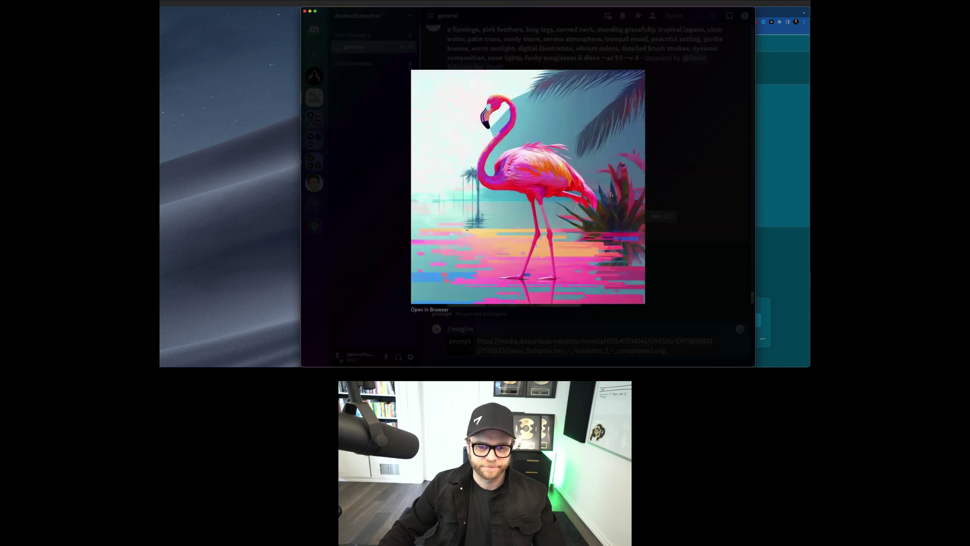
click(429, 310)
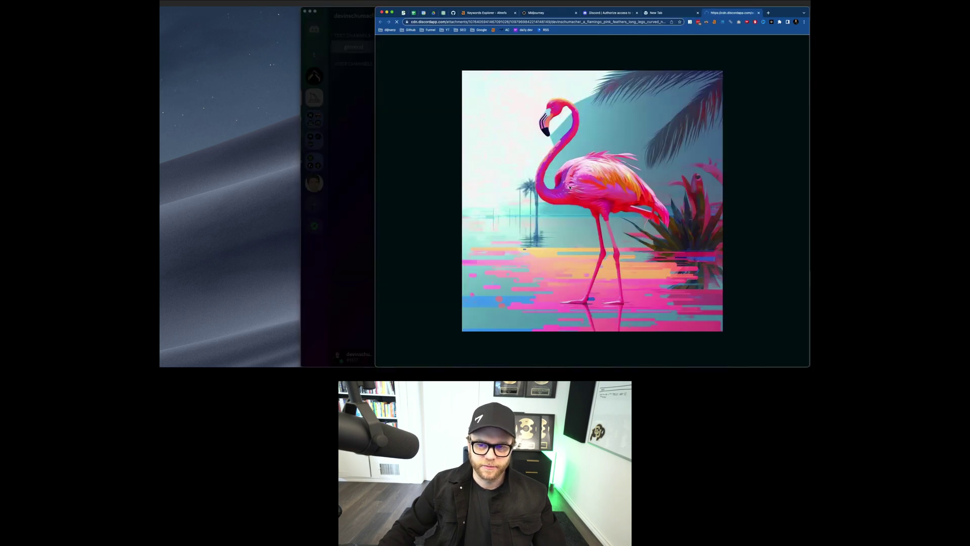
right_click(602, 82)
click(629, 96)
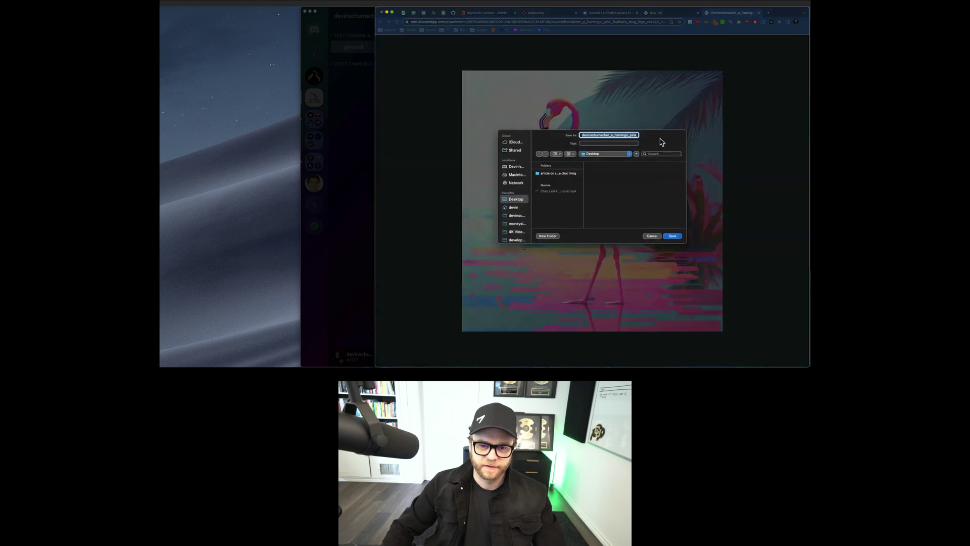
text(Devin schumacher)
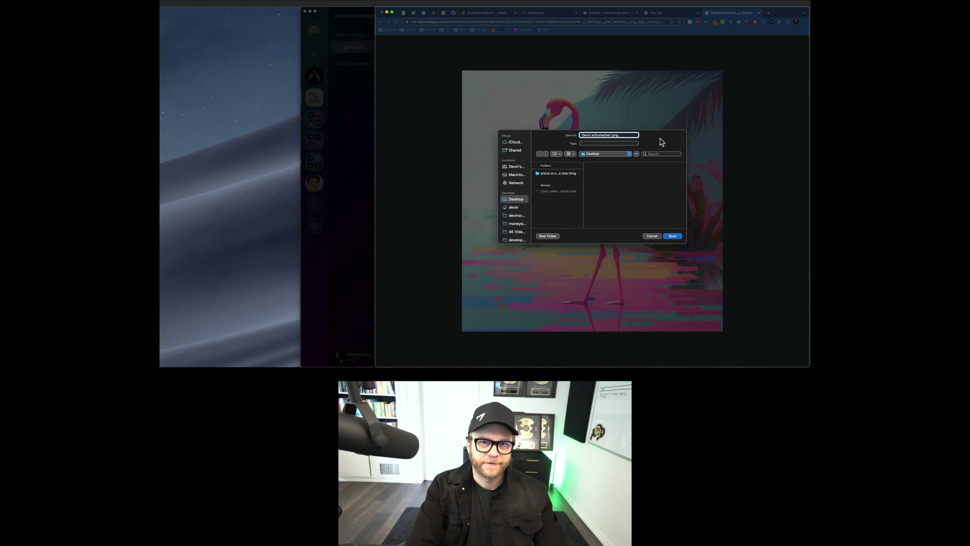
key(Return)
Step: Close the flamingo and leftover browser tabs, then return to Discord and dismiss the flamingo preview
key(super+w)
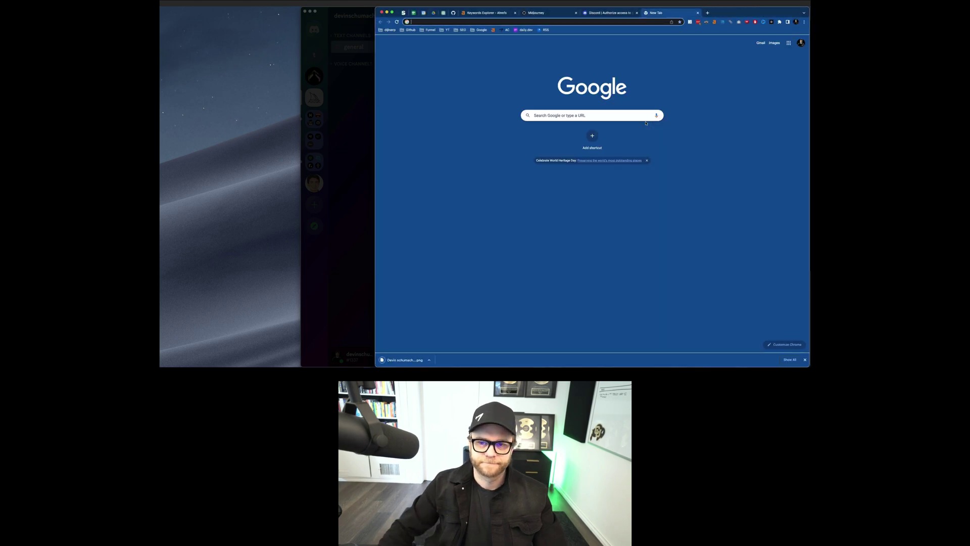
key(super+w)
key(super+w)
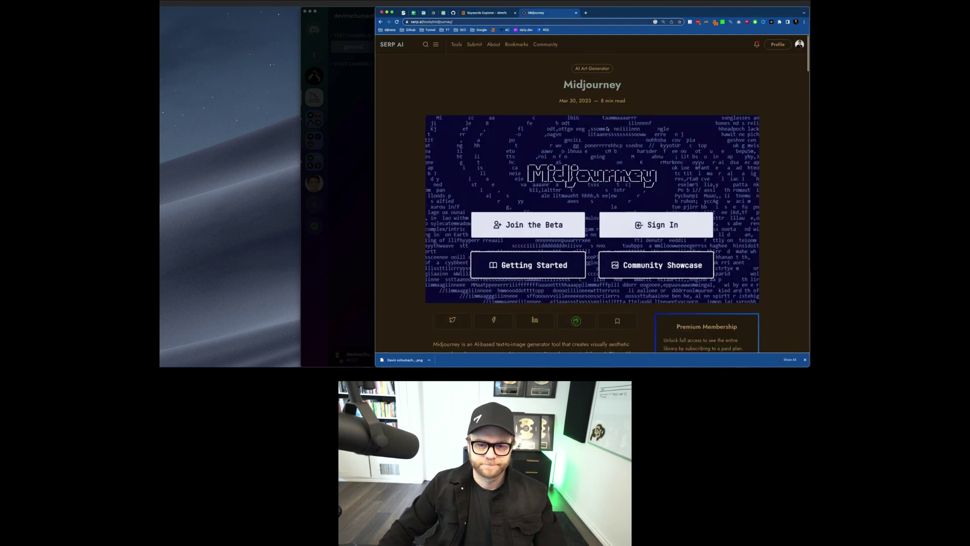
key(super+Tab)
key(Escape)
Step: View the black-and-white Godzilla image enlarged, then return to the ChatGPT tab in Chrome
scroll(579, 173, down, 5)
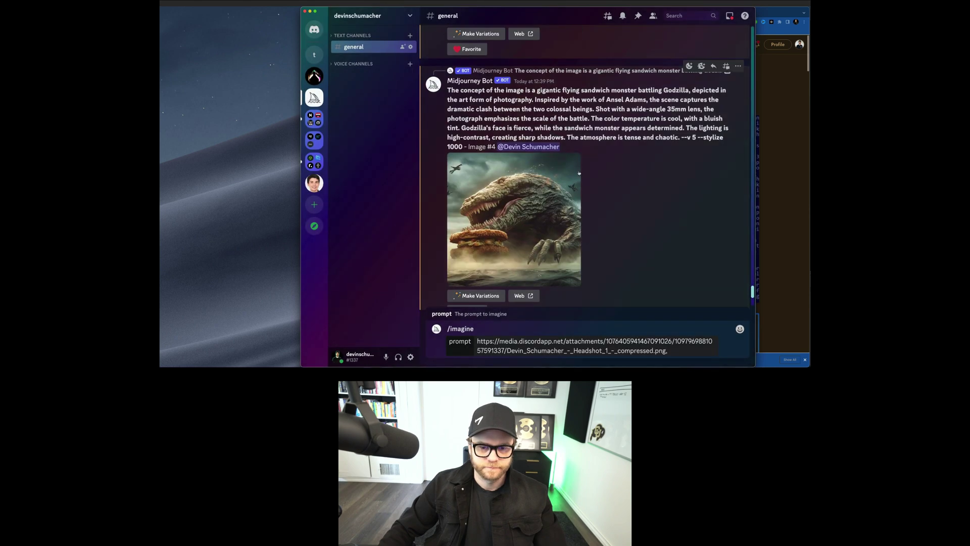
scroll(579, 173, up, 5)
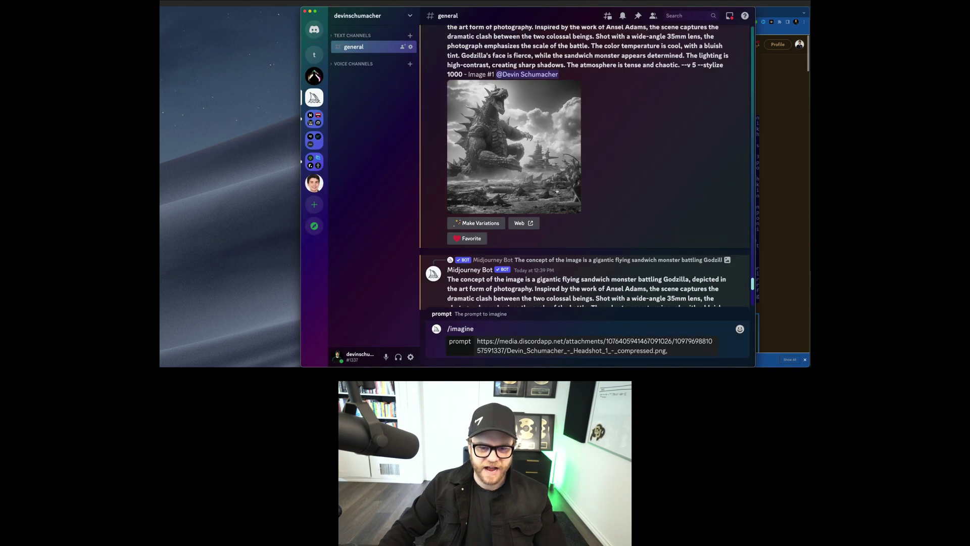
scroll(557, 191, up, 2)
click(577, 200)
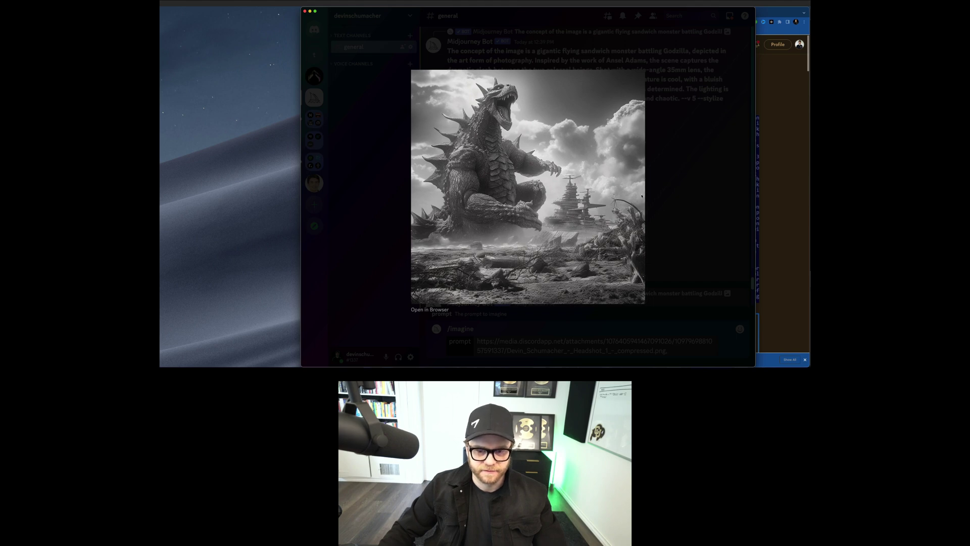
click(678, 197)
scroll(603, 184, up, 5)
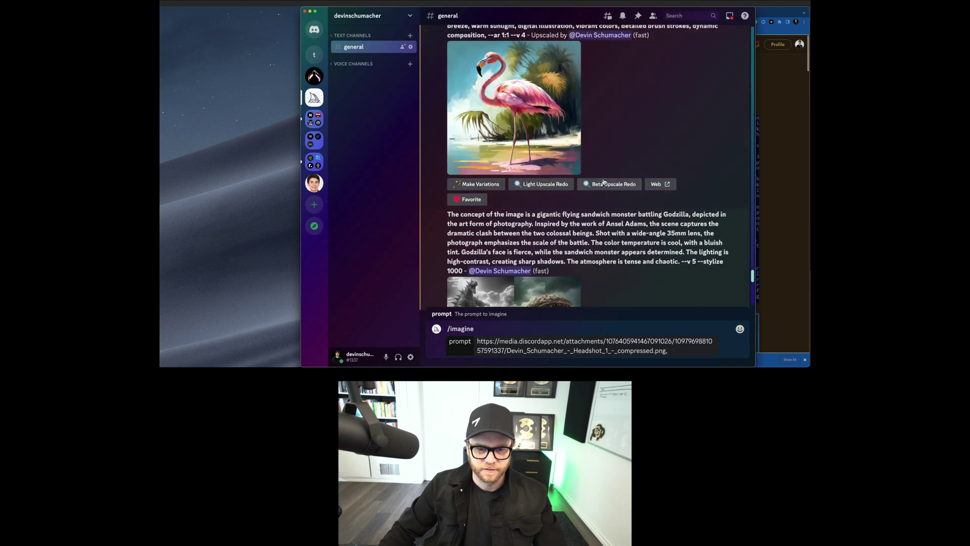
key(super+Tab)
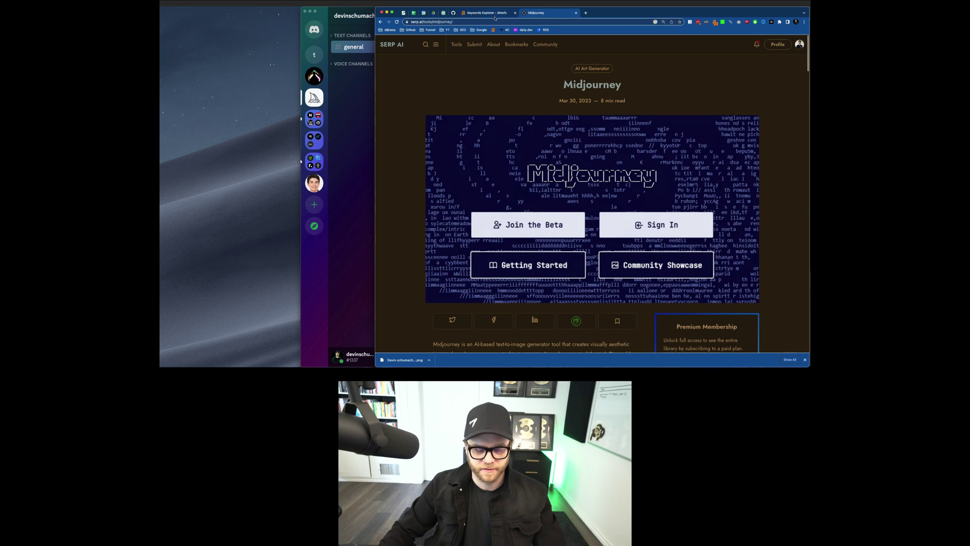
key(super+5)
Step: In the Monster Battle chat, select the full text of Prompt 6, the Pixar 3D animation version
scroll(533, 134, up, 3)
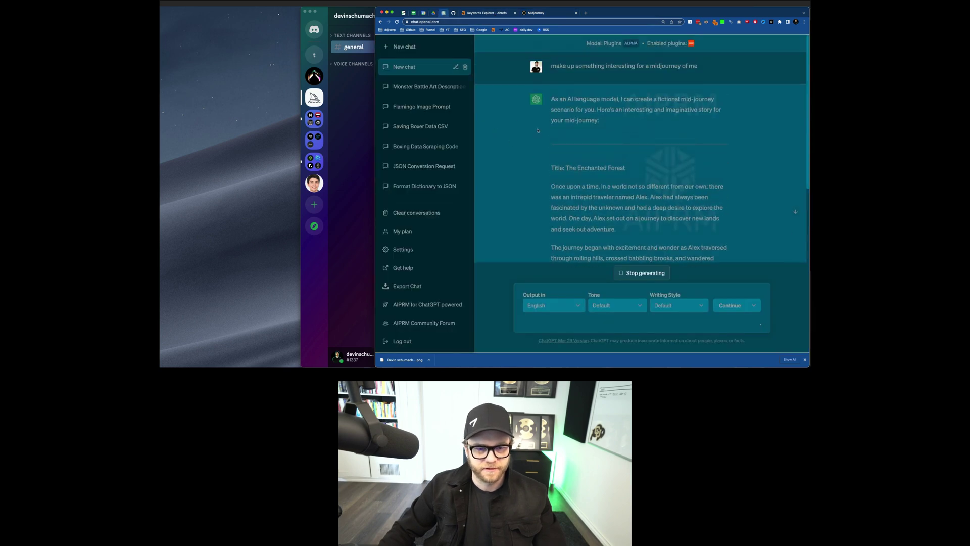
scroll(533, 137, down, 2)
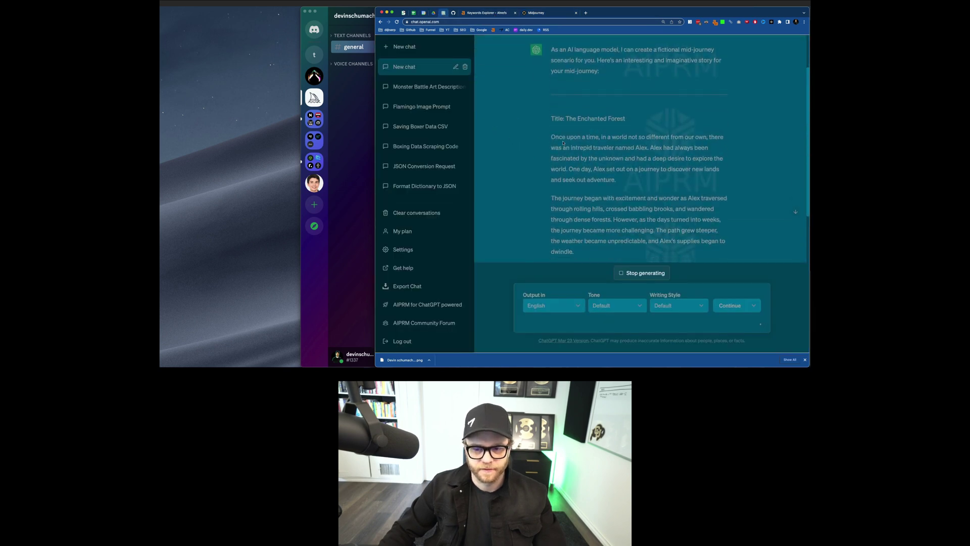
drag(534, 136, 656, 255)
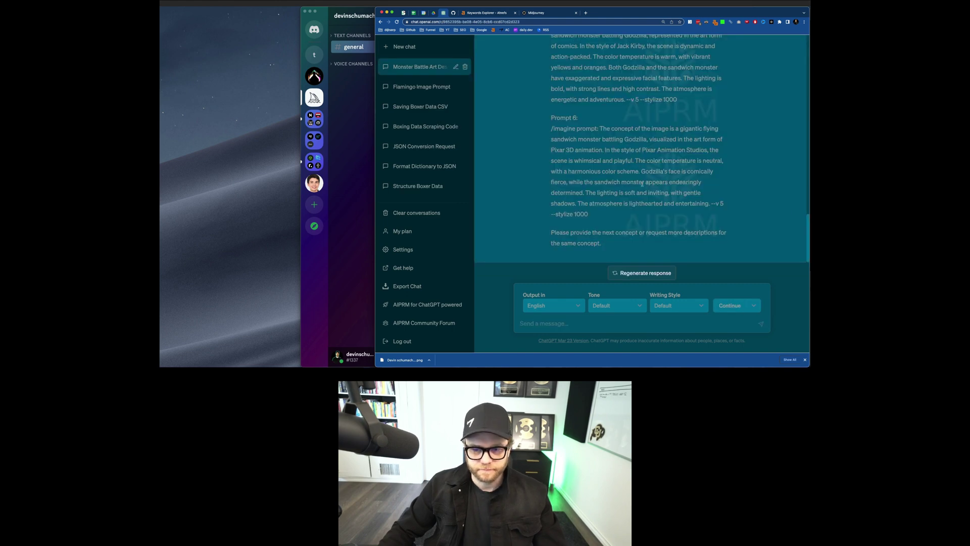
scroll(642, 183, up, 3)
scroll(621, 154, down, 3)
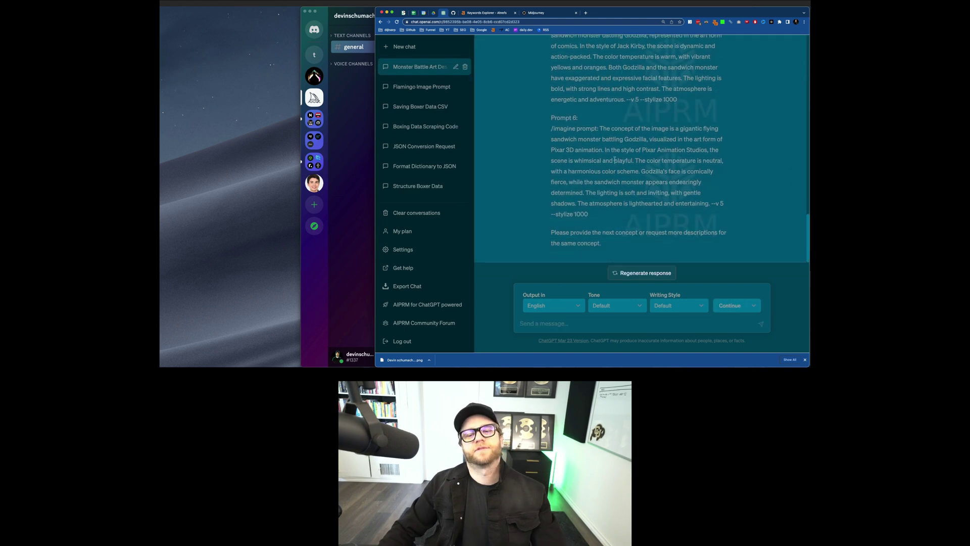
drag(597, 217, 565, 128)
key(super+c)
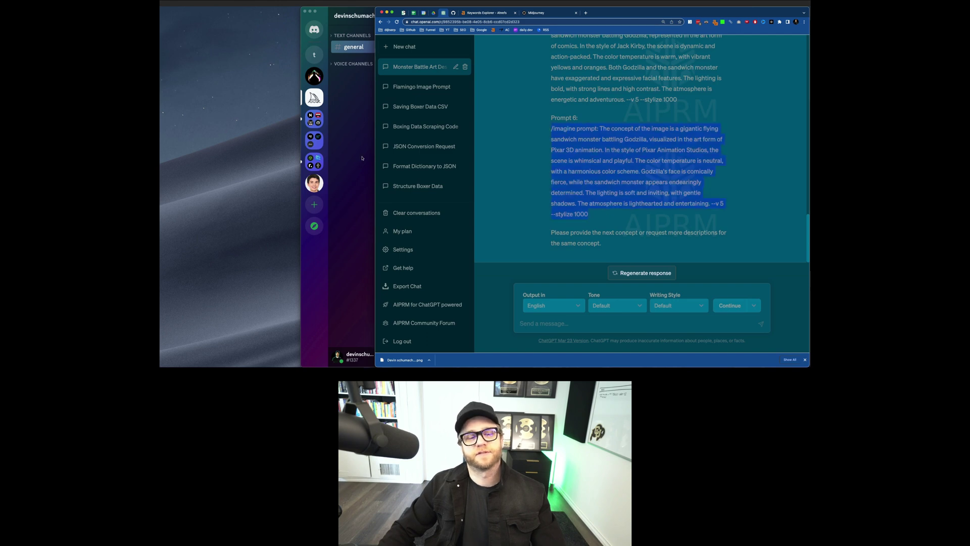
click(362, 158)
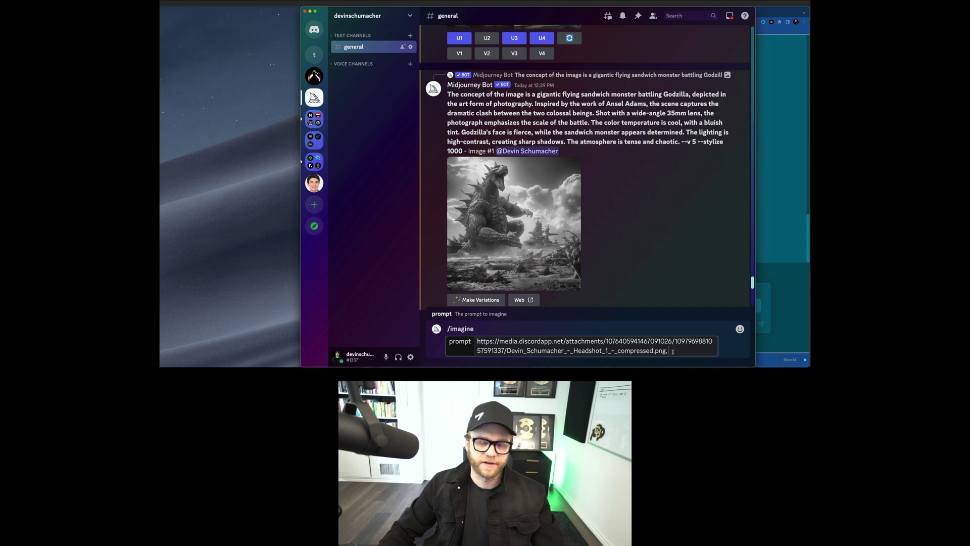
Step: Finish the headshot /imagine prompt with 'as a superhero fighting a crew of criminals the bank' and send it
key(super+Tab)
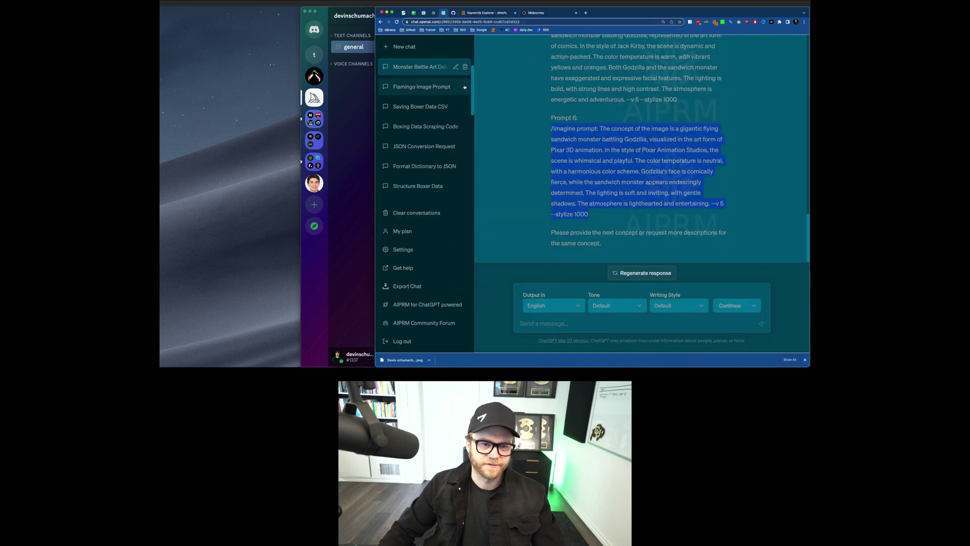
key(super+Tab)
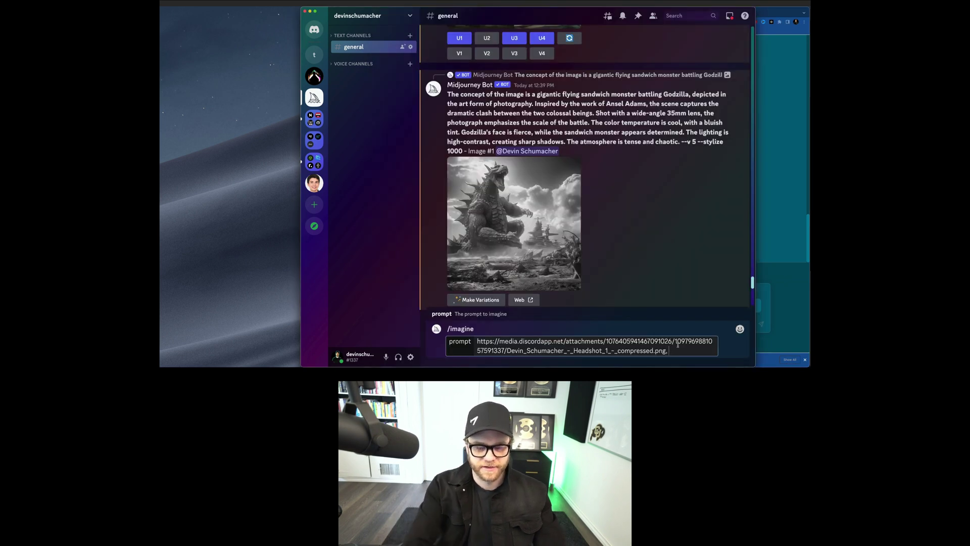
text(as a superho)
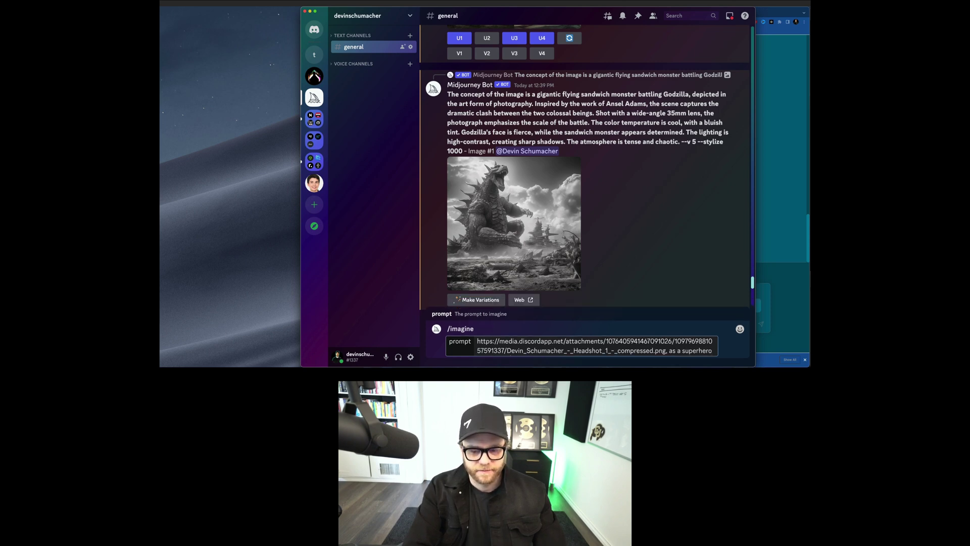
text(ro f)
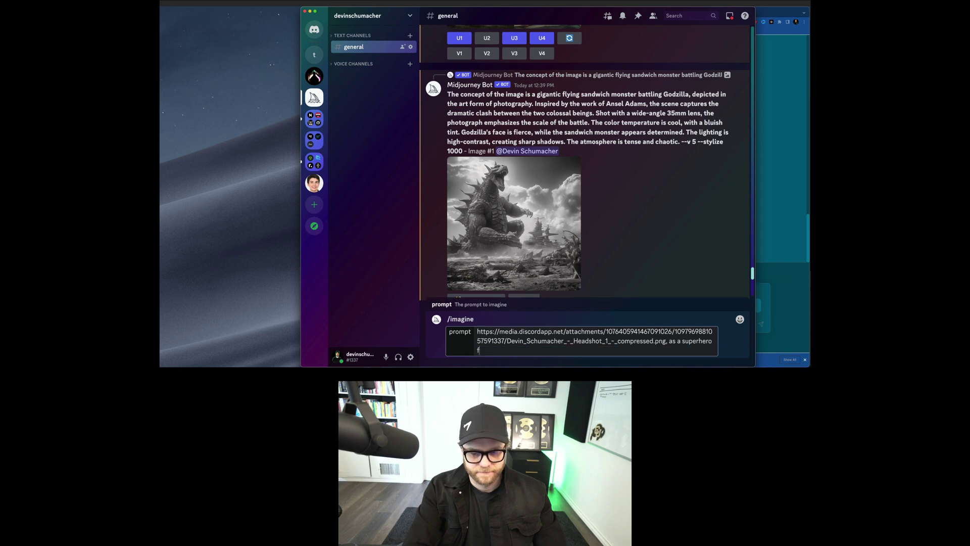
text(ighting)
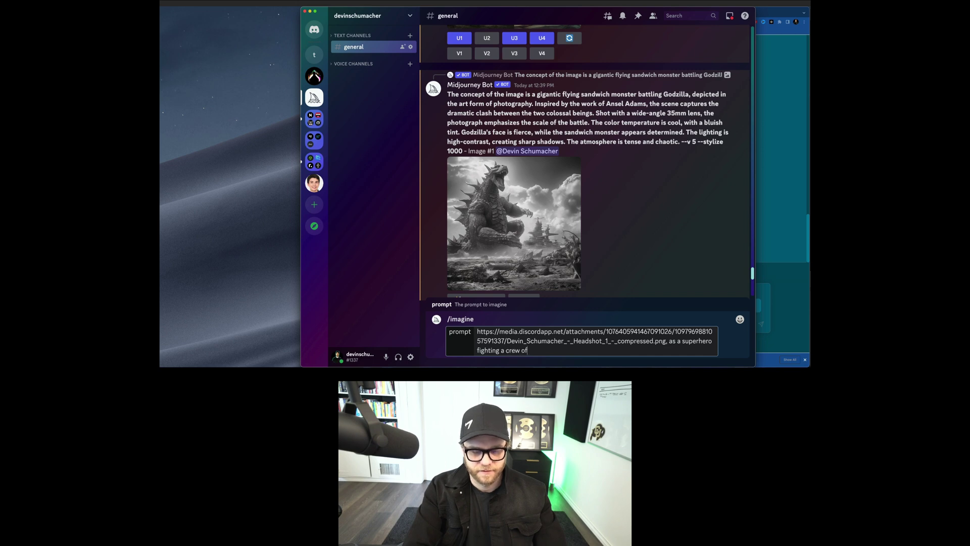
text(a crew of criminals t)
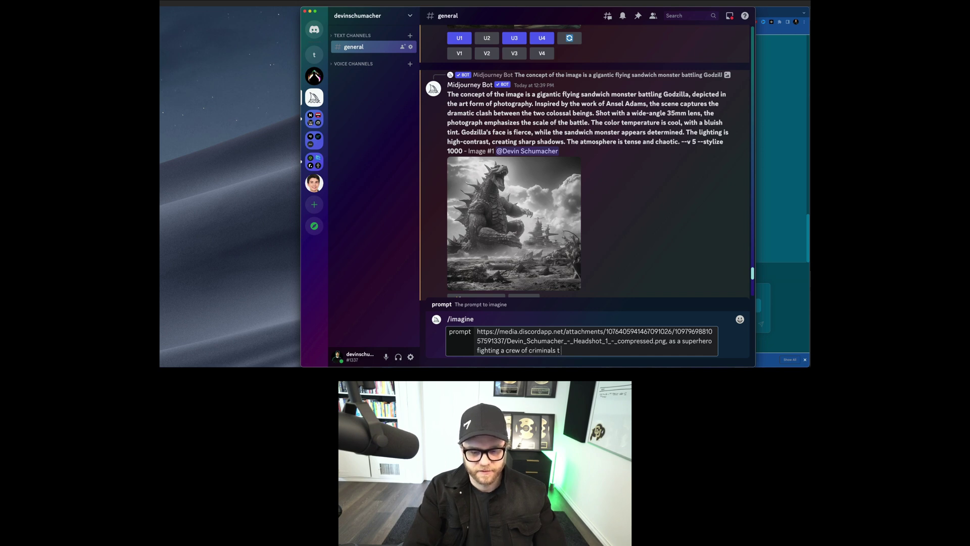
text(he bank)
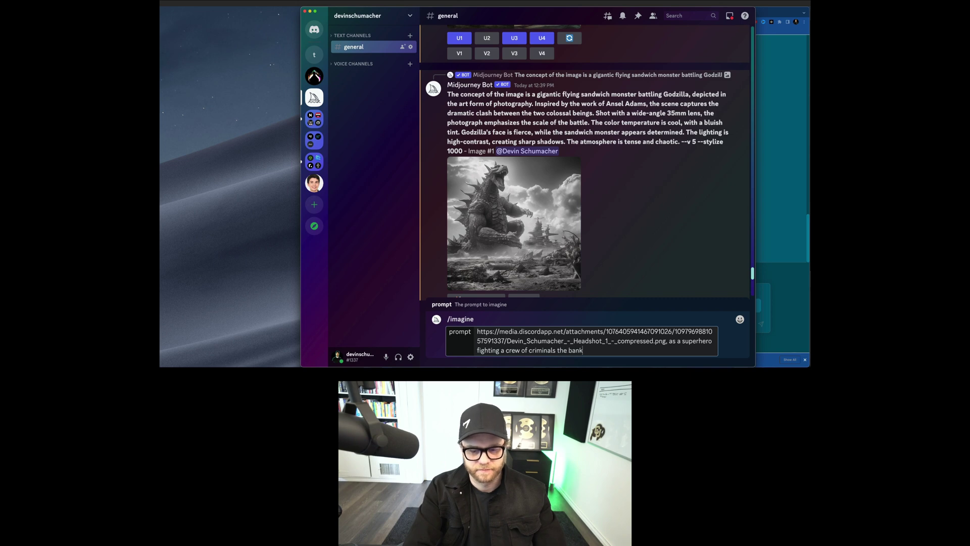
key(Return)
Step: Copy ChatGPT's Prompt 6, the Pixar 3D Godzilla-sandwich version, into /imagine and send it to Midjourney
key(super+v)
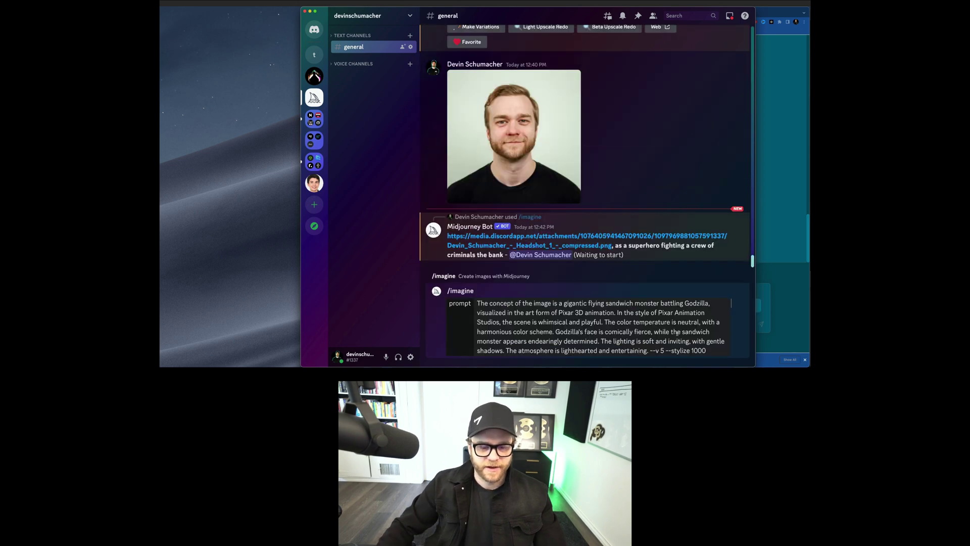
key(super+Tab)
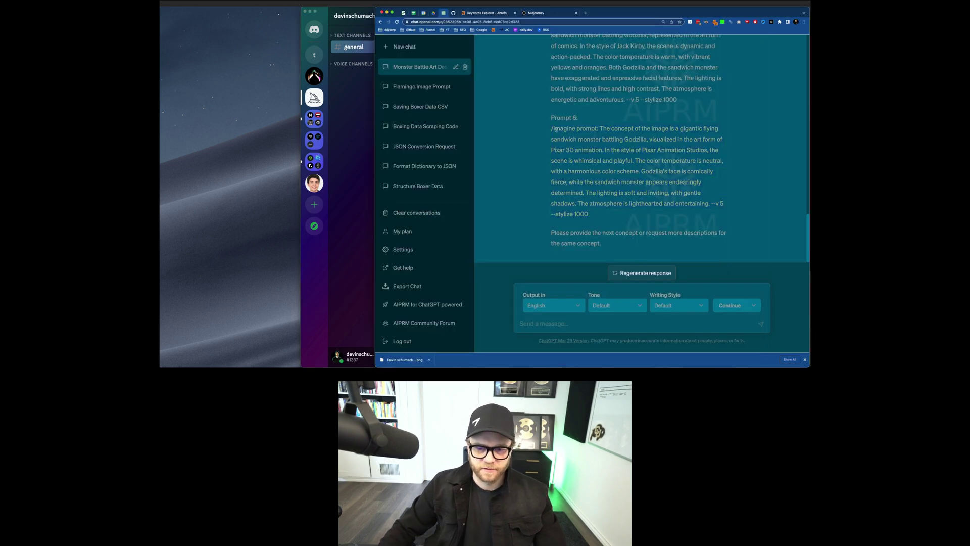
drag(551, 128, 611, 215)
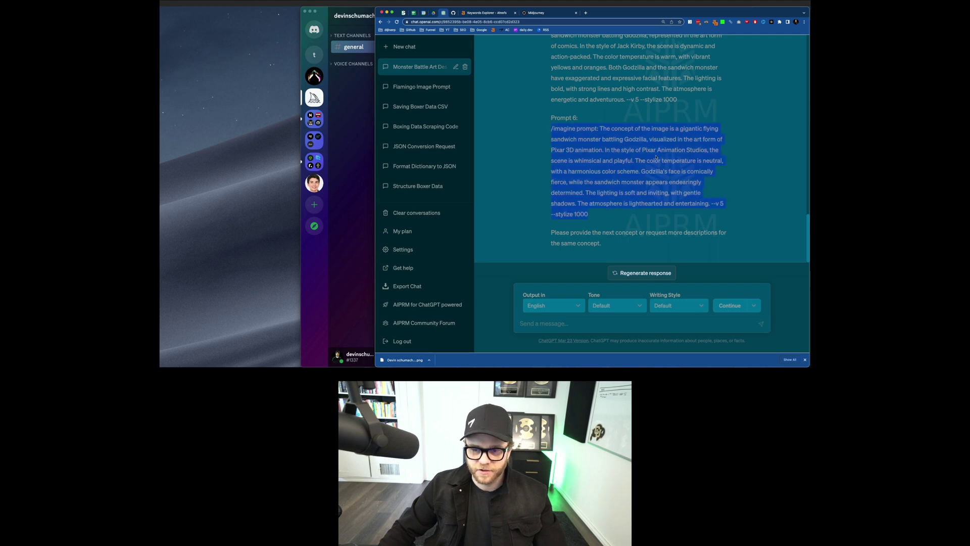
key(super+c)
key(super+Tab)
key(super+v)
key(Return)
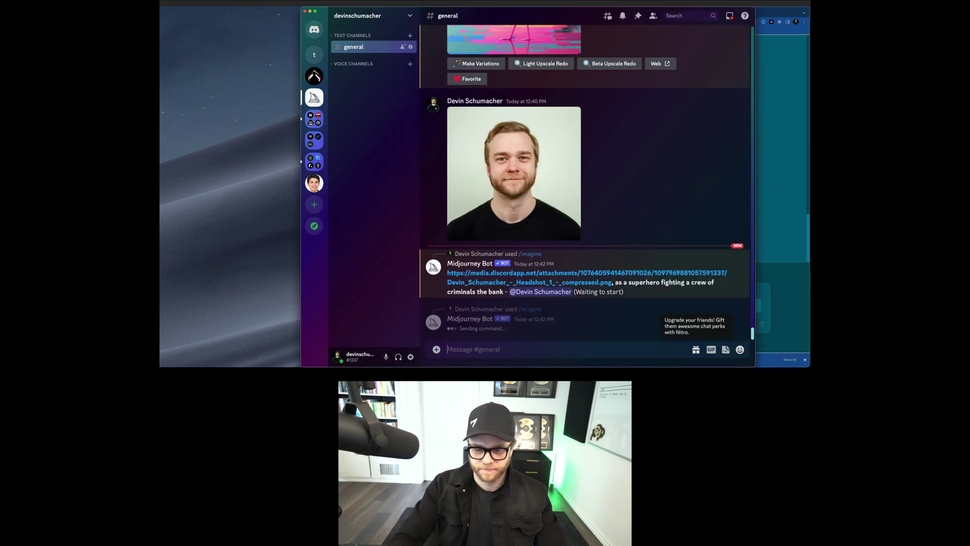
Step: Select Prompt 4, the Salvador Dalí oil painting version, in ChatGPT and carry it back to Discord
key(super+Tab)
scroll(648, 188, up, 3)
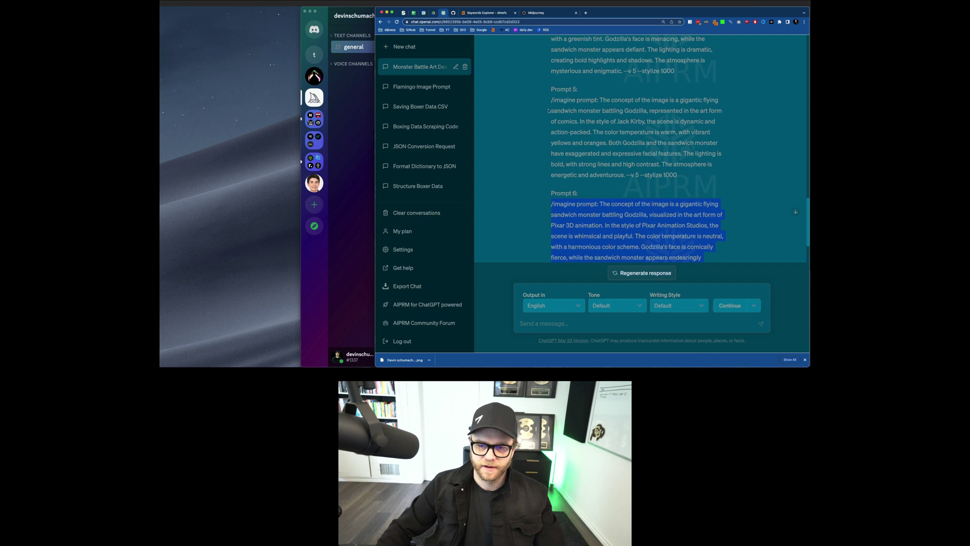
scroll(556, 107, up, 4)
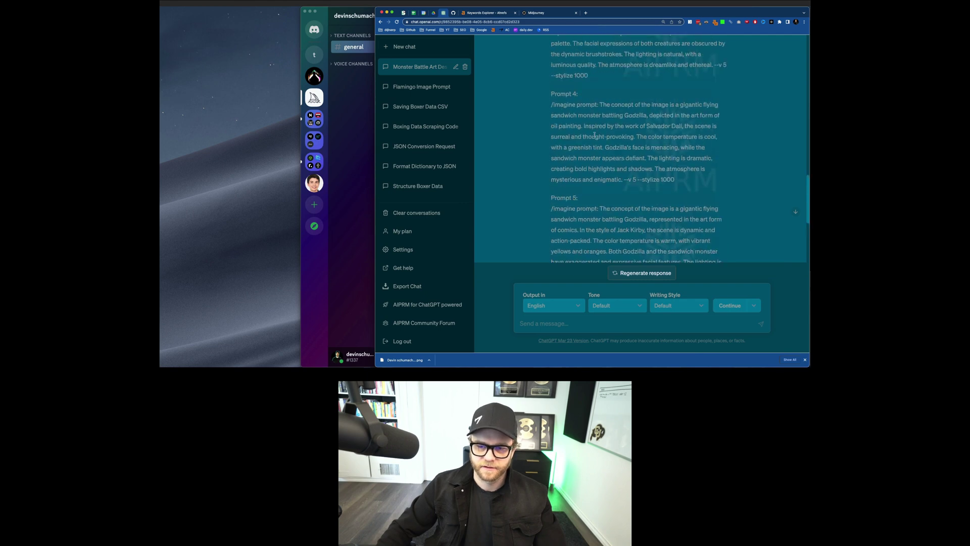
drag(552, 106, 675, 179)
key(super+Tab)
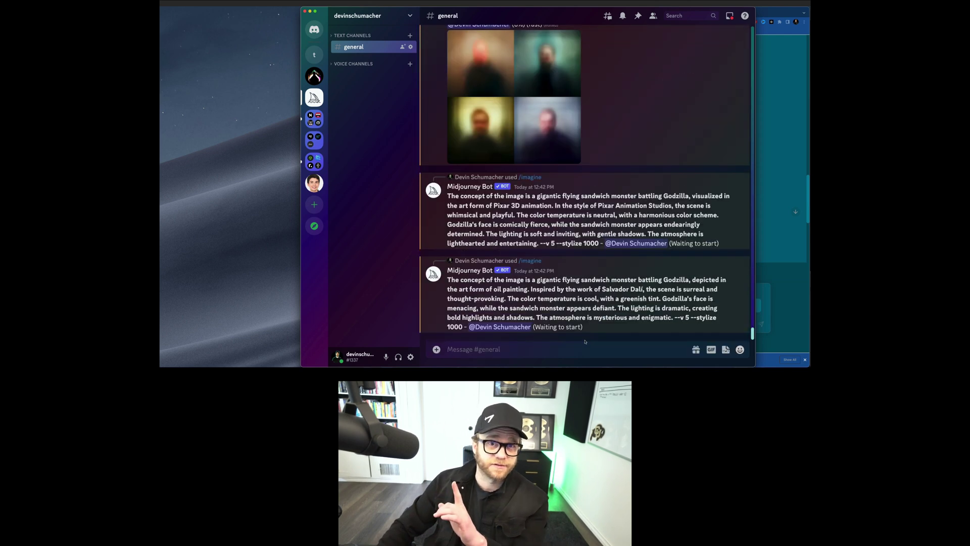
Step: Scroll the channel while Midjourney finishes the four-image headshot superhero grid
scroll(625, 276, up, 5)
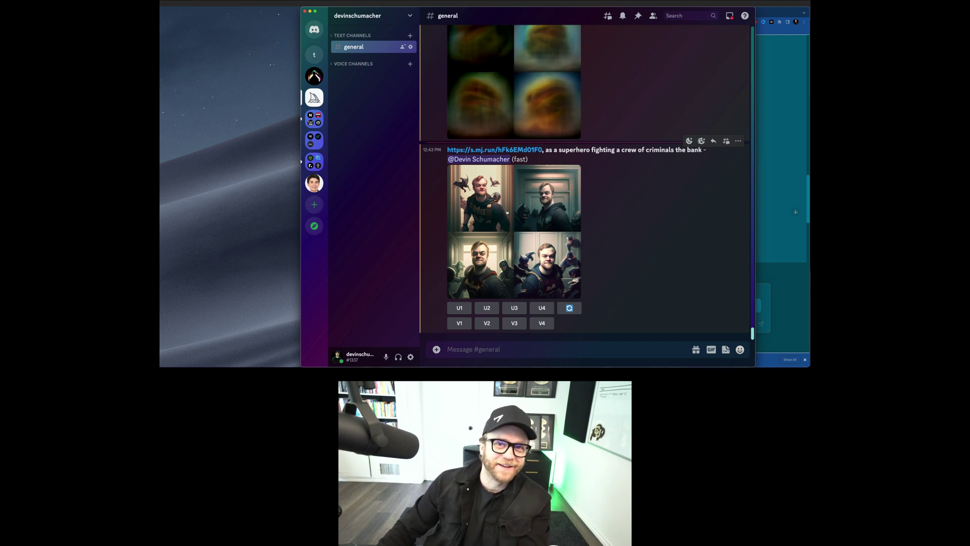
Step: Review the finished superhero grid enlarged, then switch to Path Finder's Pictures folder of headshot photos
click(507, 212)
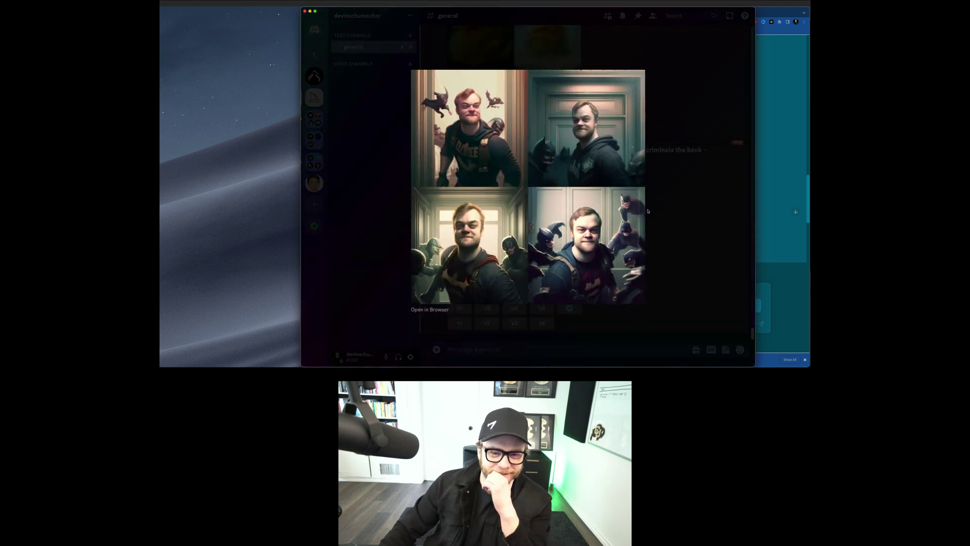
click(683, 215)
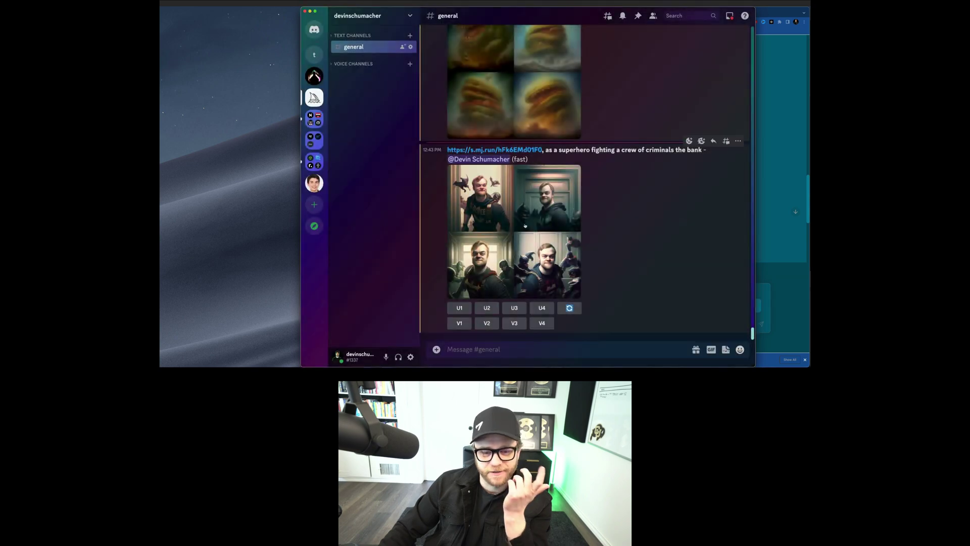
scroll(533, 228, up, 10)
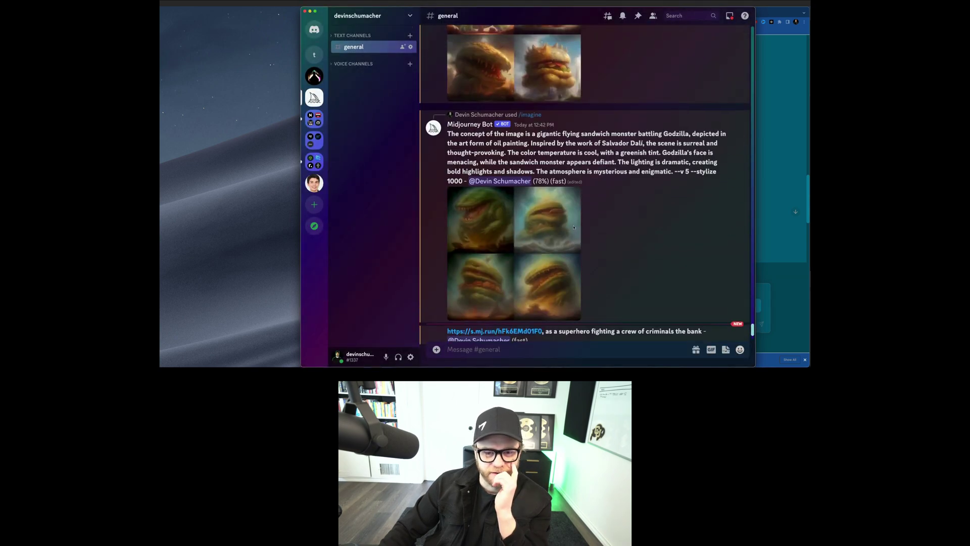
scroll(578, 228, up, 5)
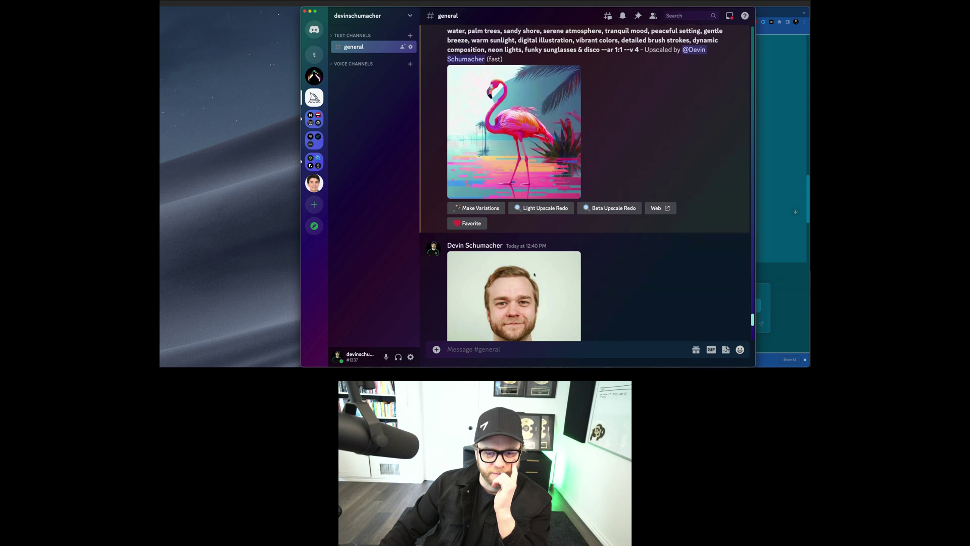
scroll(459, 340, down, 15)
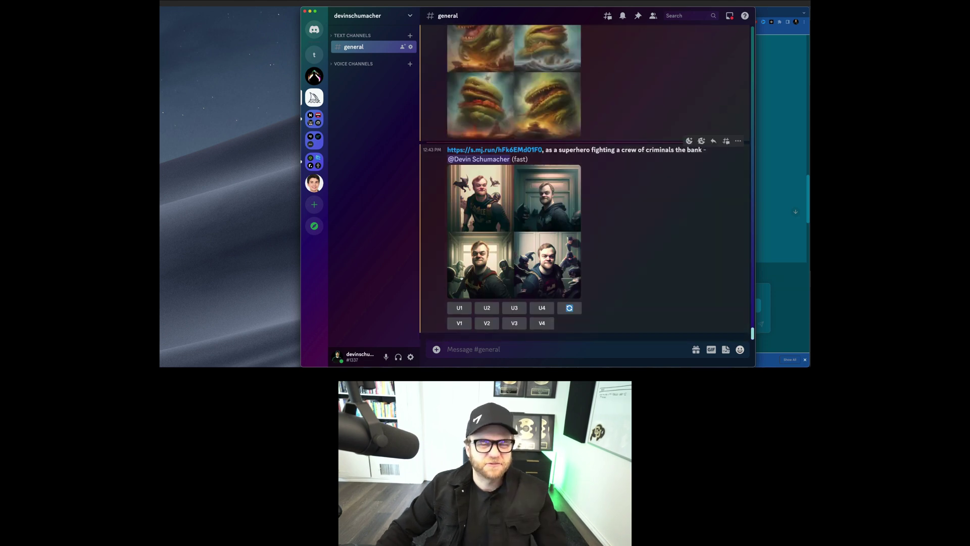
key(super+Tab)
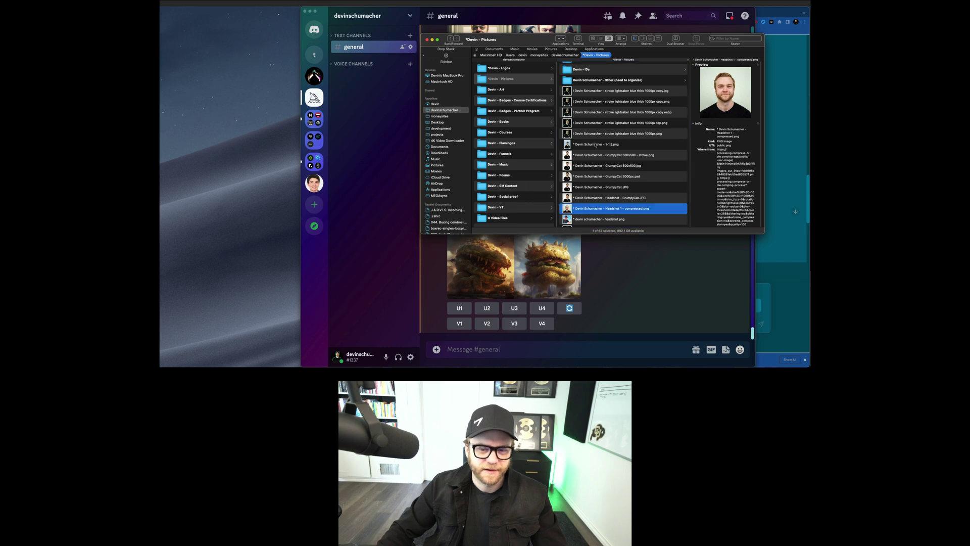
Step: Post the GrumpyCat cutout PNG in the channel and copy the posted image's link
drag(601, 187, 622, 266)
click(623, 267)
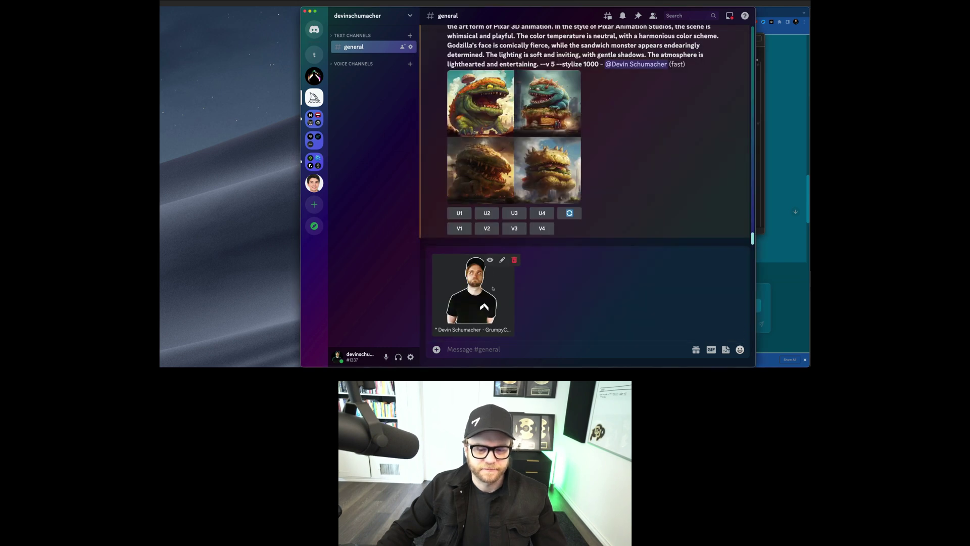
key(Return)
click(492, 288)
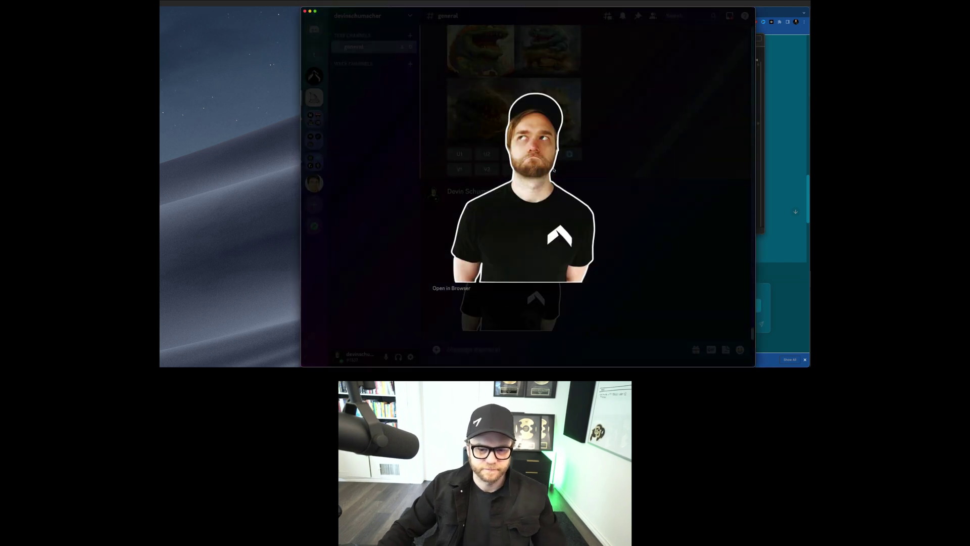
right_click(554, 171)
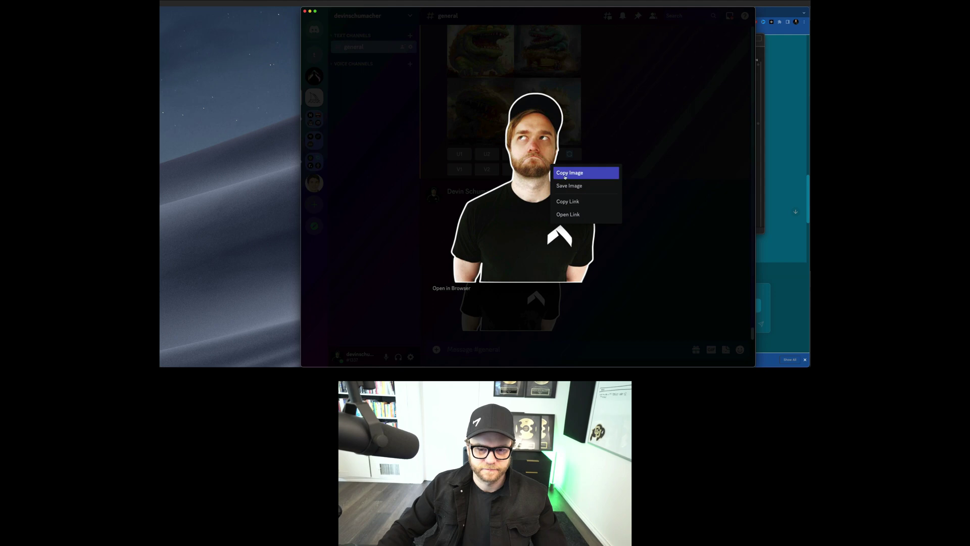
click(576, 202)
key(Escape)
Step: Send an /imagine prompt with the pasted GrumpyCat link, size tail trimmed, as a superhero stopping bank robbers
text(/ima)
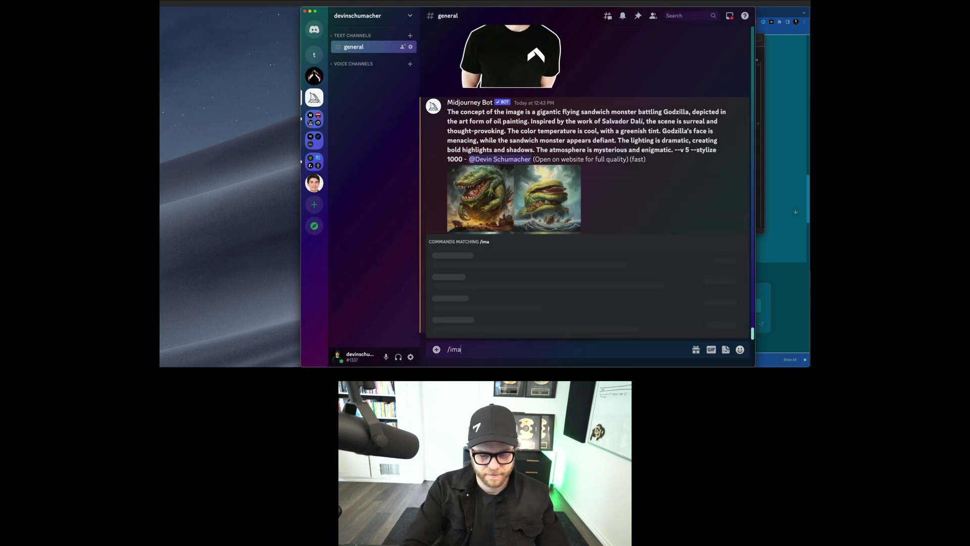
key(Return)
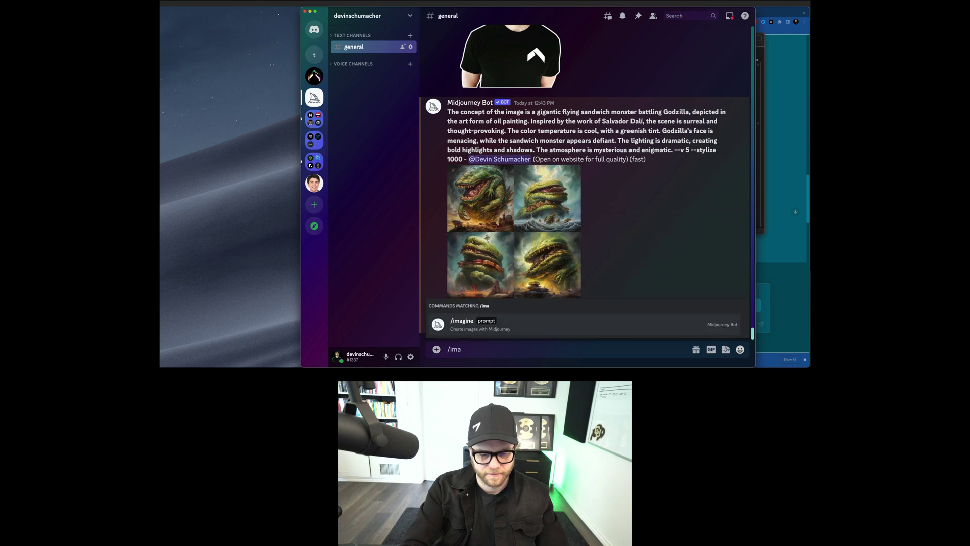
key(super+v)
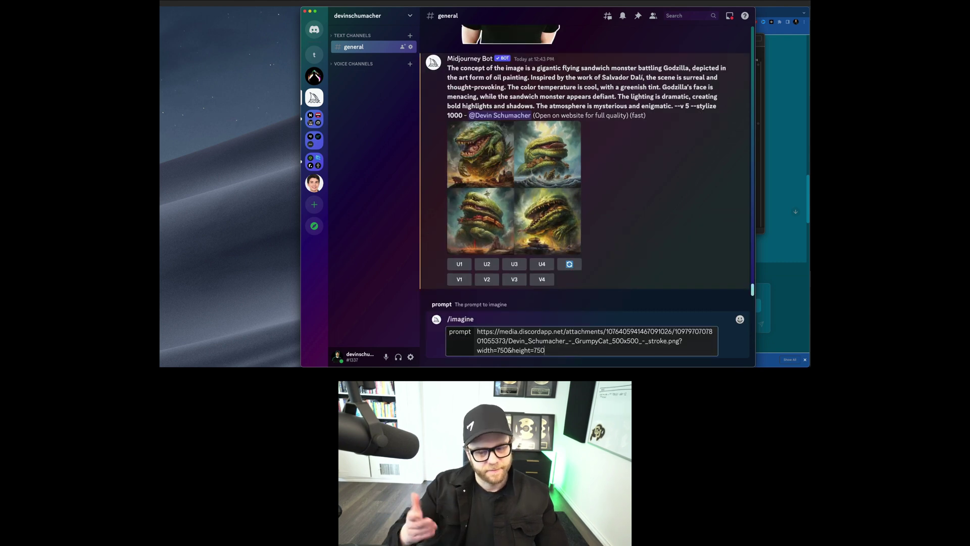
shift+click(677, 341)
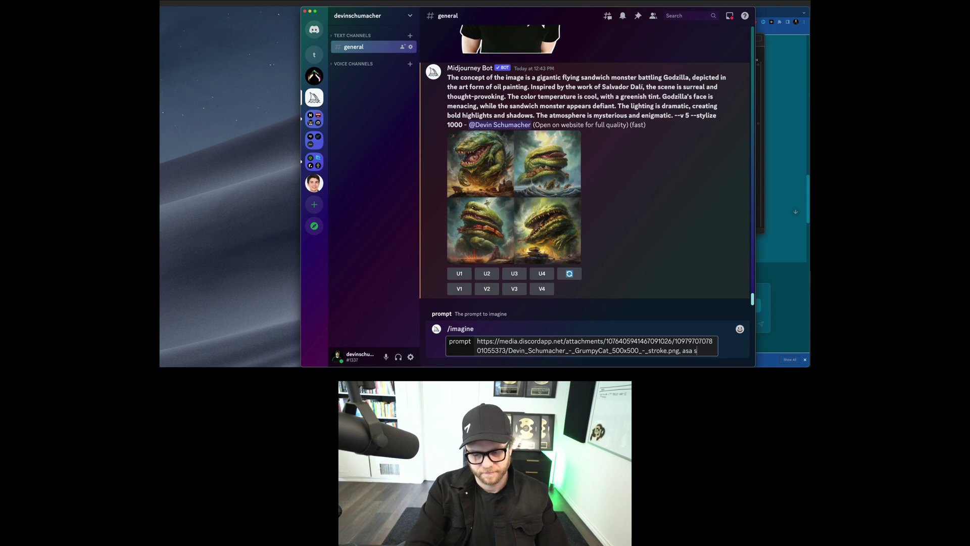
text(uperhero fighting off badguys robbin)
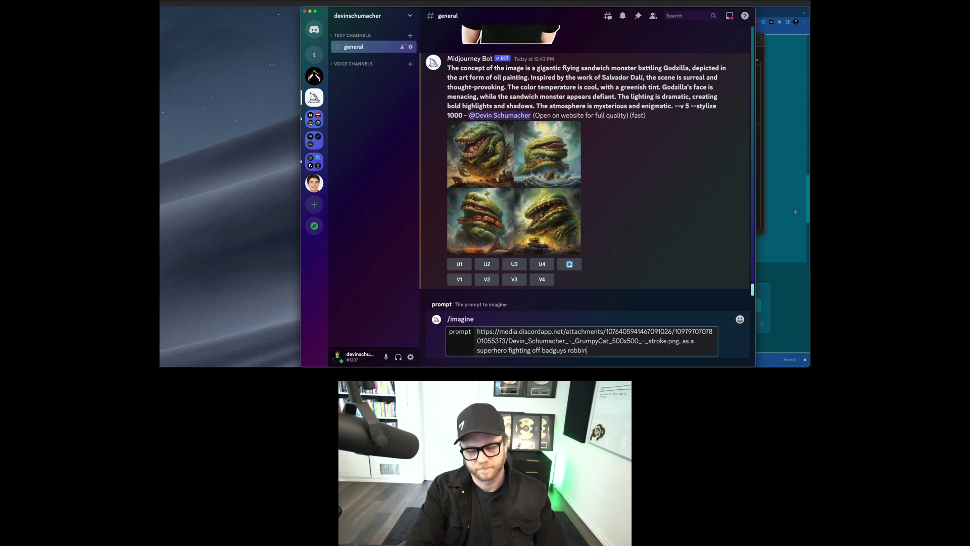
text(k and saving the day)
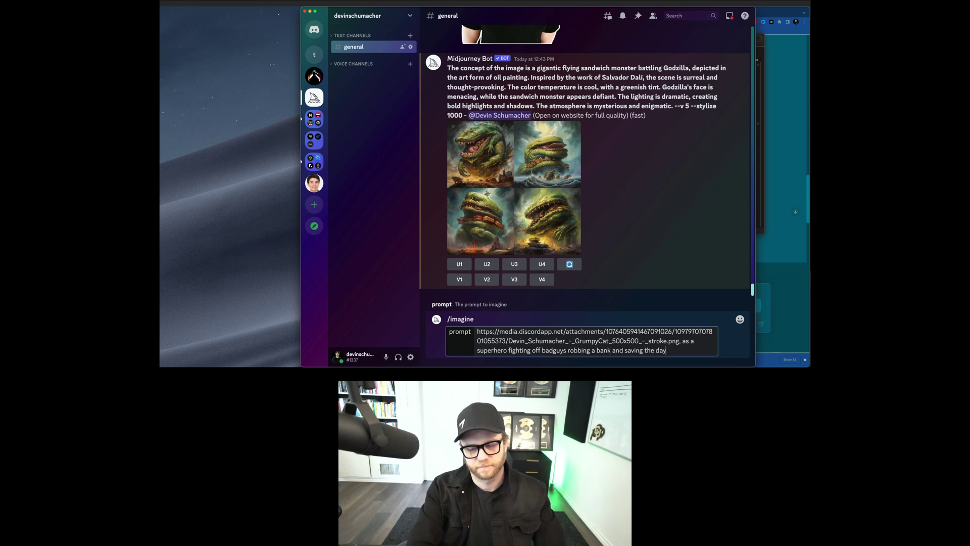
key(Return)
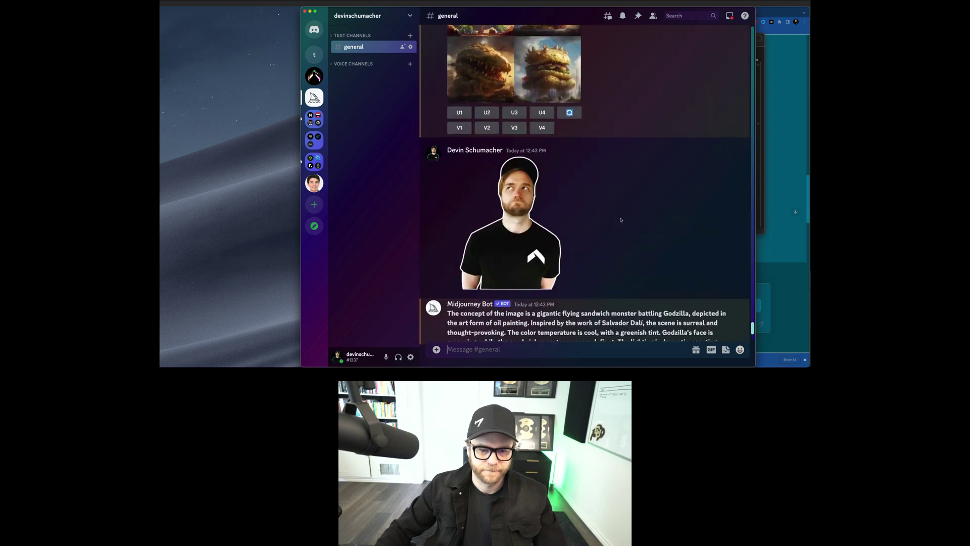
Step: Preview the Pixar-style, oil-painting and photographic Godzilla sandwich renders enlarged
click(506, 227)
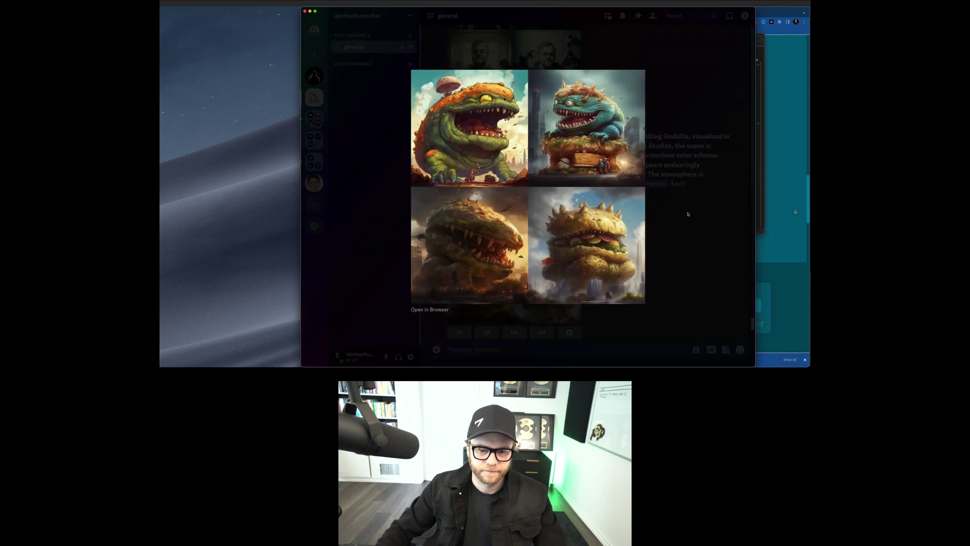
click(686, 221)
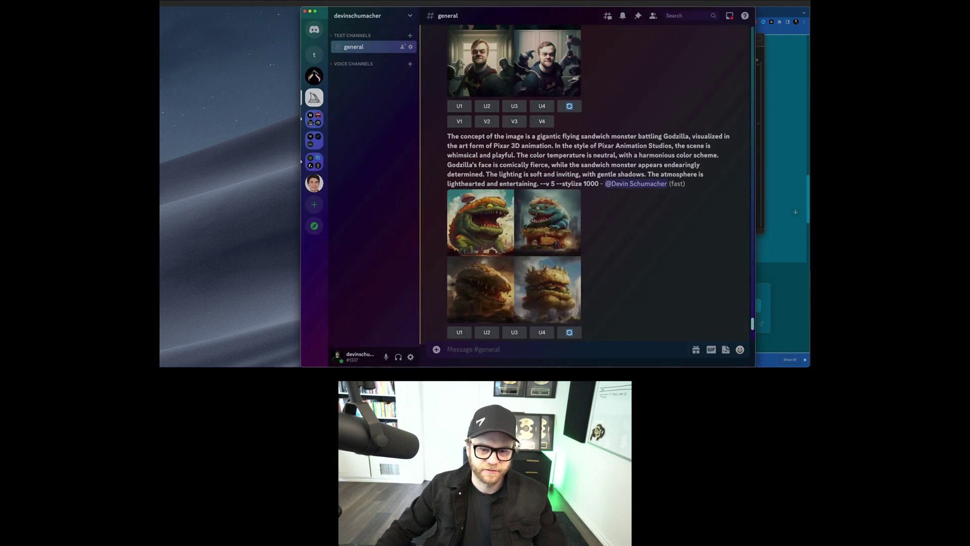
click(531, 227)
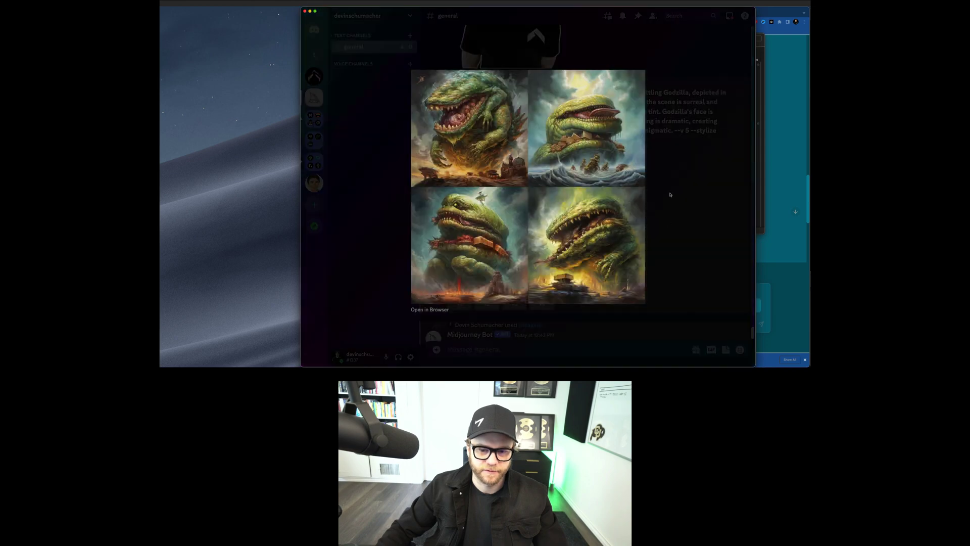
click(670, 194)
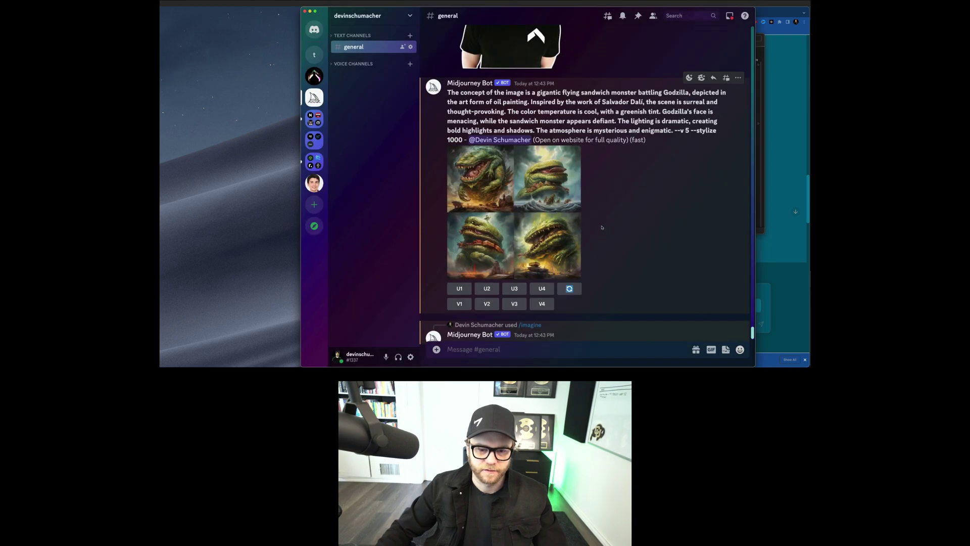
scroll(584, 222, up, 5)
scroll(584, 222, up, 10)
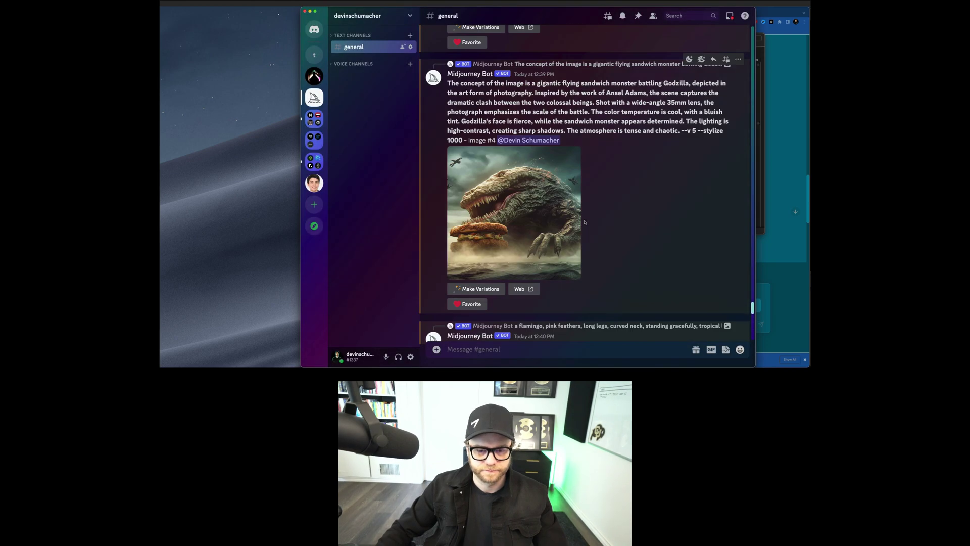
click(518, 195)
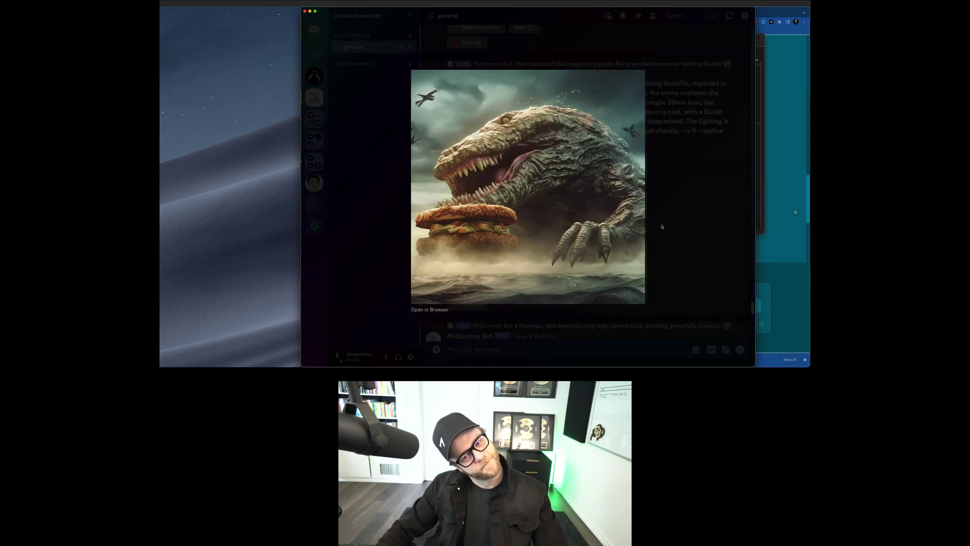
click(659, 225)
Step: View two more Godzilla images enlarged, then open the Remix Prompt for the black-and-white image
scroll(635, 230, down, 2)
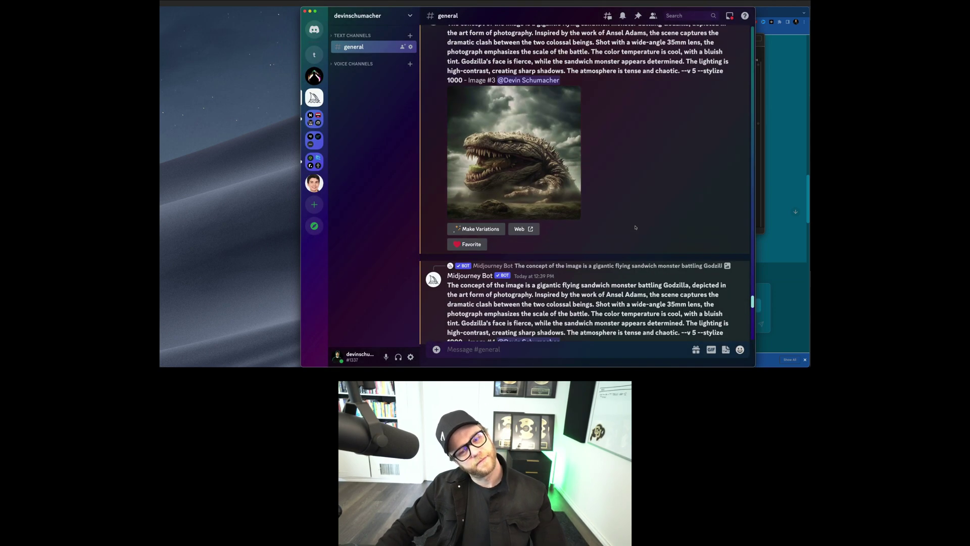
click(579, 185)
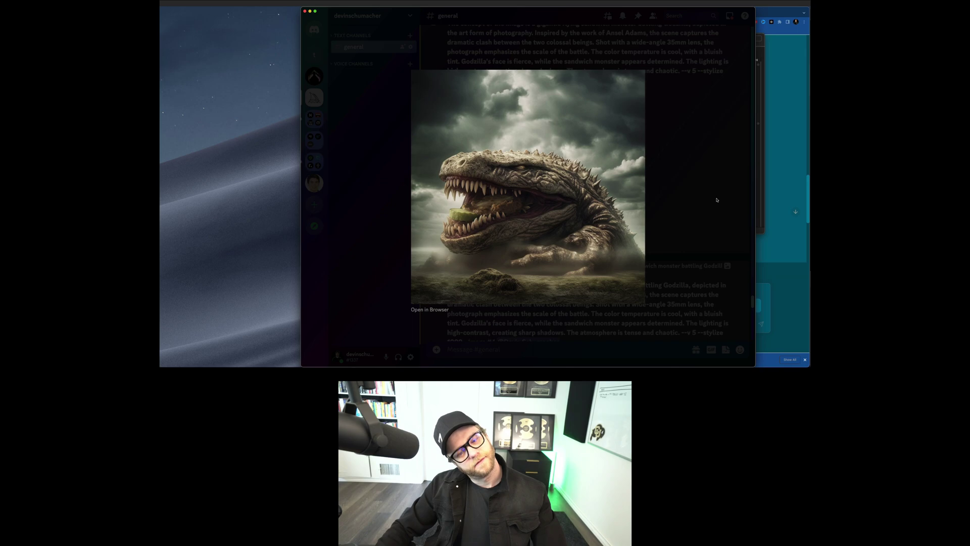
click(713, 199)
scroll(713, 202, down, 5)
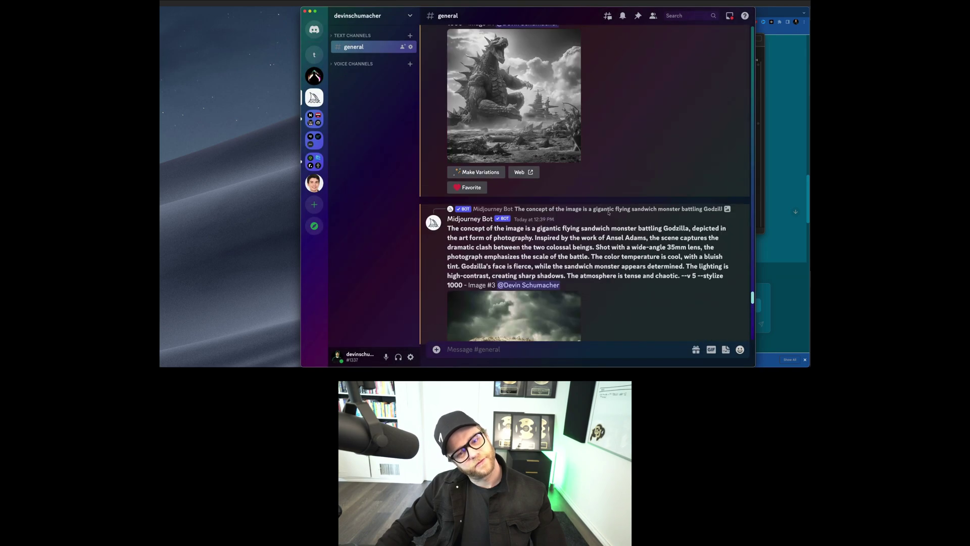
click(505, 119)
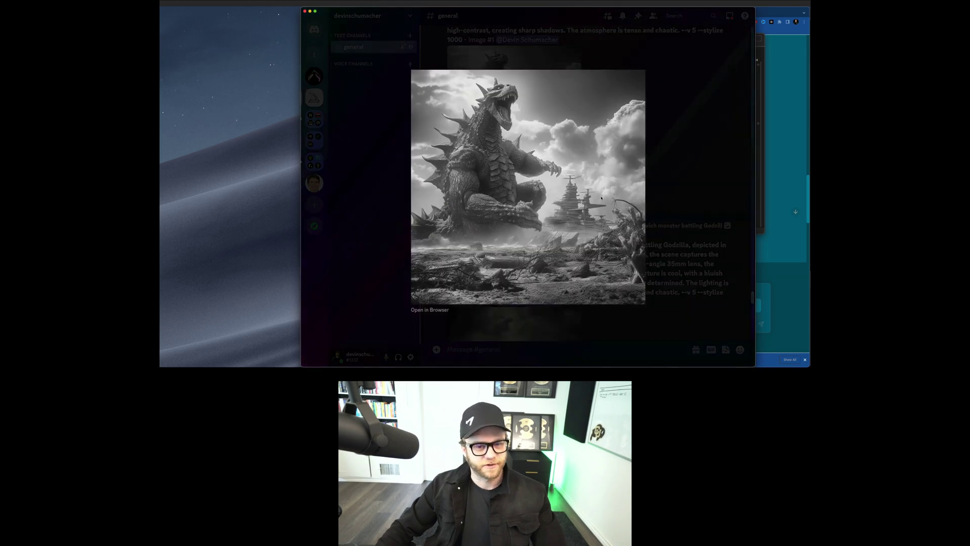
key(Escape)
click(476, 189)
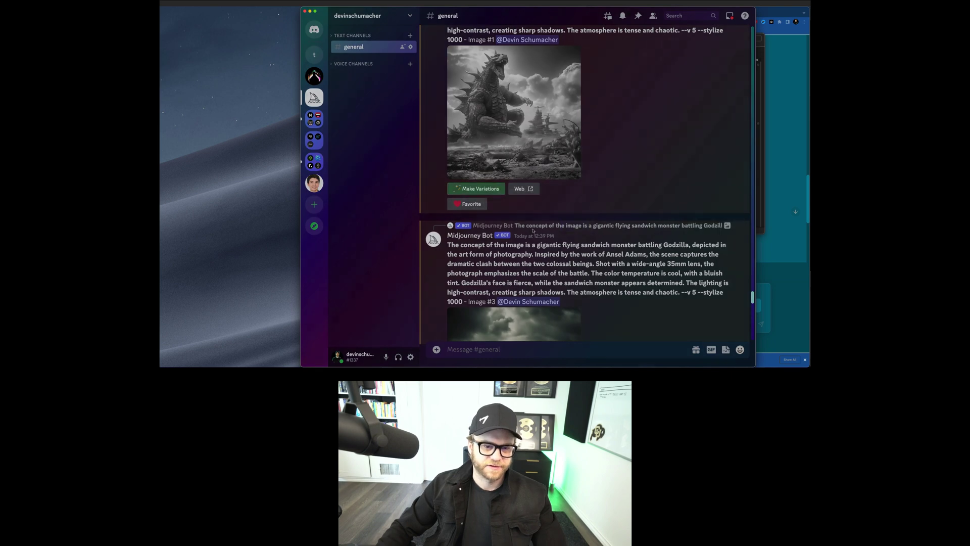
Step: Replace the remix prompt's bluish-tint colour sentence with 'Extreme virbant colors,' and submit it
scroll(560, 193, down, 5)
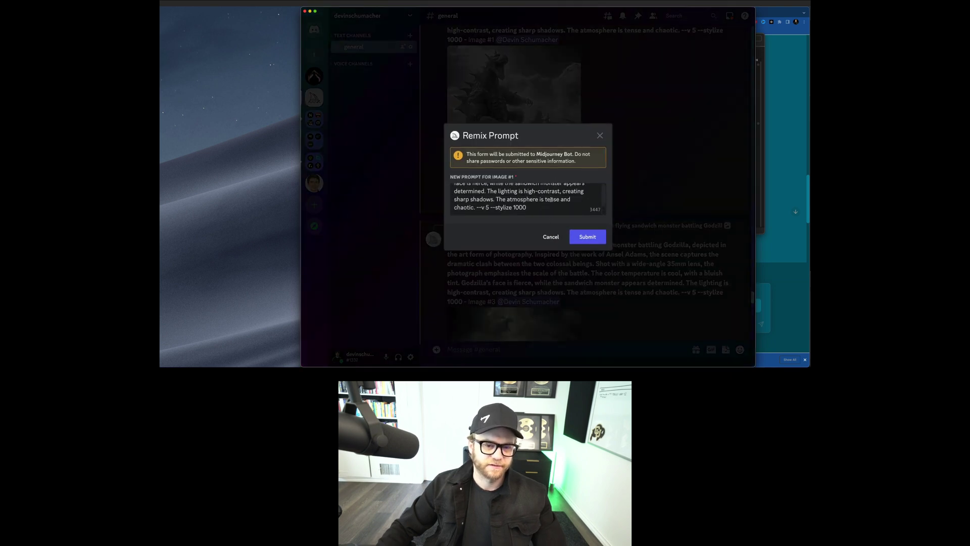
drag(477, 208, 487, 191)
scroll(501, 201, up, 2)
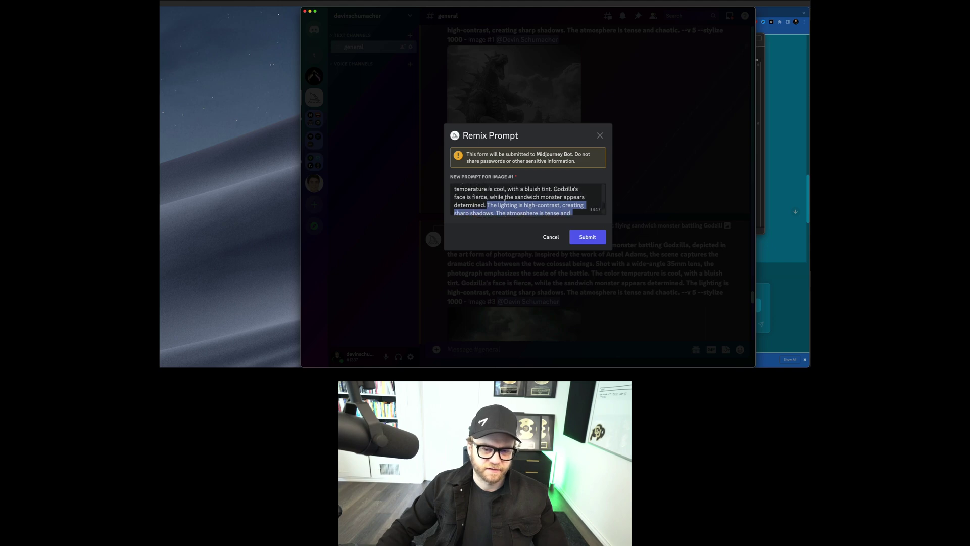
click(550, 194)
drag(553, 195, 546, 186)
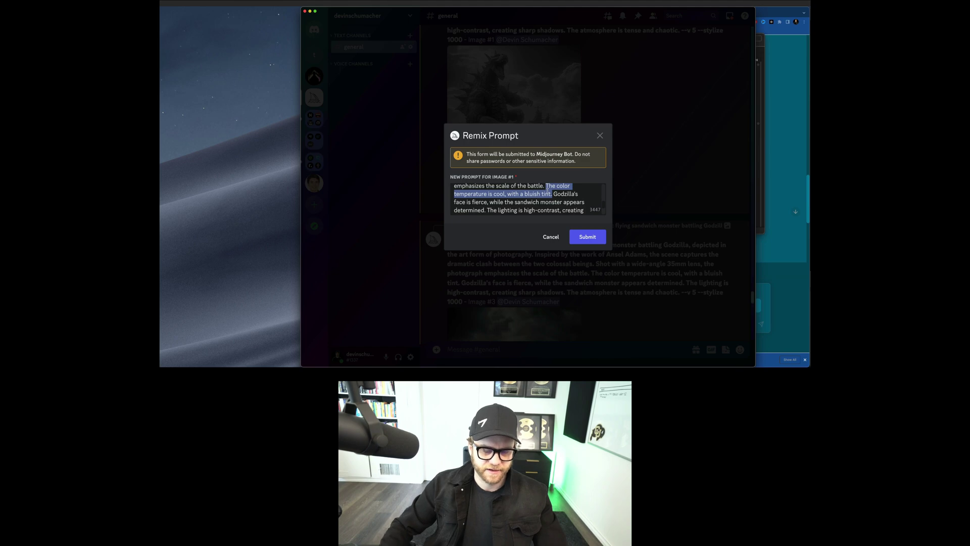
text(Extreme)
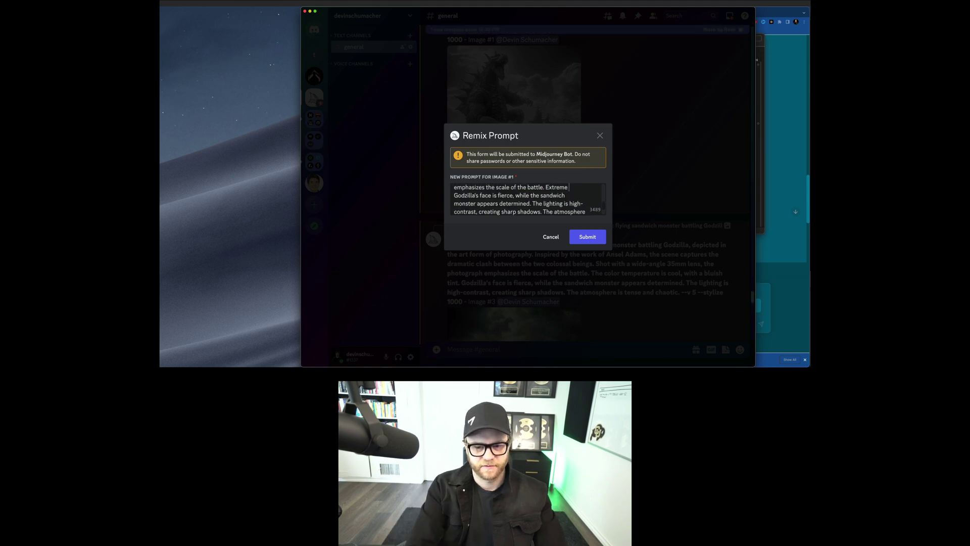
text( virbant colors)
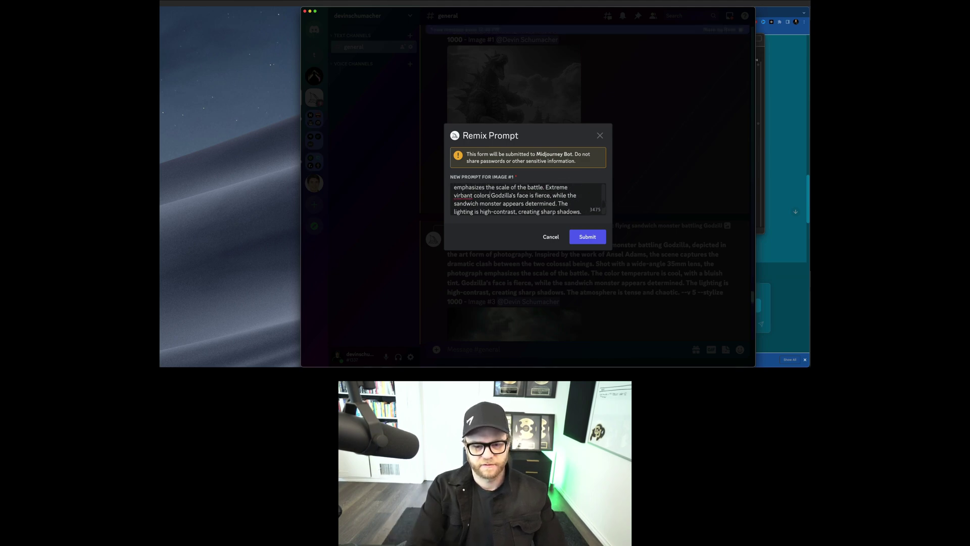
text(,)
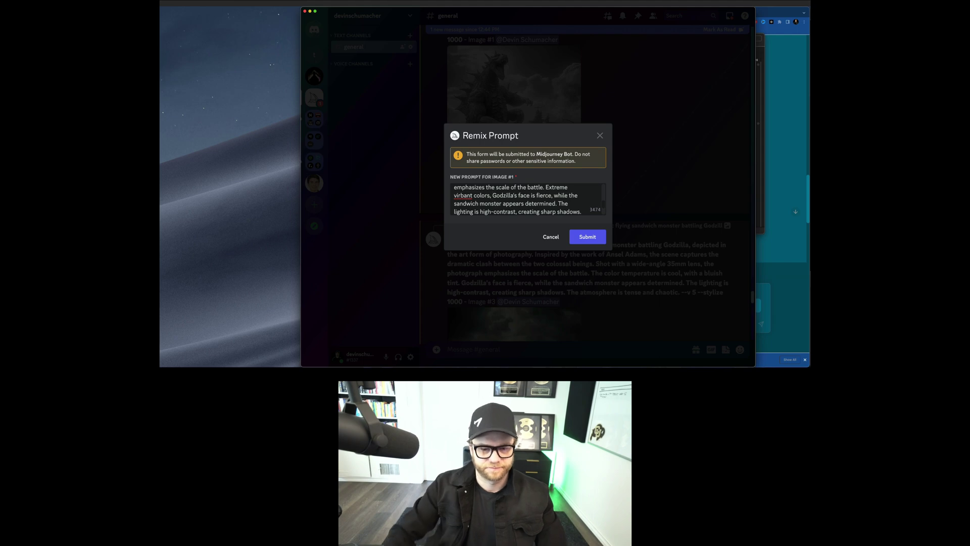
scroll(576, 193, down, 2)
click(587, 236)
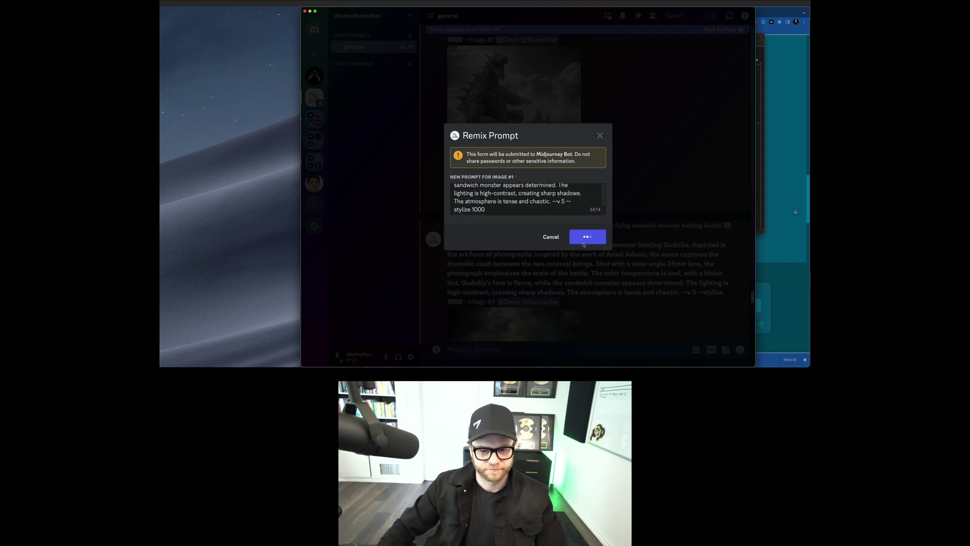
scroll(619, 217, down, 15)
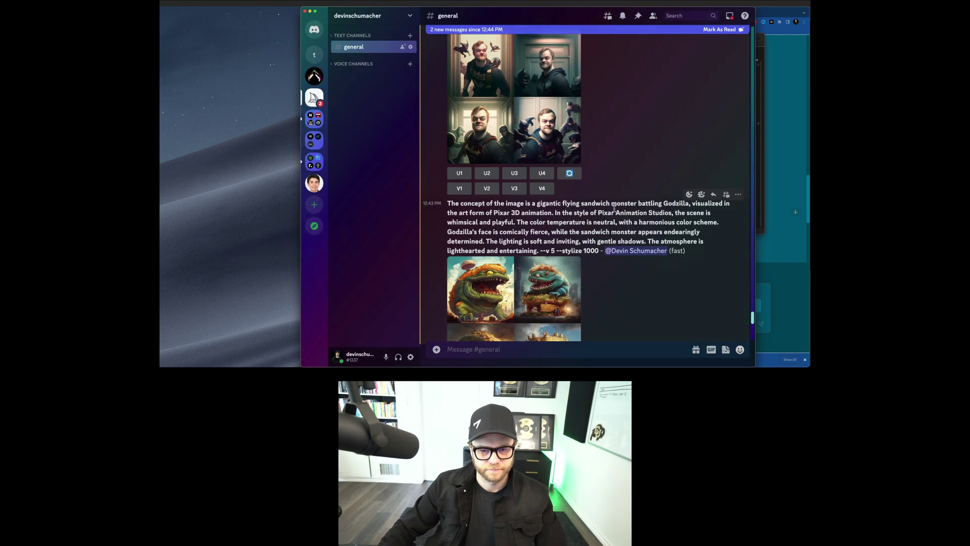
scroll(615, 211, down, 5)
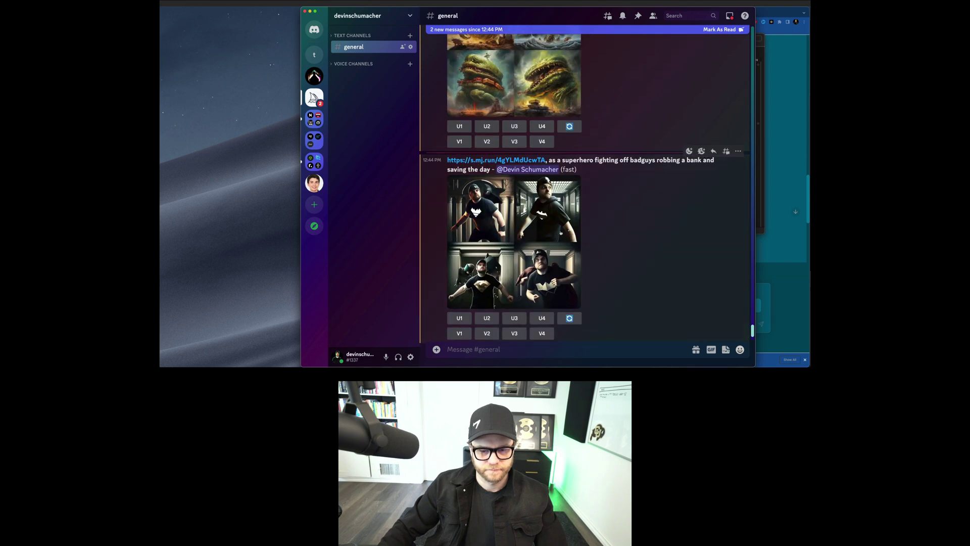
click(528, 235)
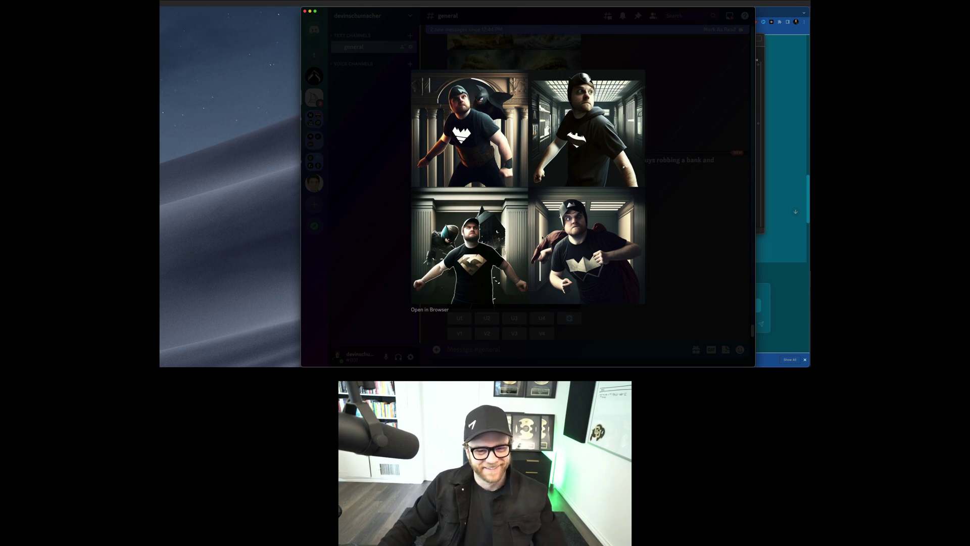
key(Escape)
scroll(596, 237, down, 3)
scroll(597, 237, up, 5)
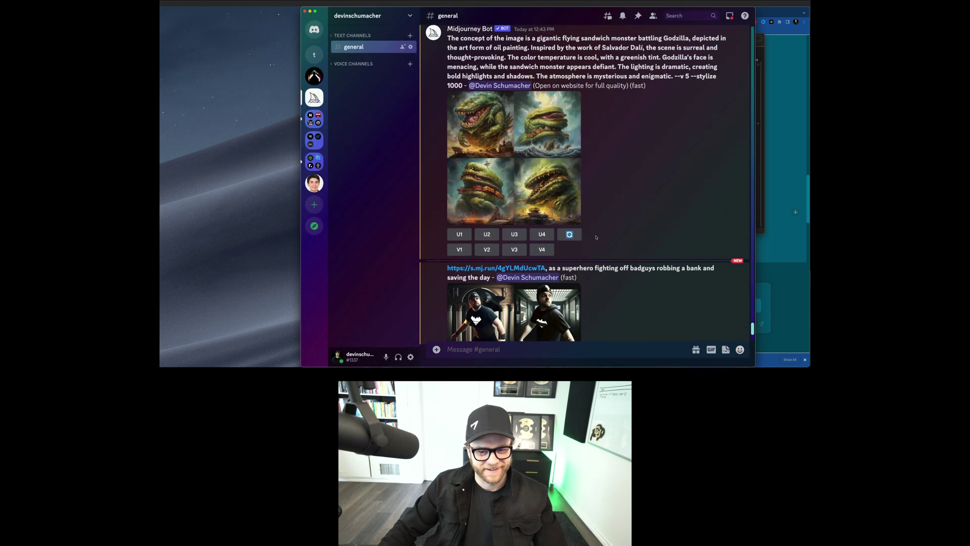
scroll(596, 237, up, 5)
scroll(597, 235, down, 5)
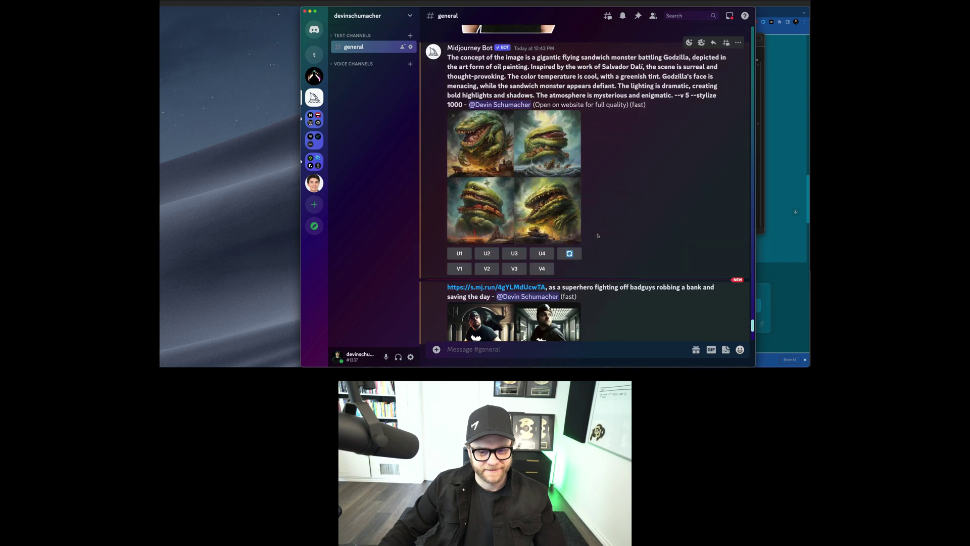
click(519, 199)
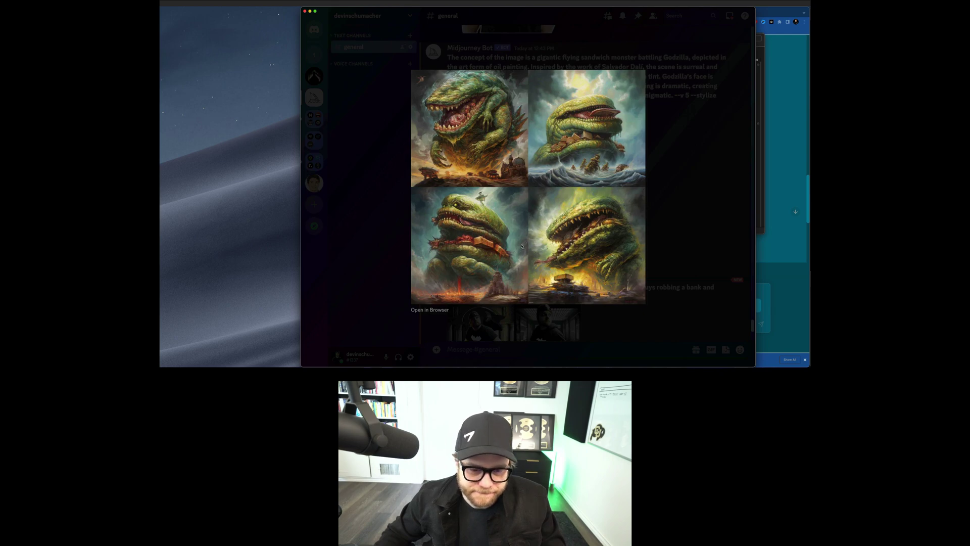
key(Escape)
scroll(544, 203, up, 5)
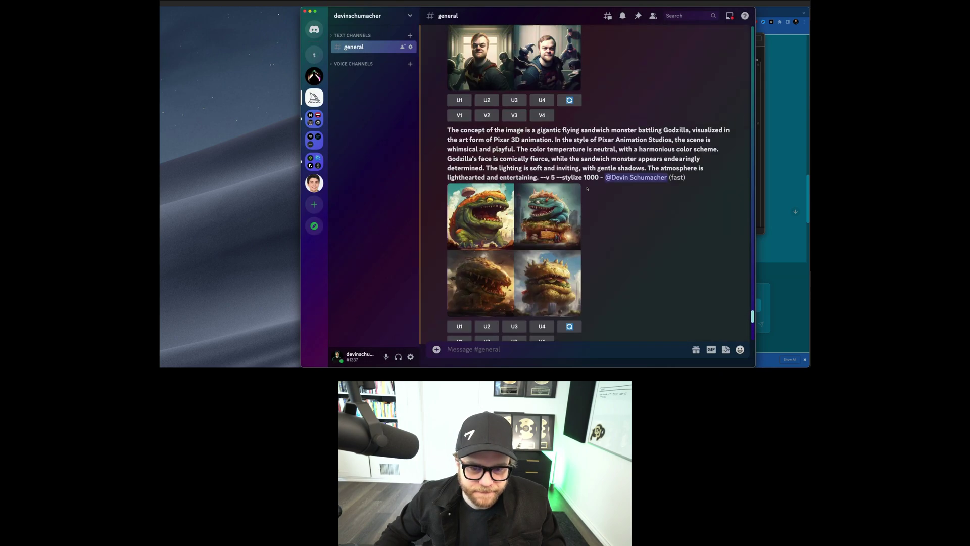
scroll(586, 188, up, 5)
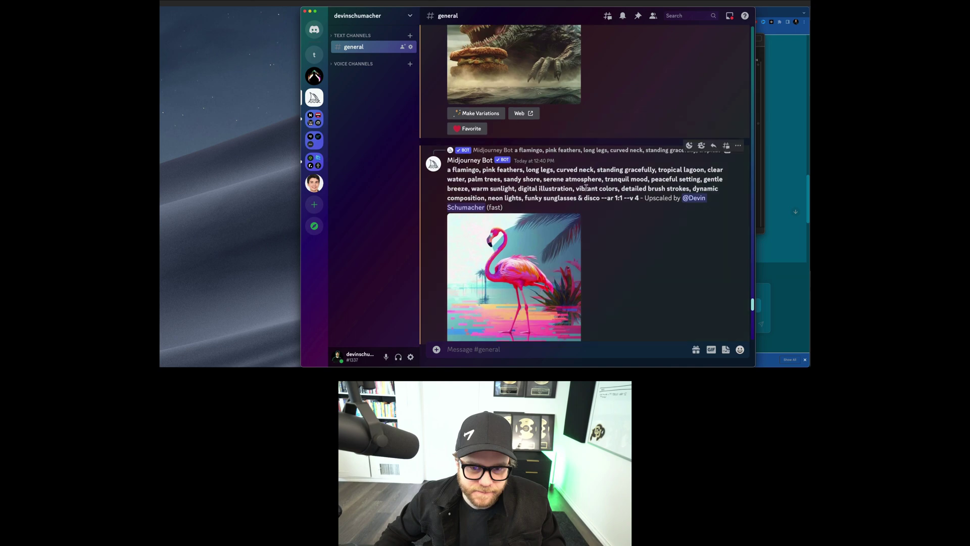
click(531, 271)
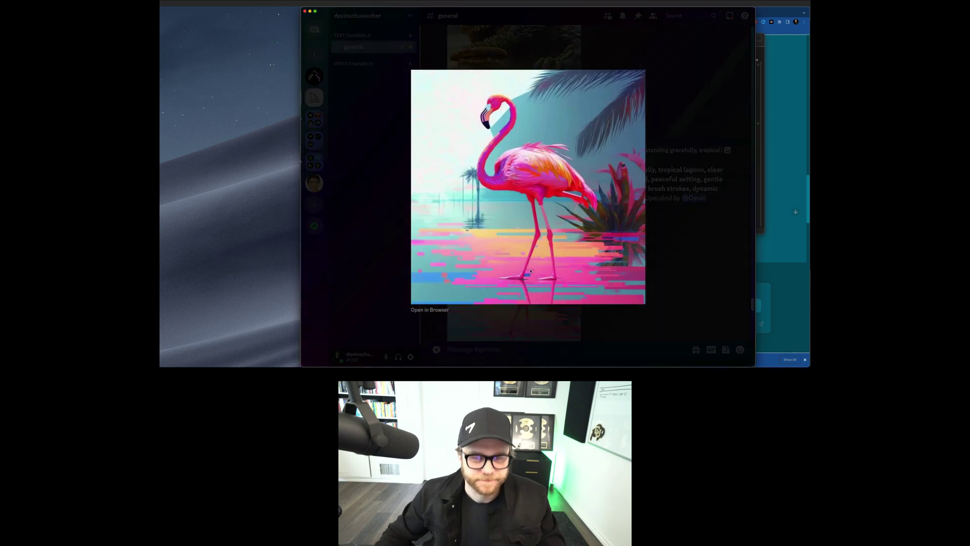
key(Escape)
scroll(533, 273, down, 10)
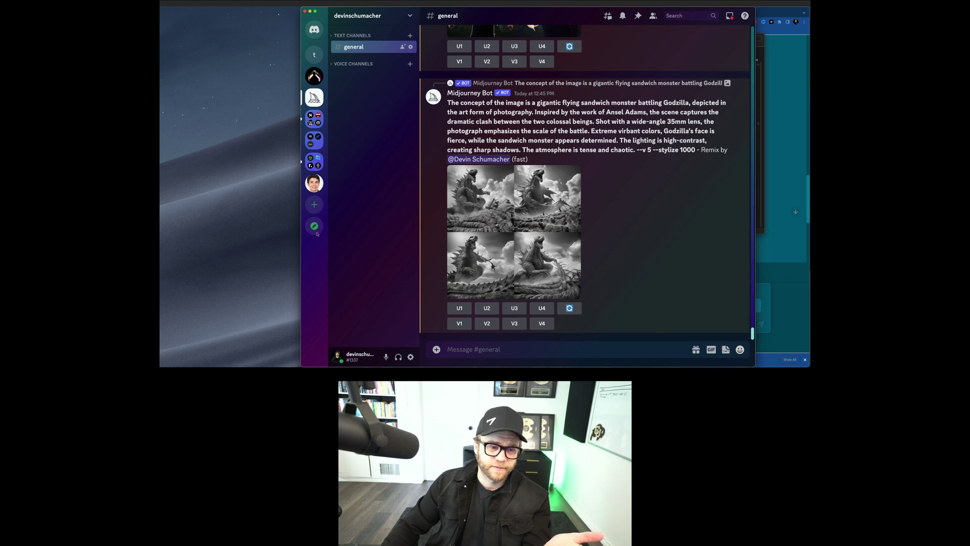
click(314, 205)
click(405, 82)
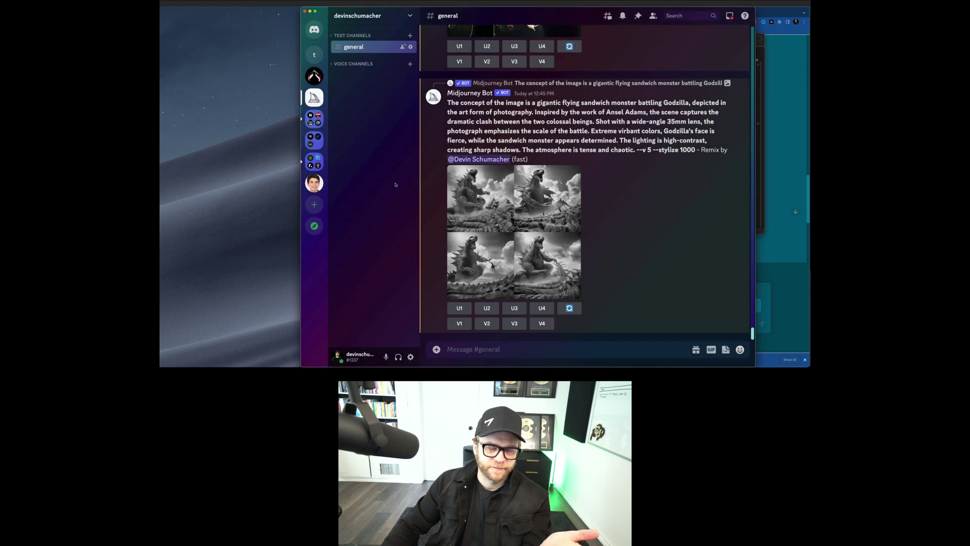
click(392, 16)
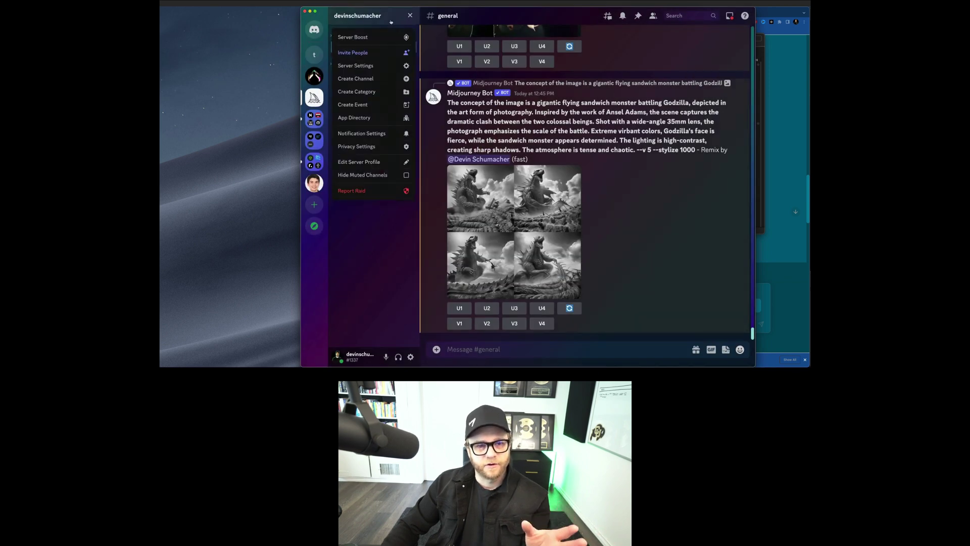
click(410, 15)
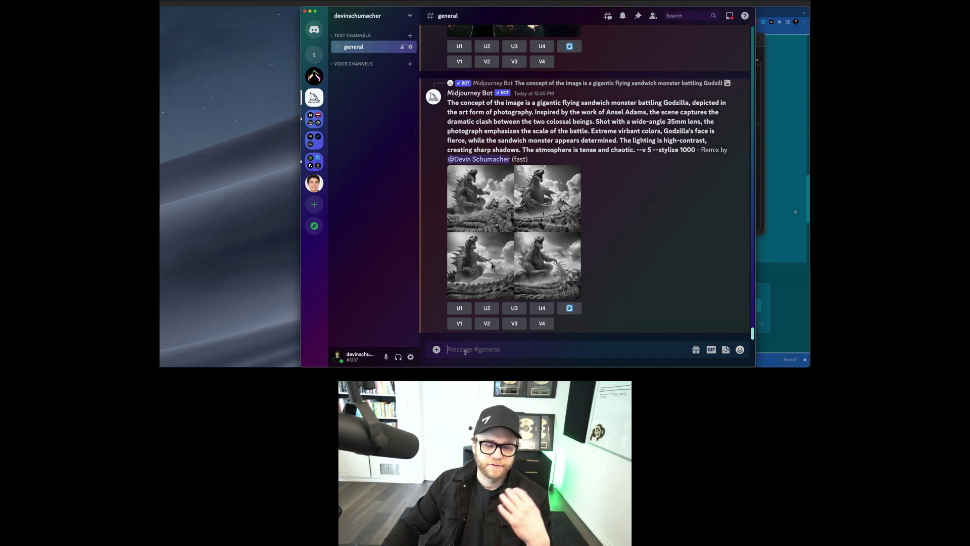
text(/im)
key(BackSpace)
key(BackSpace)
key(BackSpace)
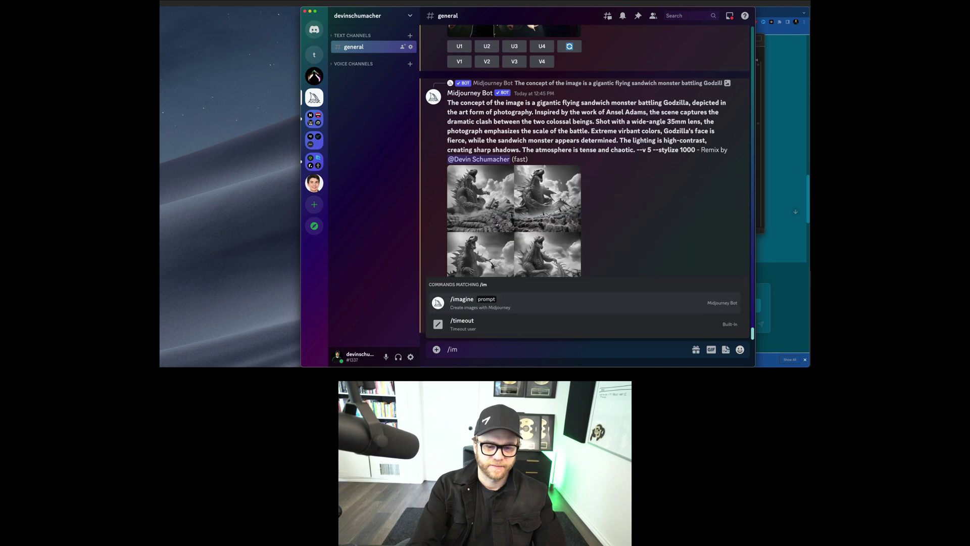
text(/)
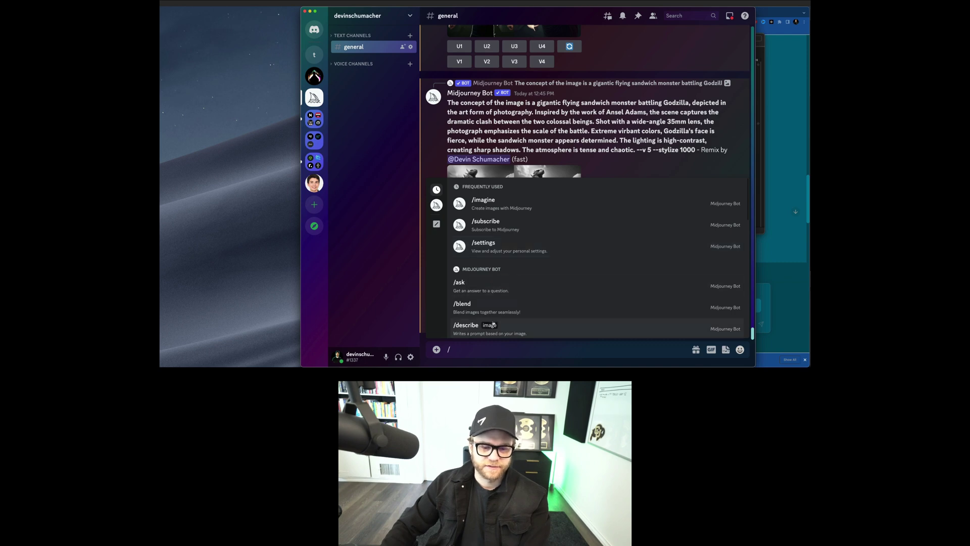
scroll(467, 273, down, 4)
scroll(464, 261, down, 10)
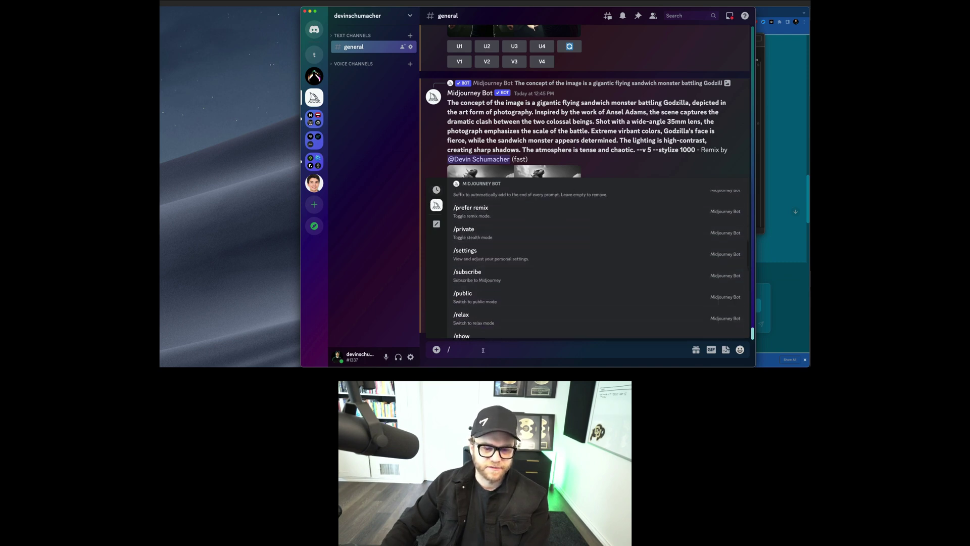
key(BackSpace)
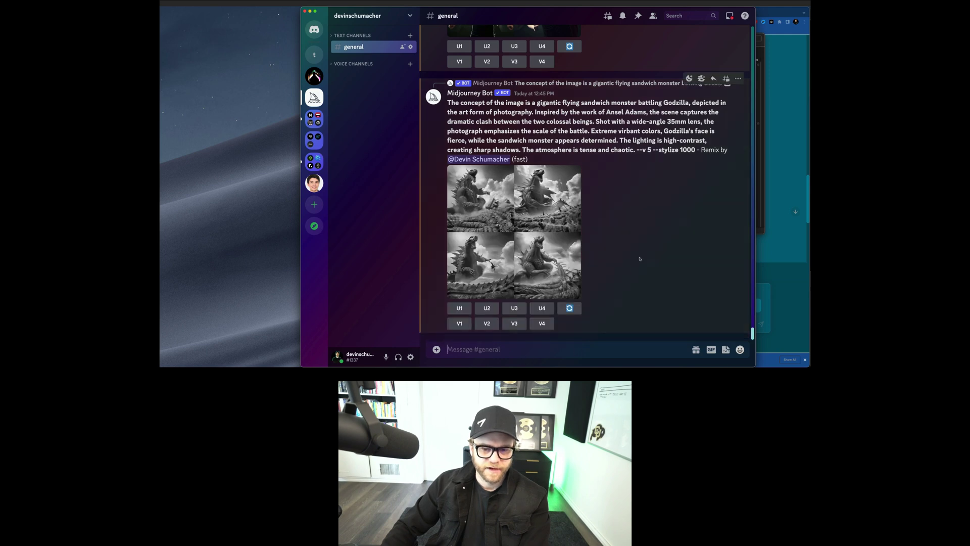
click(529, 231)
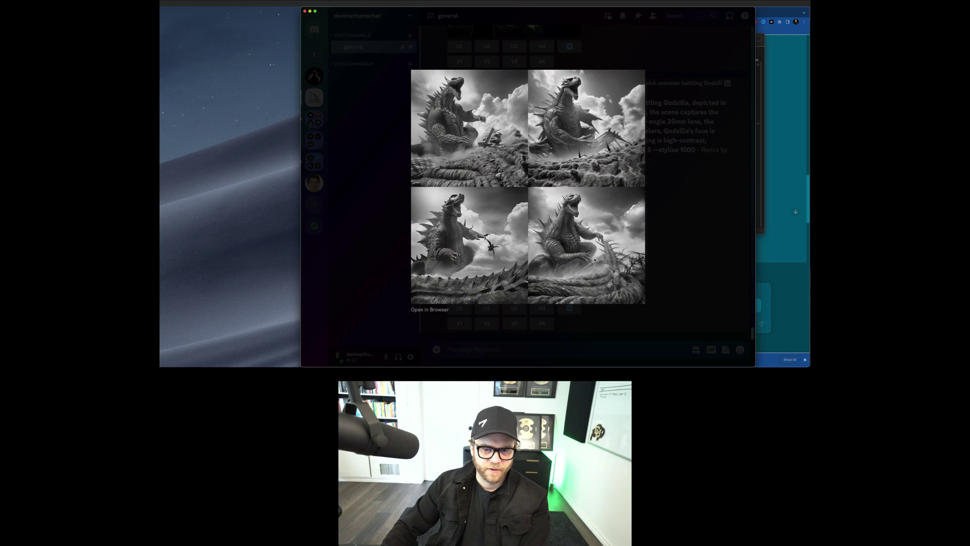
click(711, 247)
scroll(592, 263, up, 10)
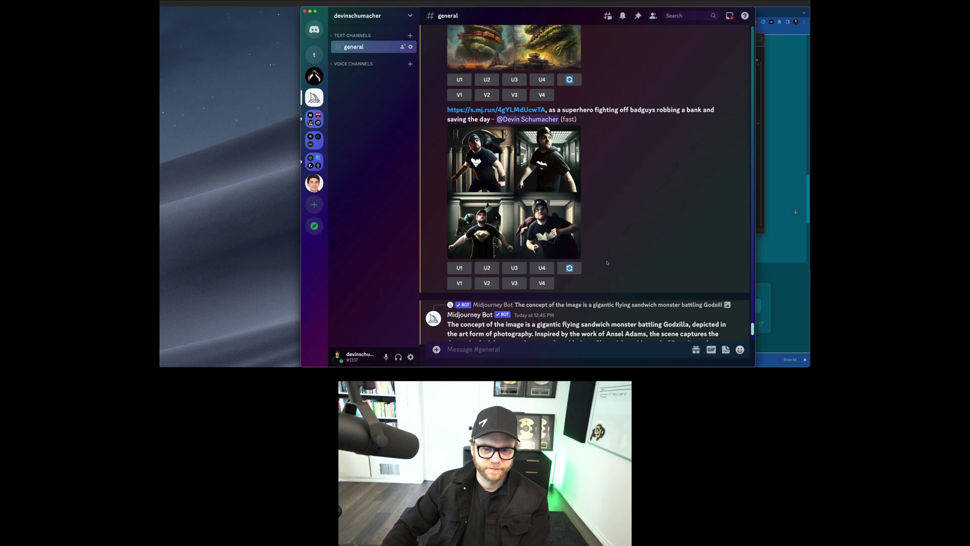
scroll(617, 263, down, 15)
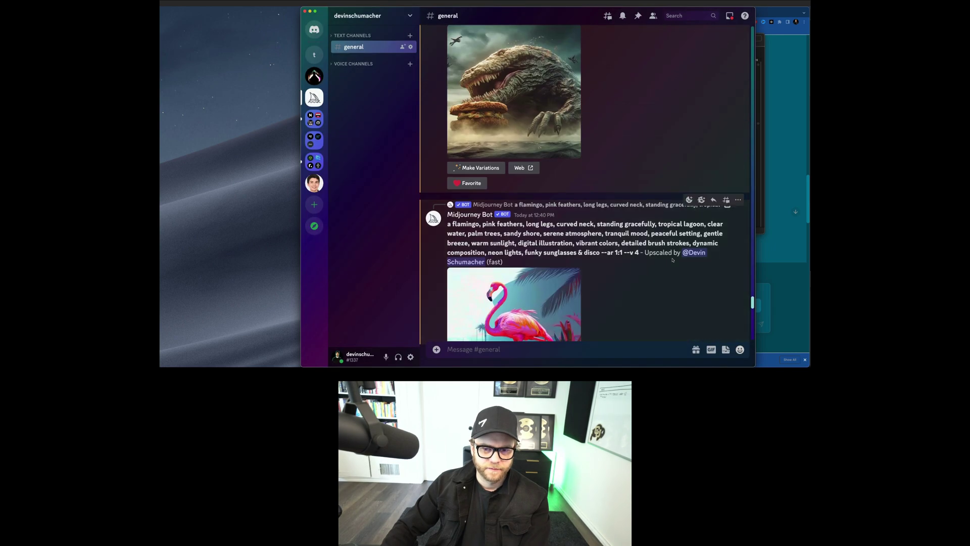
scroll(644, 252, down, 1)
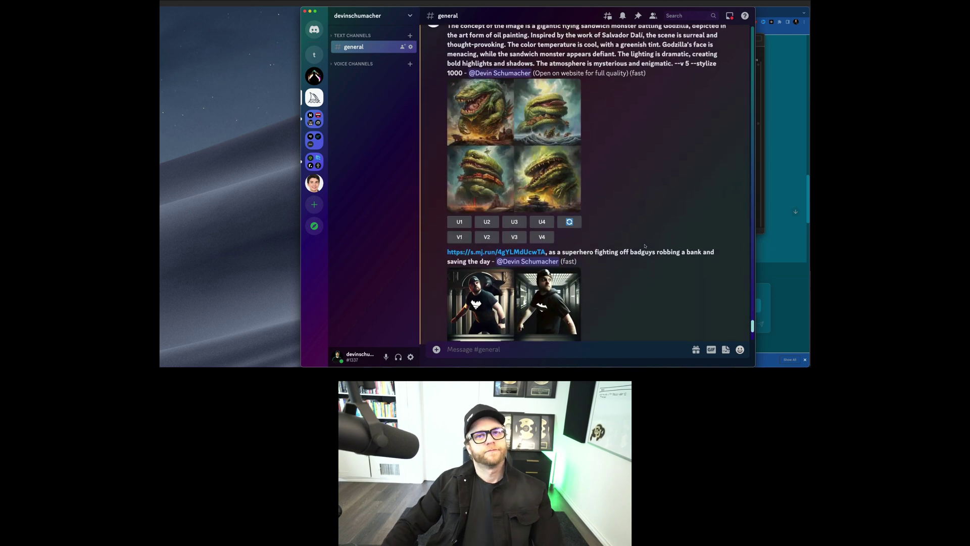